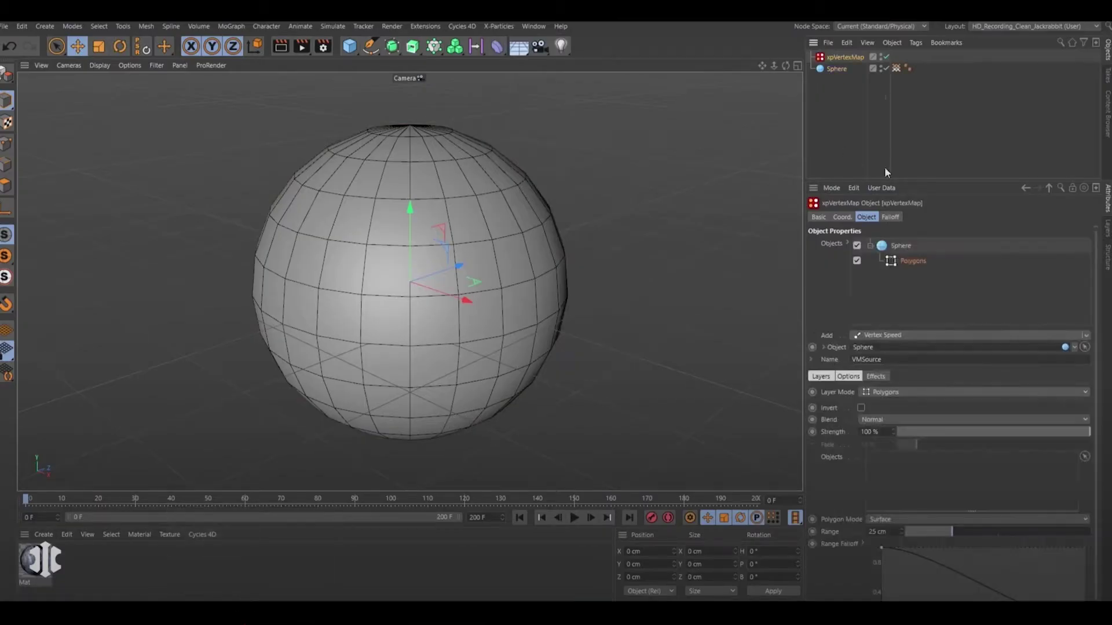
- Rewind the INSYDIUM vertex map tutorial to 0:16 on the progress bar
click(174, 621)
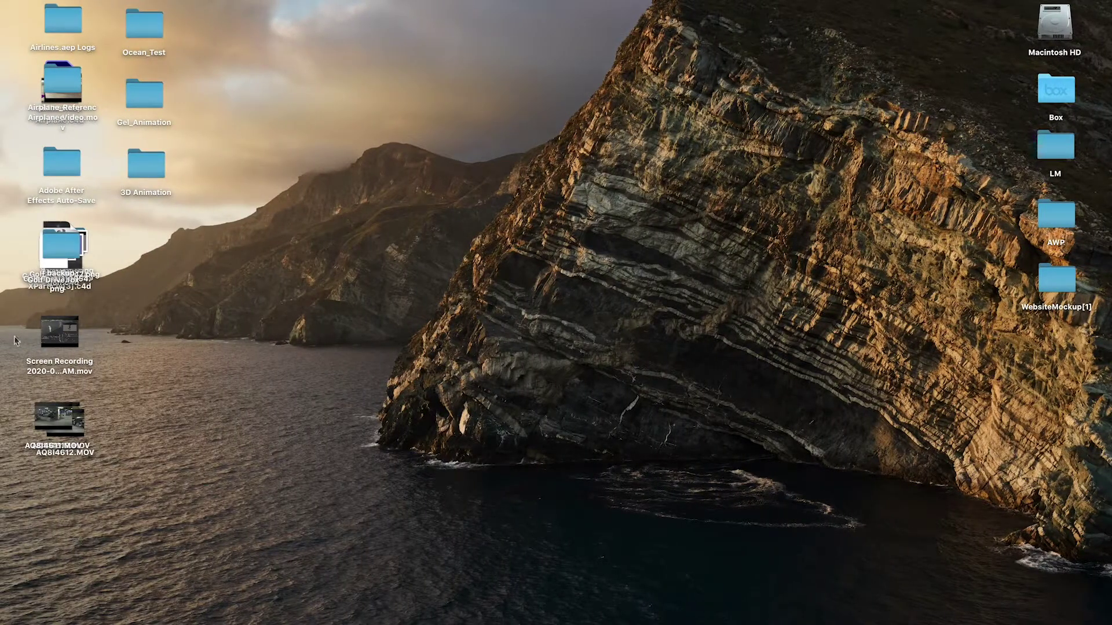
- Preview the desktop screen recording and scrub between the xpScale modifier setup and red particle figure
click(51, 347)
key(space)
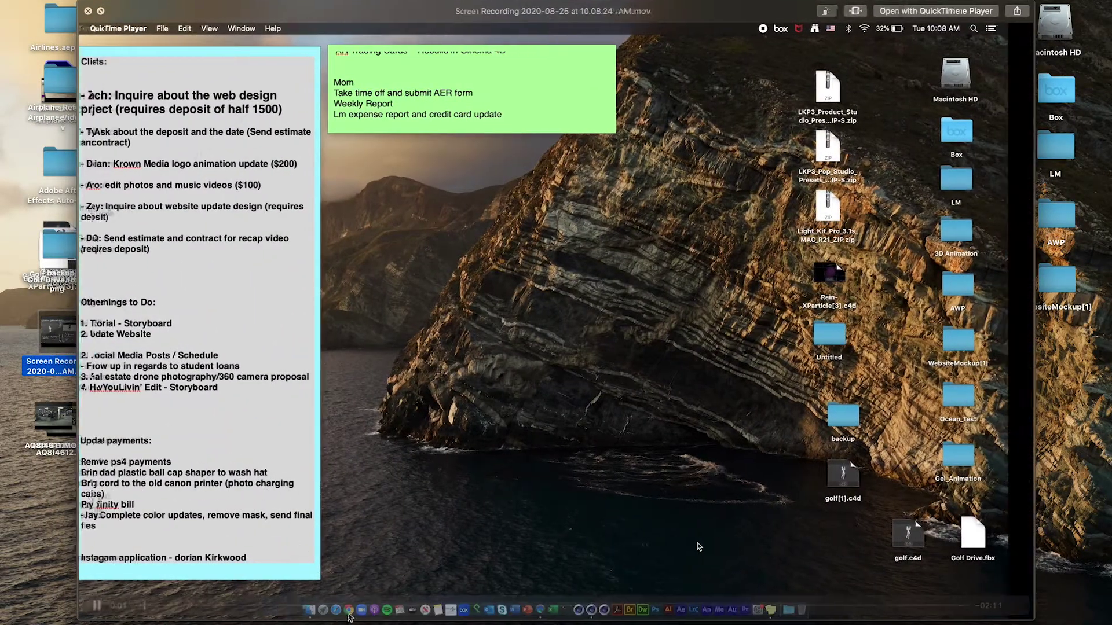
click(342, 606)
drag(342, 606, 366, 621)
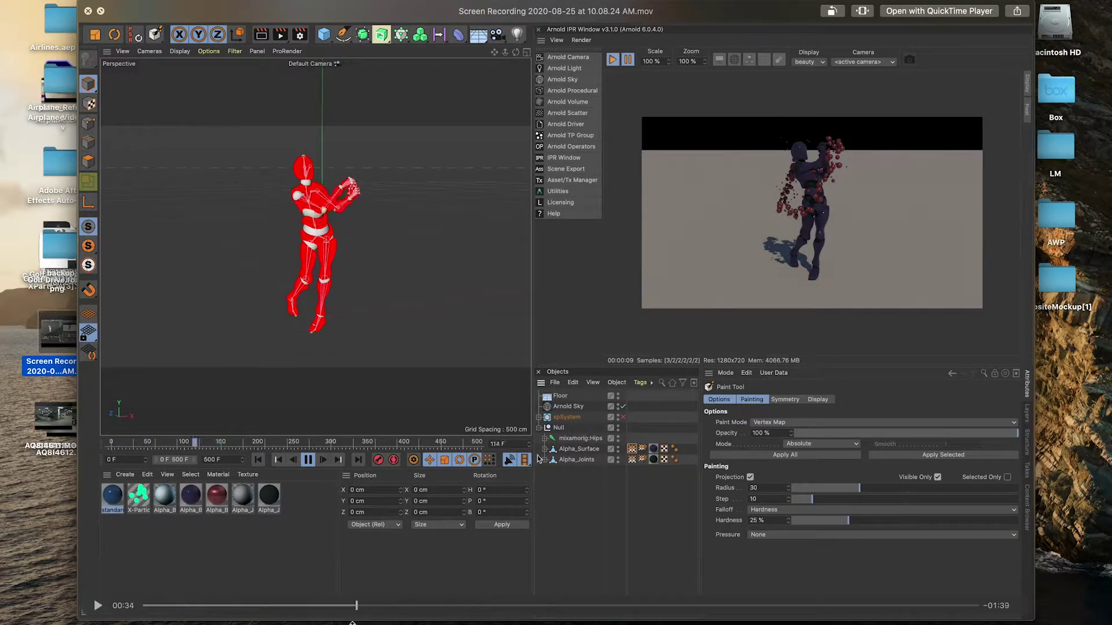
click(204, 606)
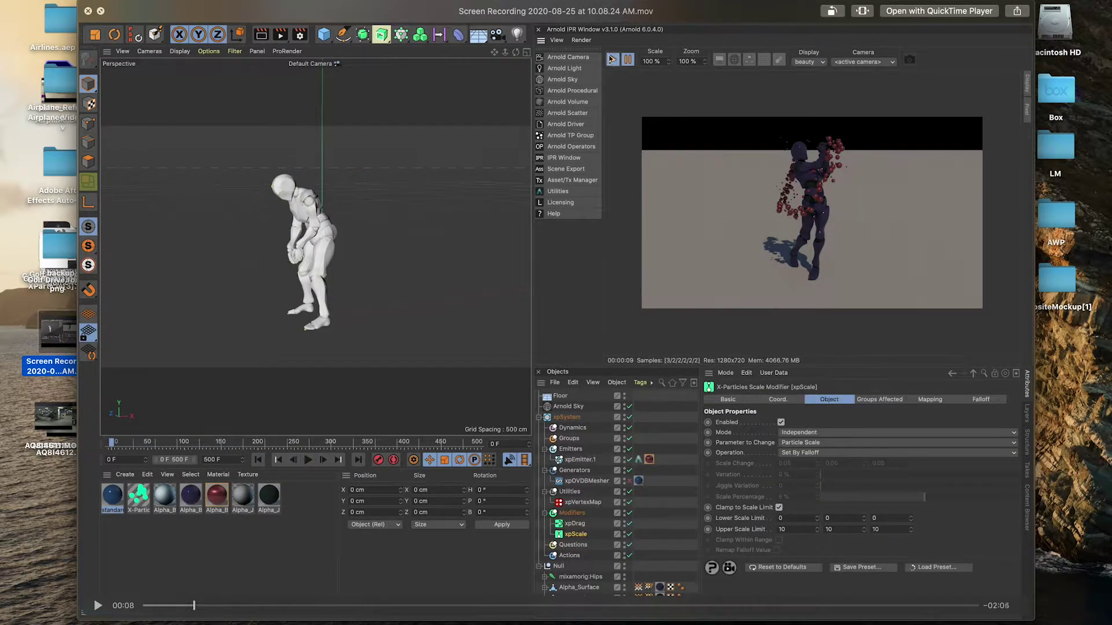
drag(235, 621, 391, 620)
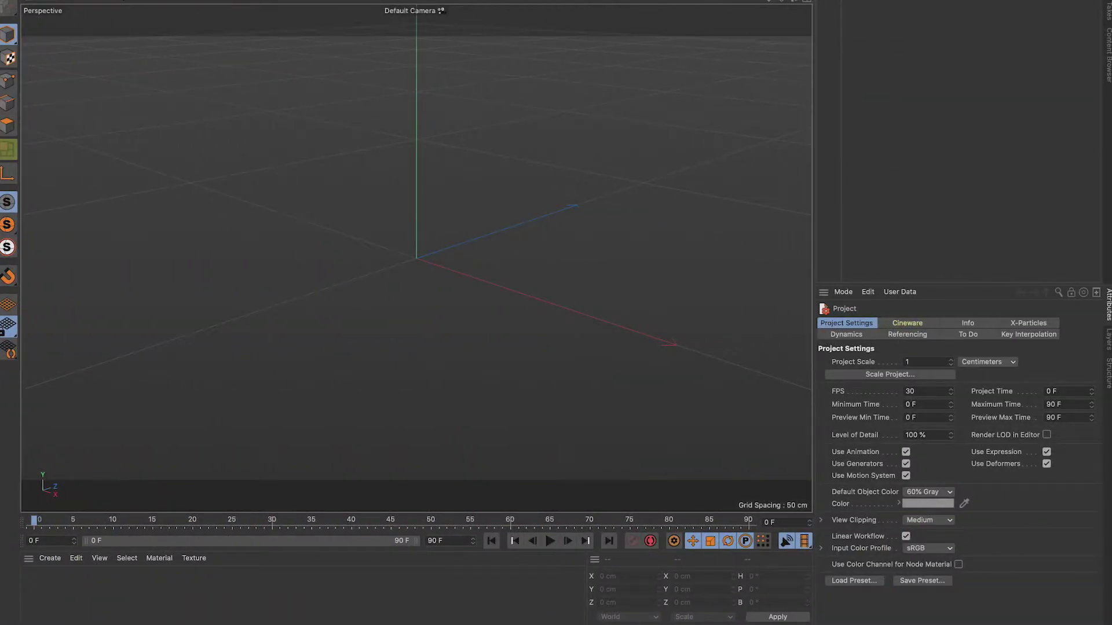
- Exit the full-screen video and load the Mixamo website in a new Chrome tab
click(840, 2)
click(845, 0)
key(super+o)
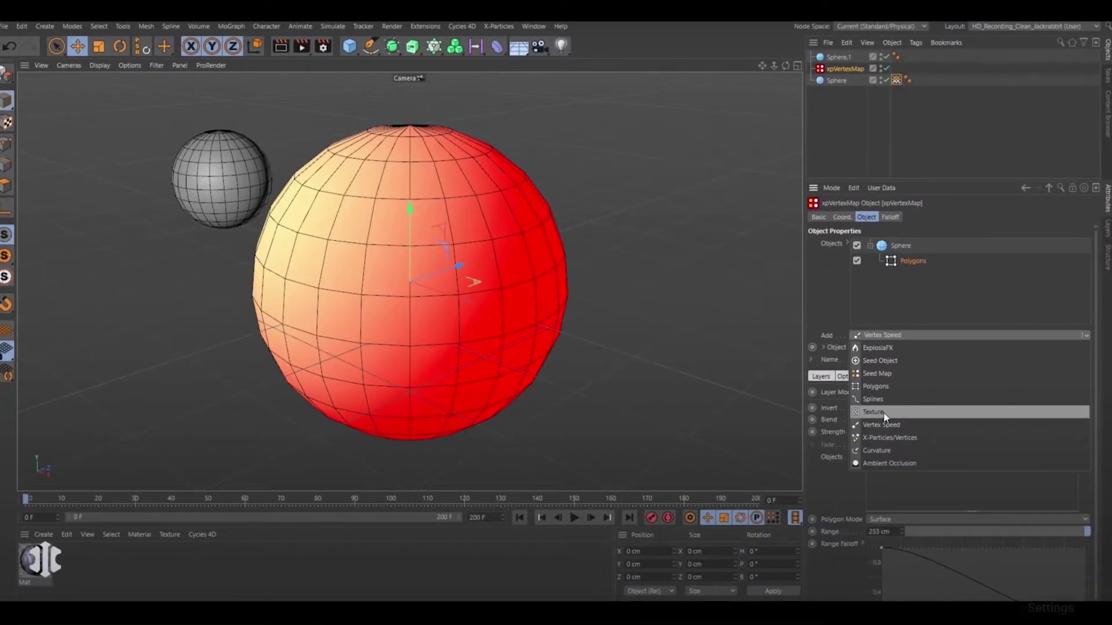
key(Escape)
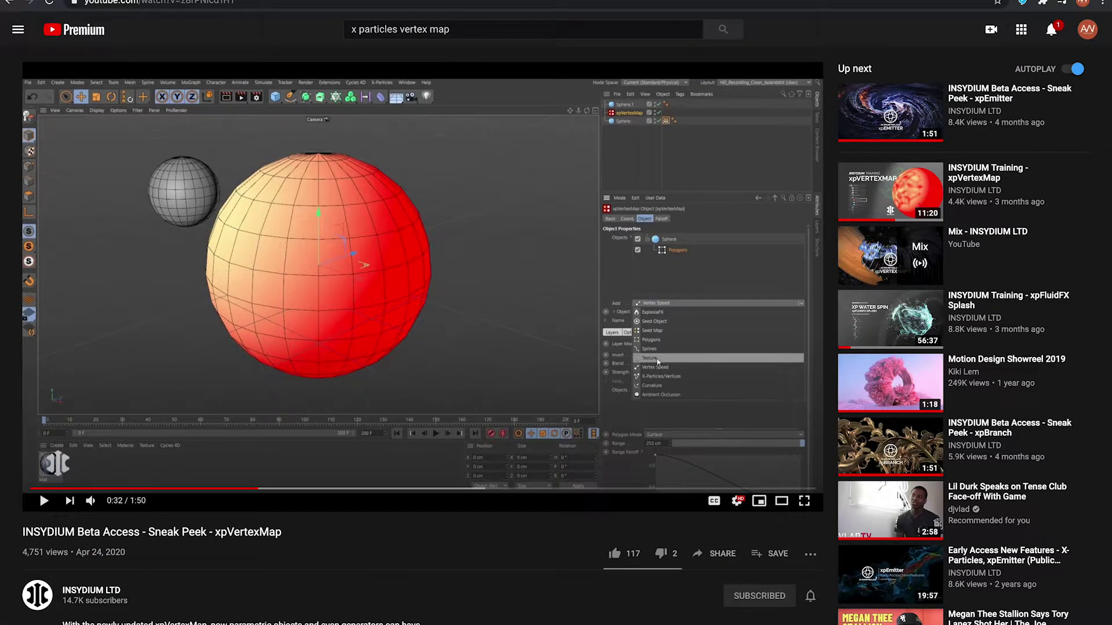
key(super+t)
text(mixamo.com/#/)
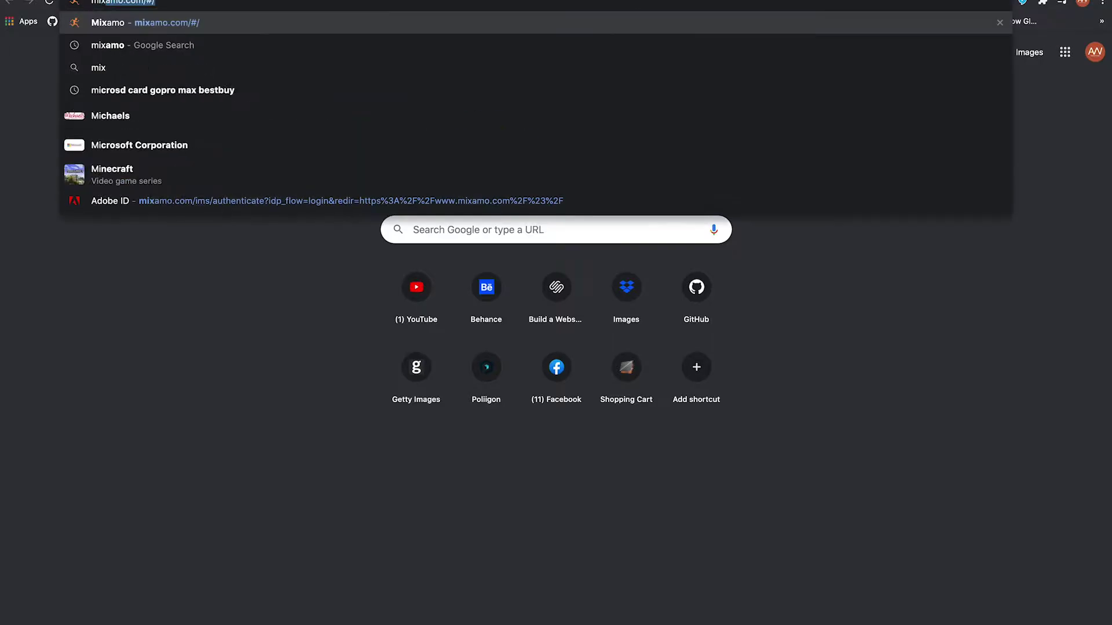
key(Return)
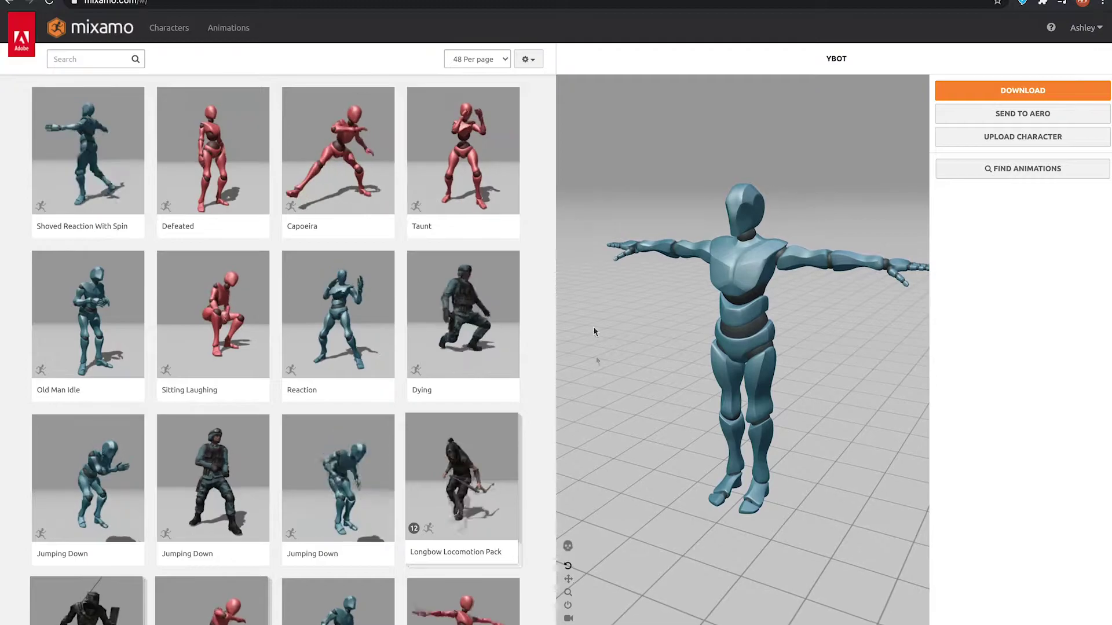
- Search Mixamo for 'golf' and apply the Golf Drive animation to the Y Bot
click(87, 59)
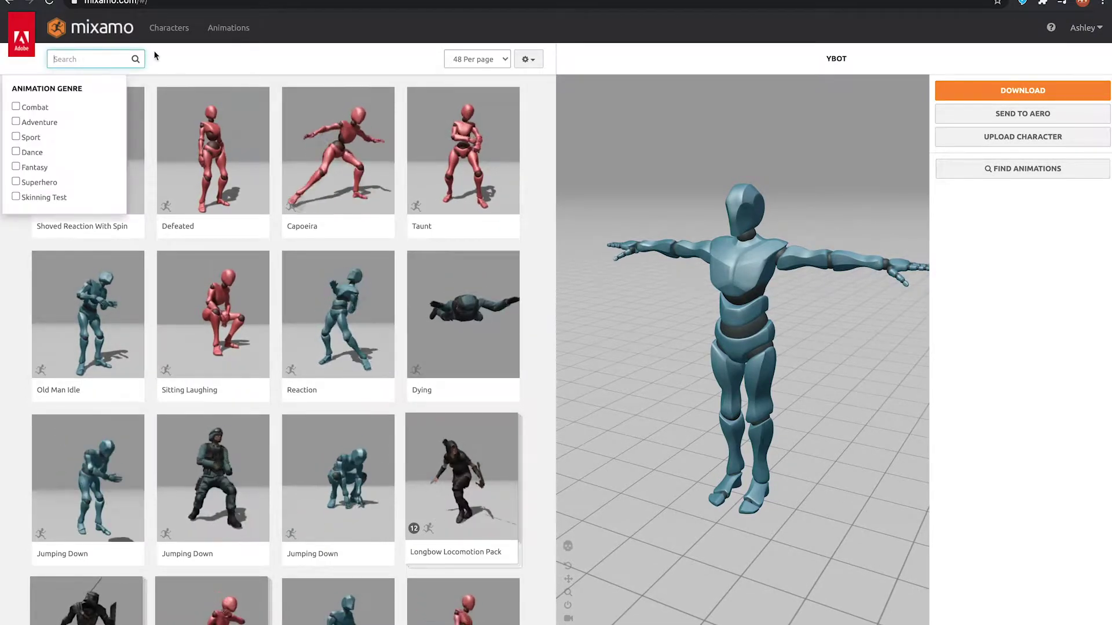
text(go)
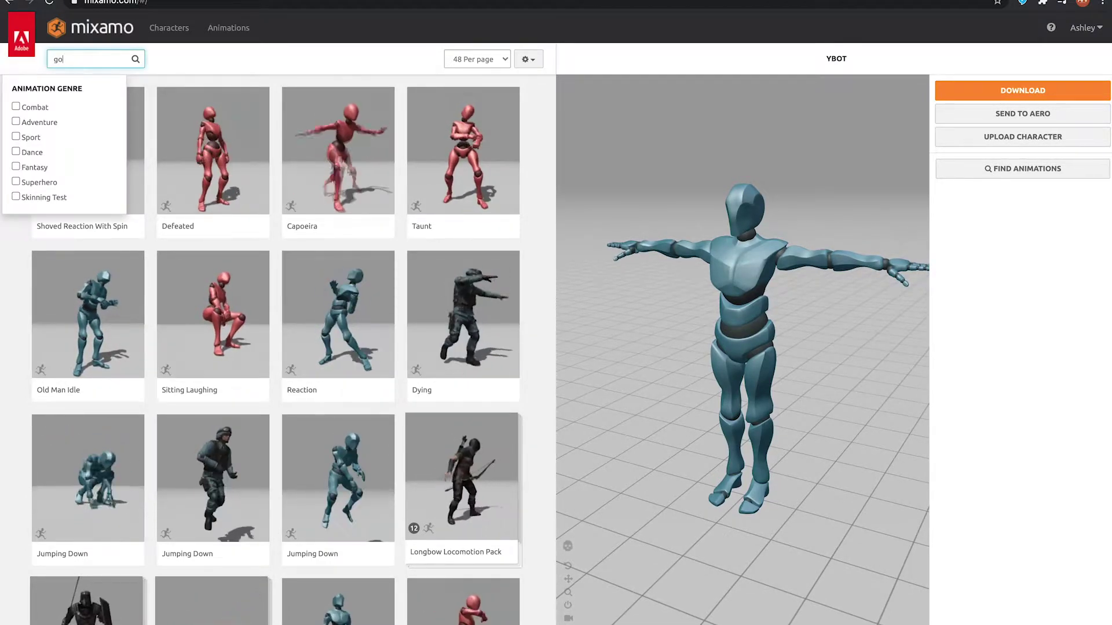
text(lf)
key(BackSpace)
key(BackSpace)
key(BackSpace)
key(BackSpace)
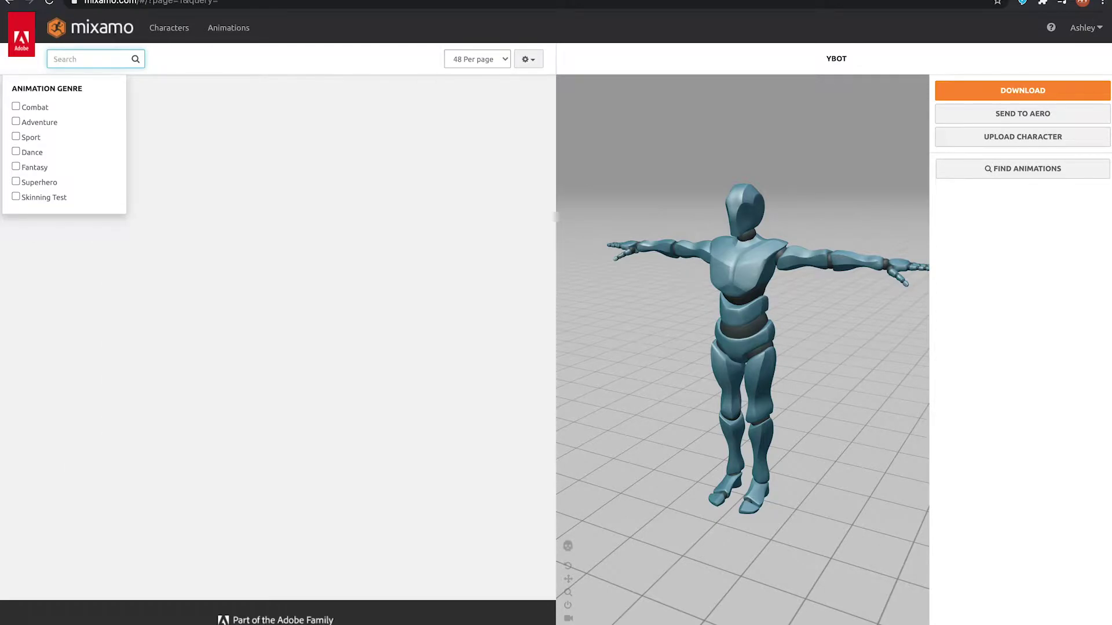
text(golf)
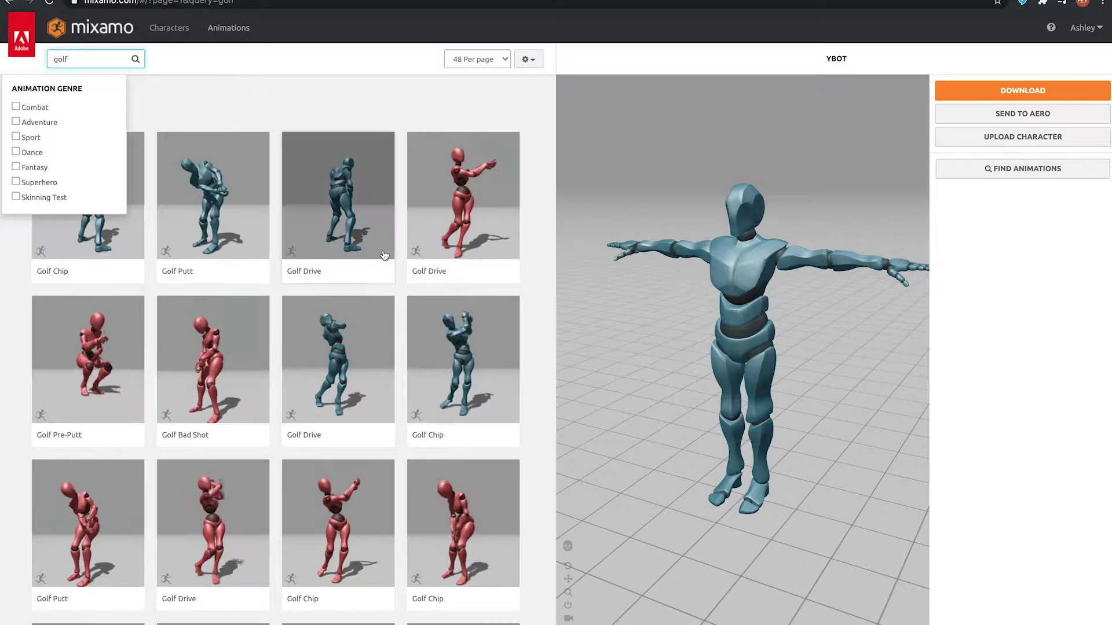
scroll(259, 393, down, 1)
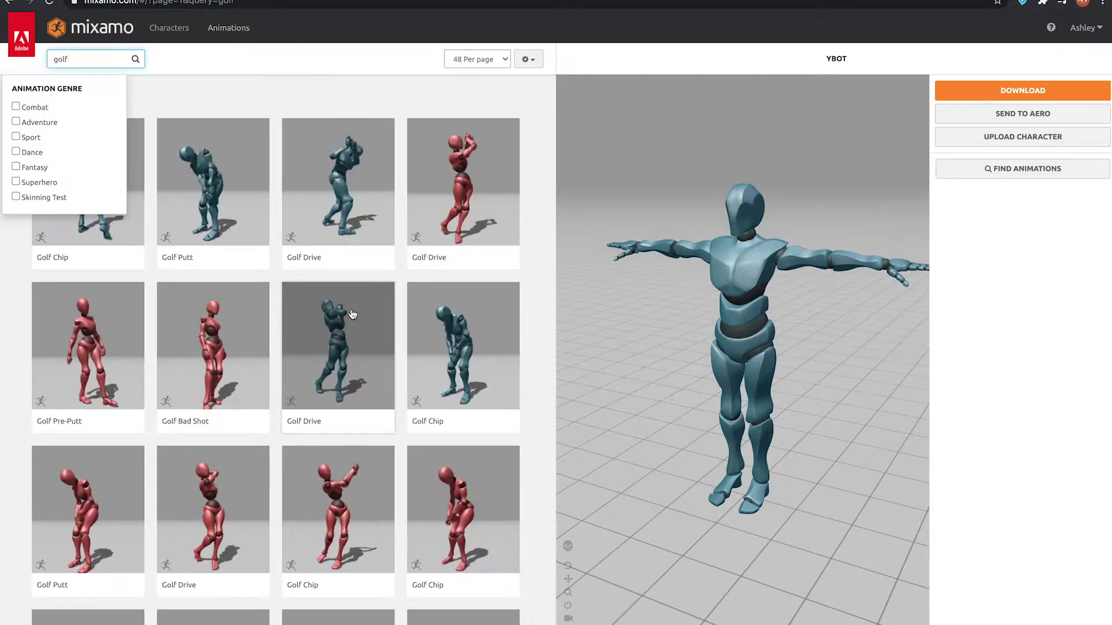
click(318, 314)
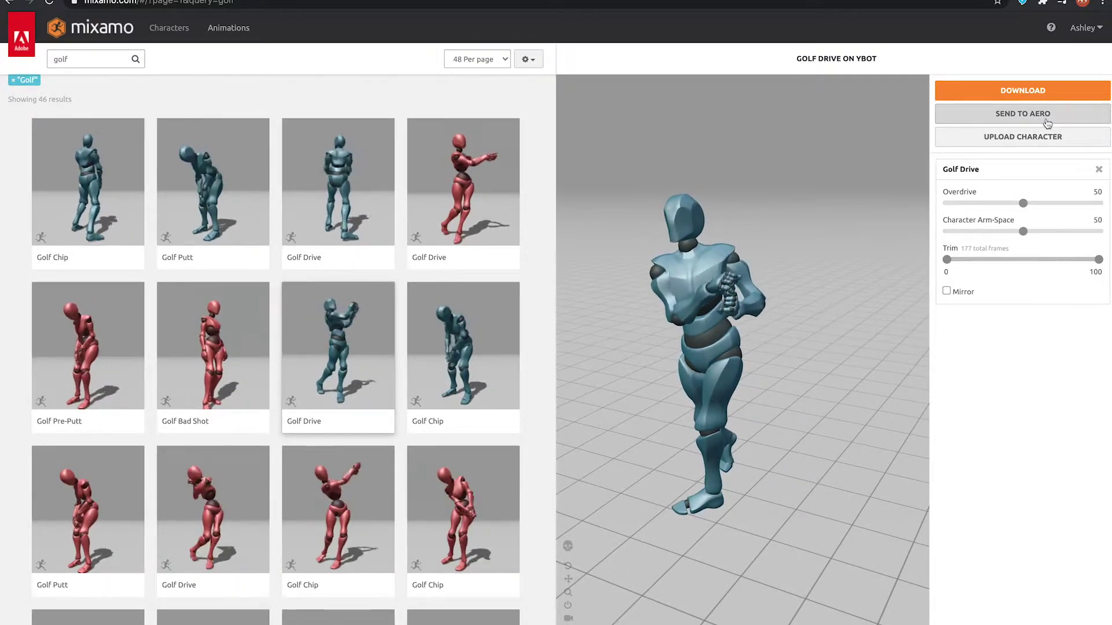
- Download Golf Drive as FBX With Skin at 30 fps and save it to the Desktop
click(1036, 97)
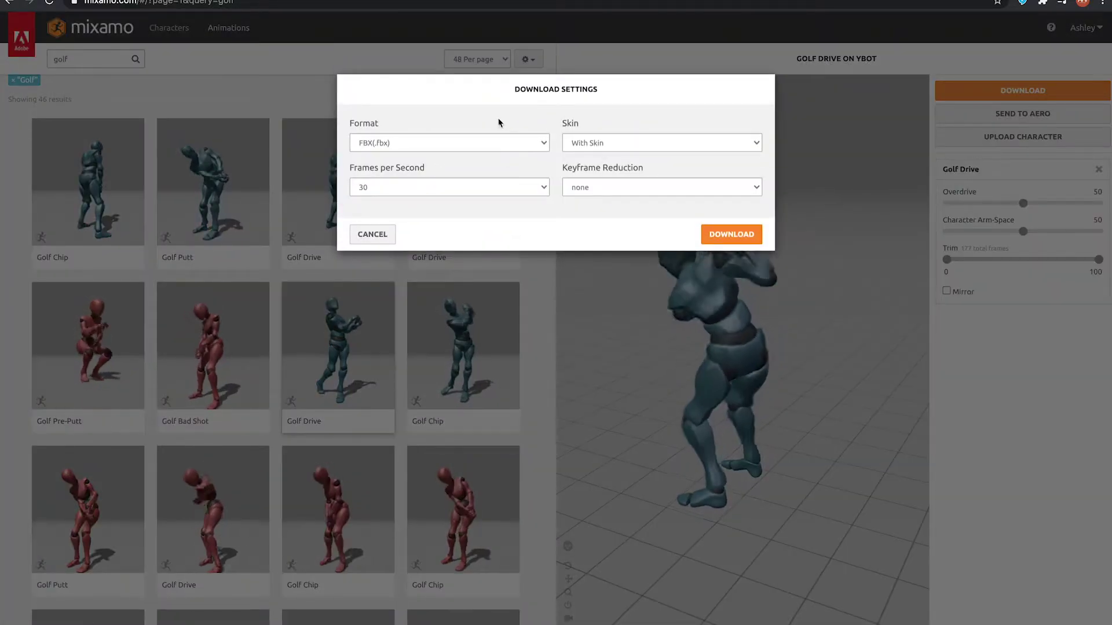
click(733, 235)
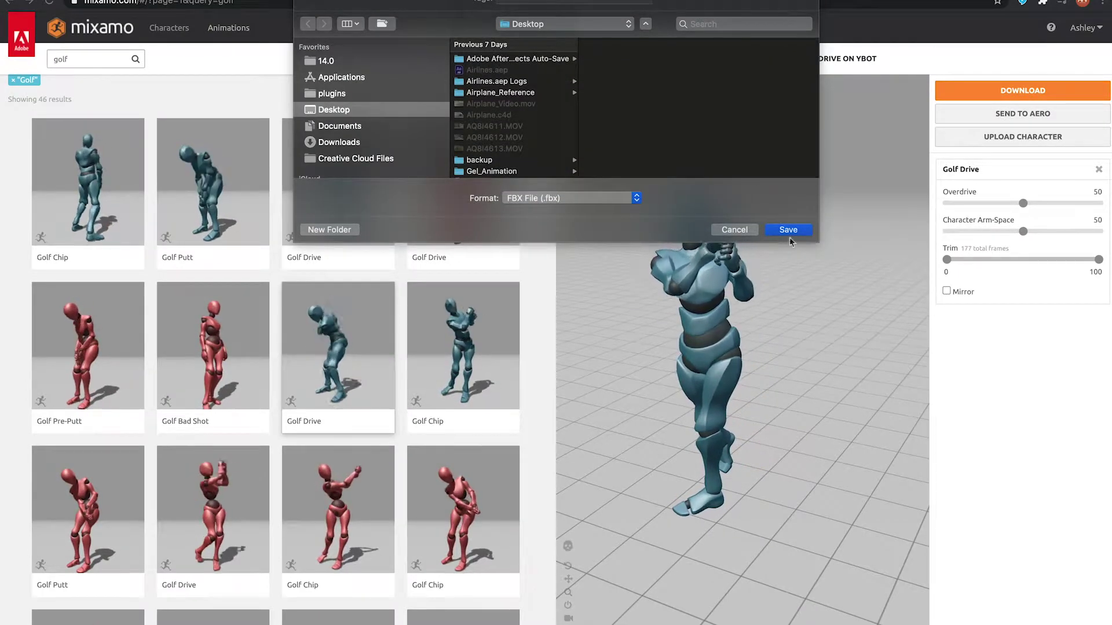
click(799, 233)
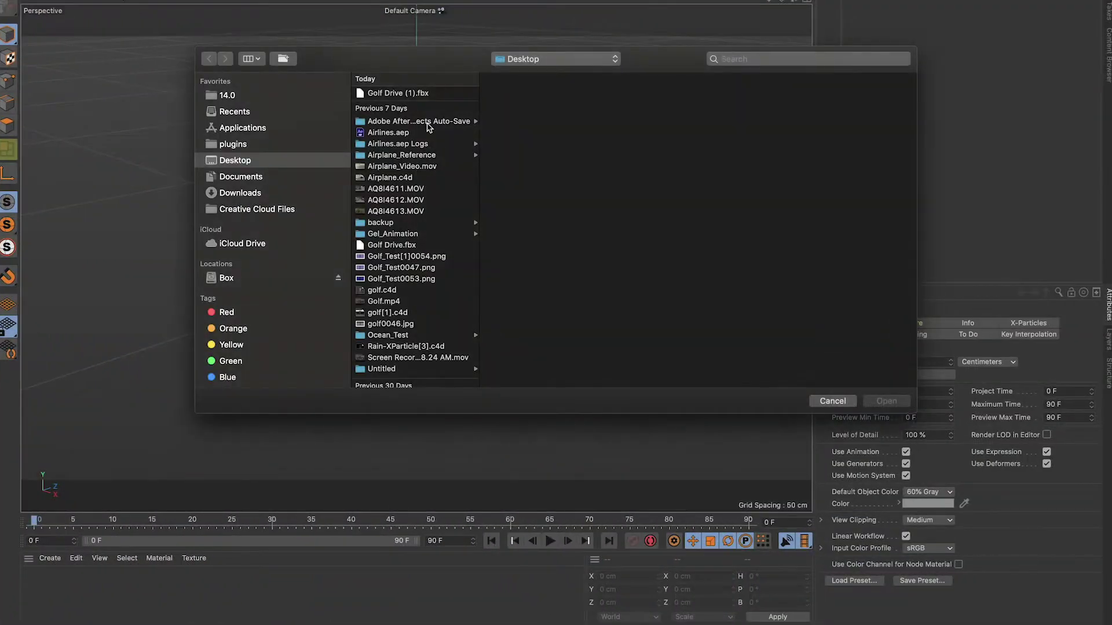
- Open Golf Drive (1).fbx and dismiss the FBX import settings
click(398, 92)
click(887, 401)
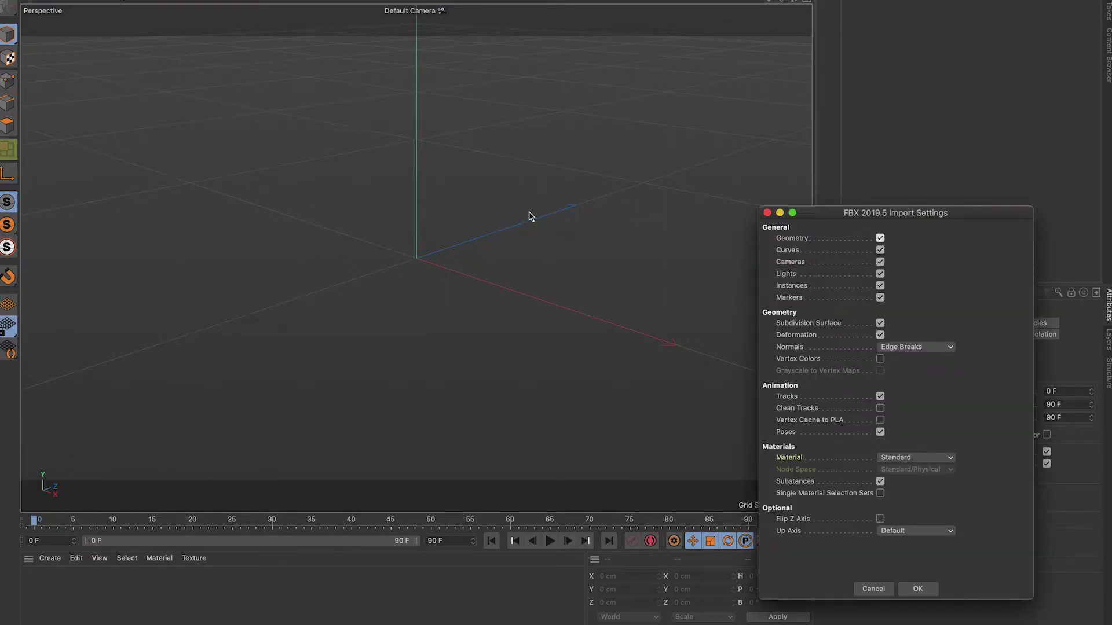
drag(920, 220, 639, 187)
click(633, 563)
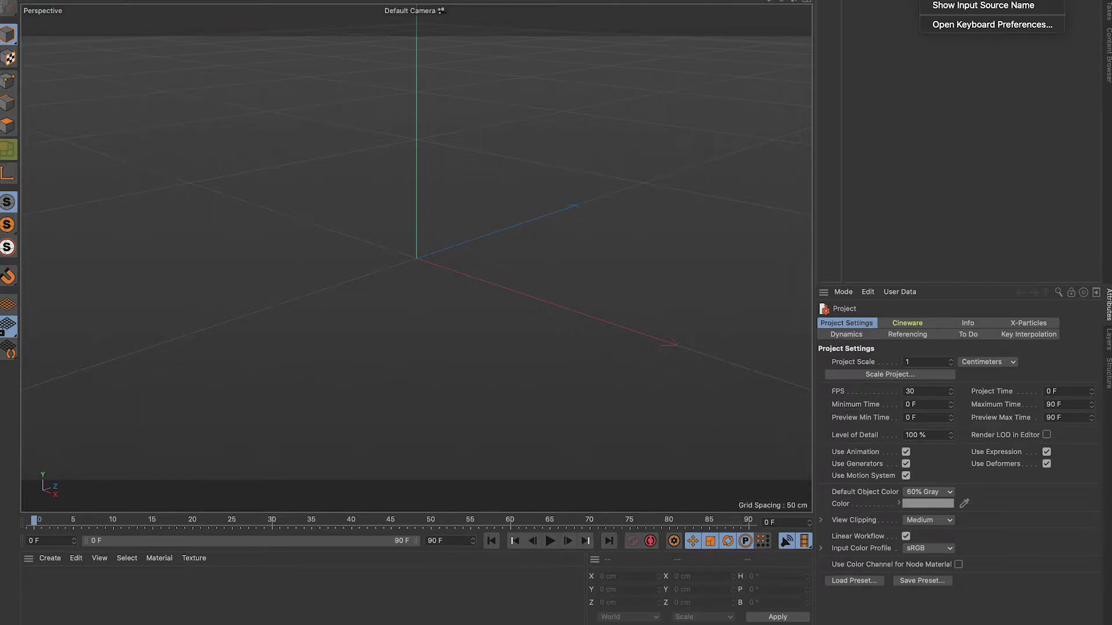
- Switch to the Arnold layout and merge Golf Drive (1).fbx, reassigning its takes
click(1097, 2)
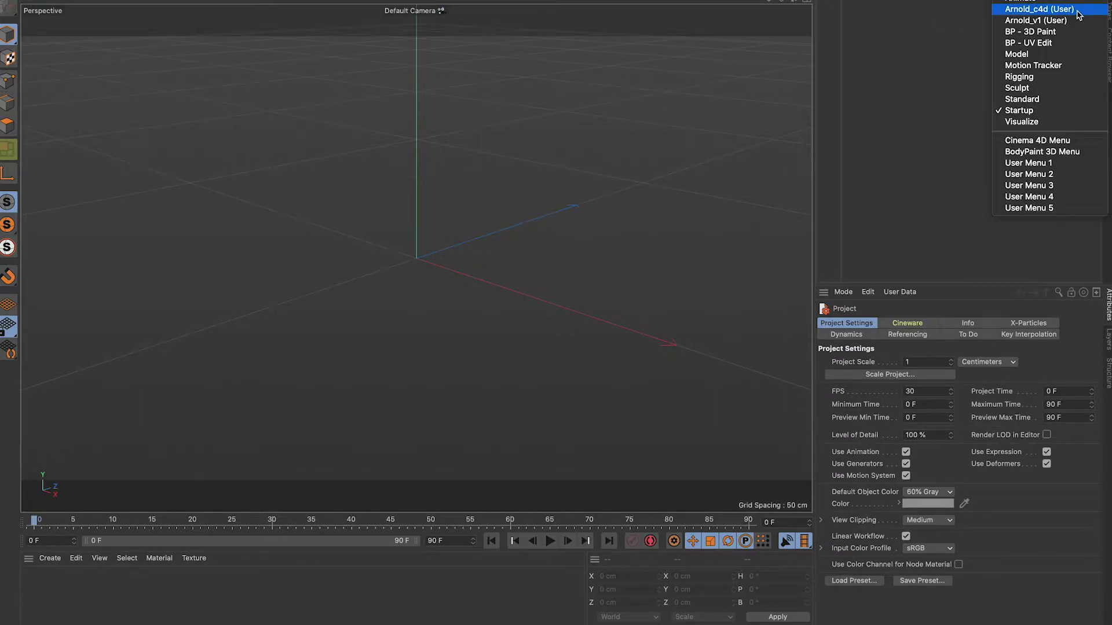
click(1075, 10)
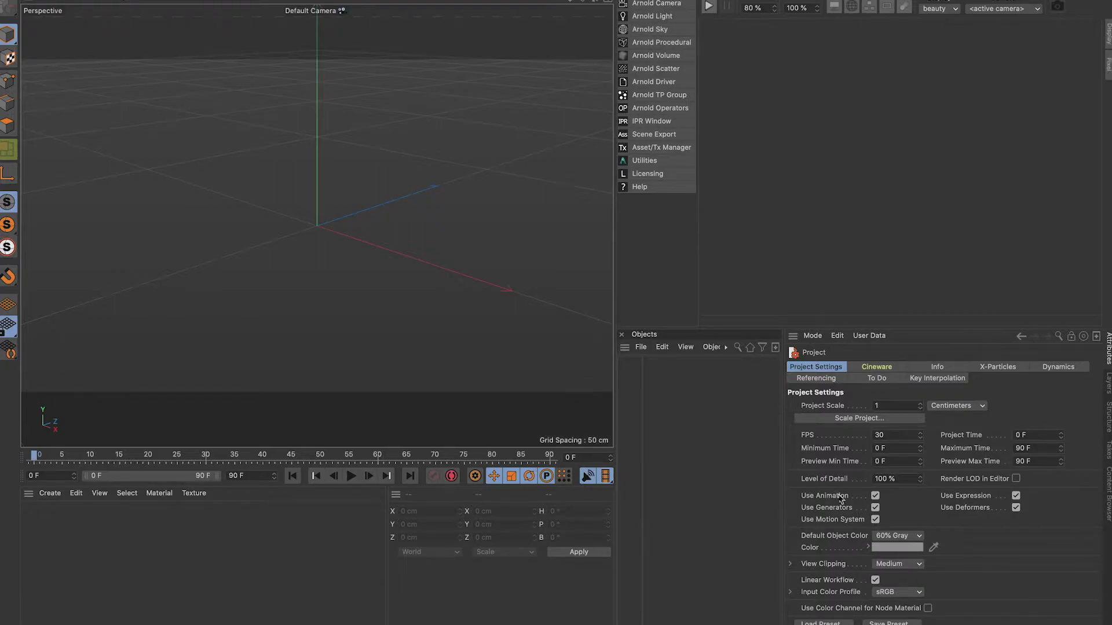
click(640, 348)
click(657, 366)
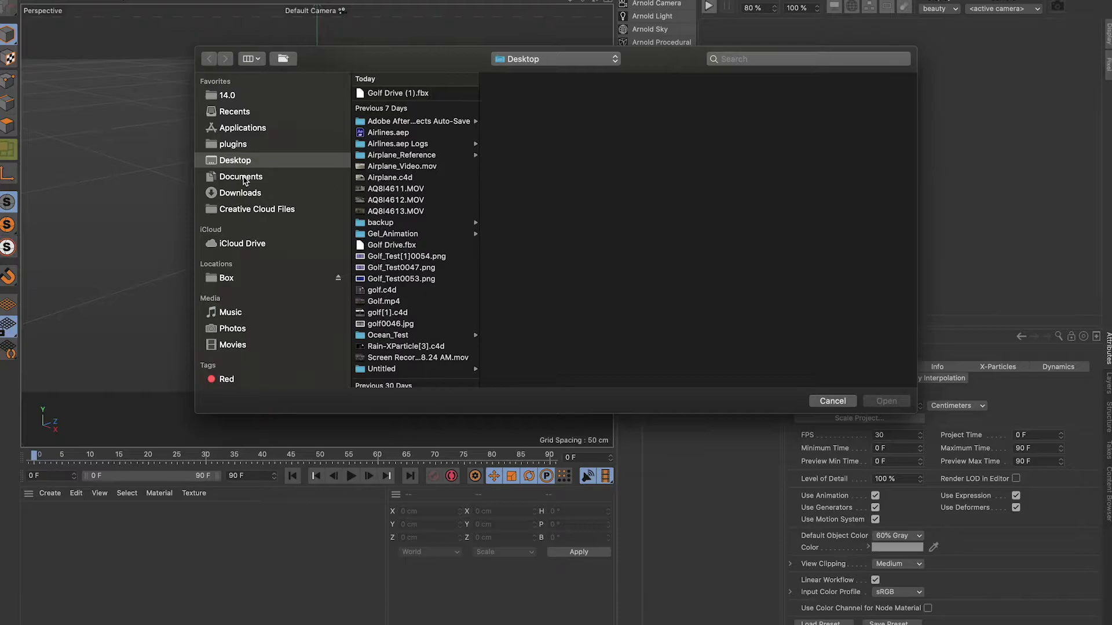
click(407, 93)
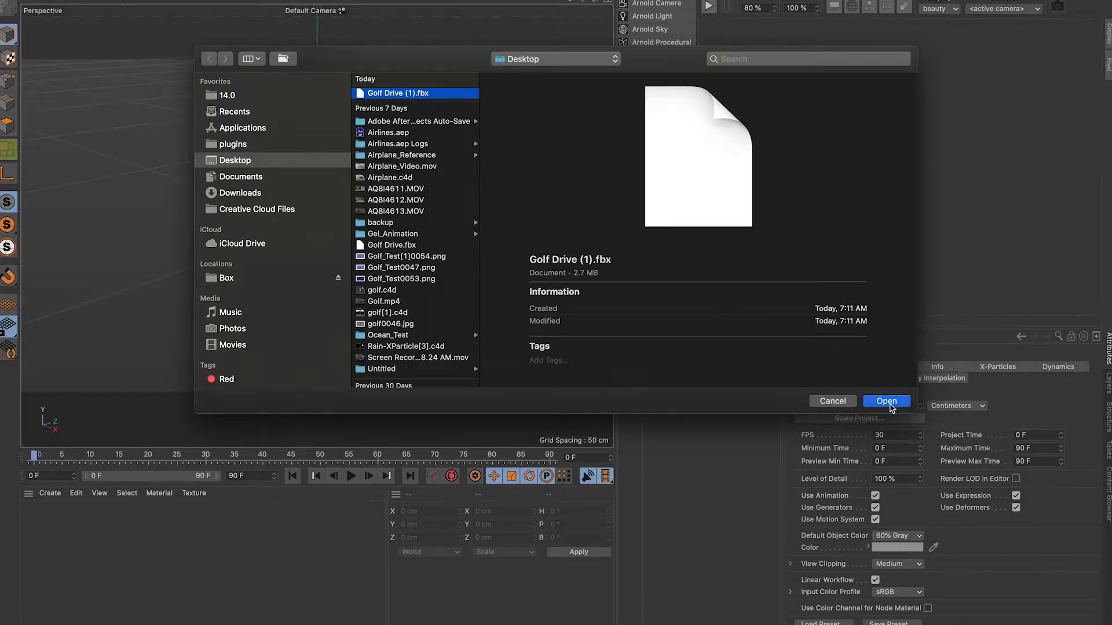
click(889, 405)
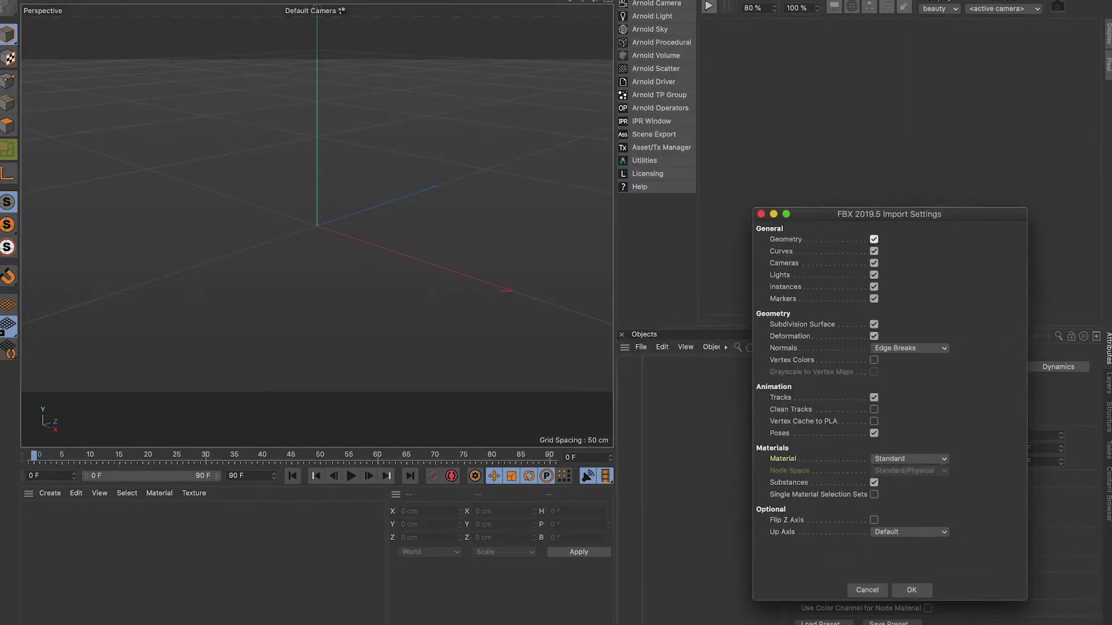
click(911, 591)
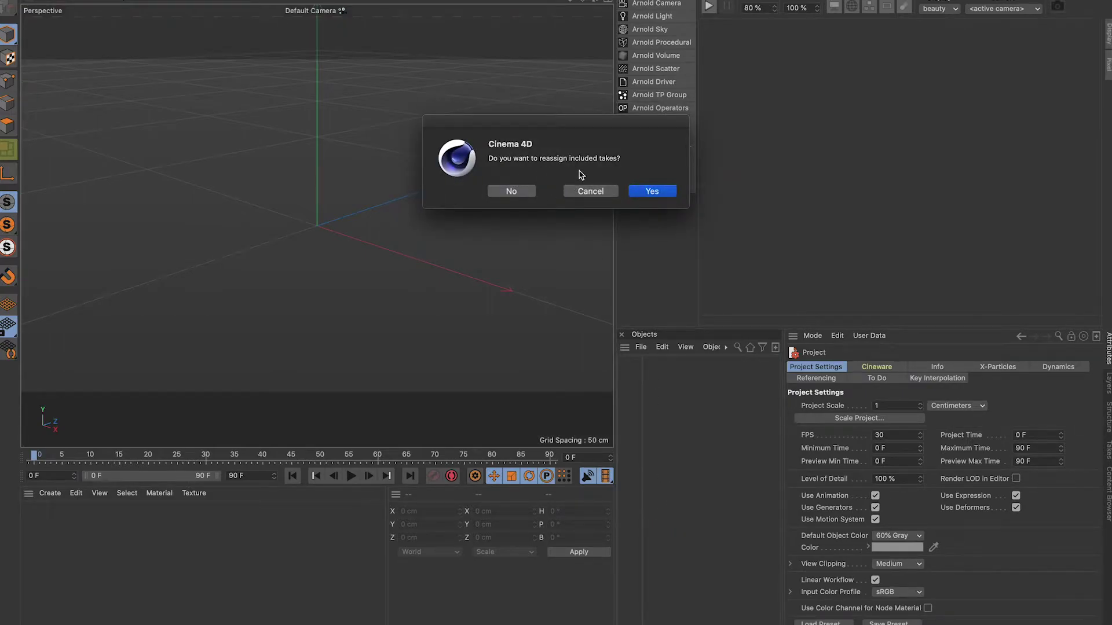
click(512, 191)
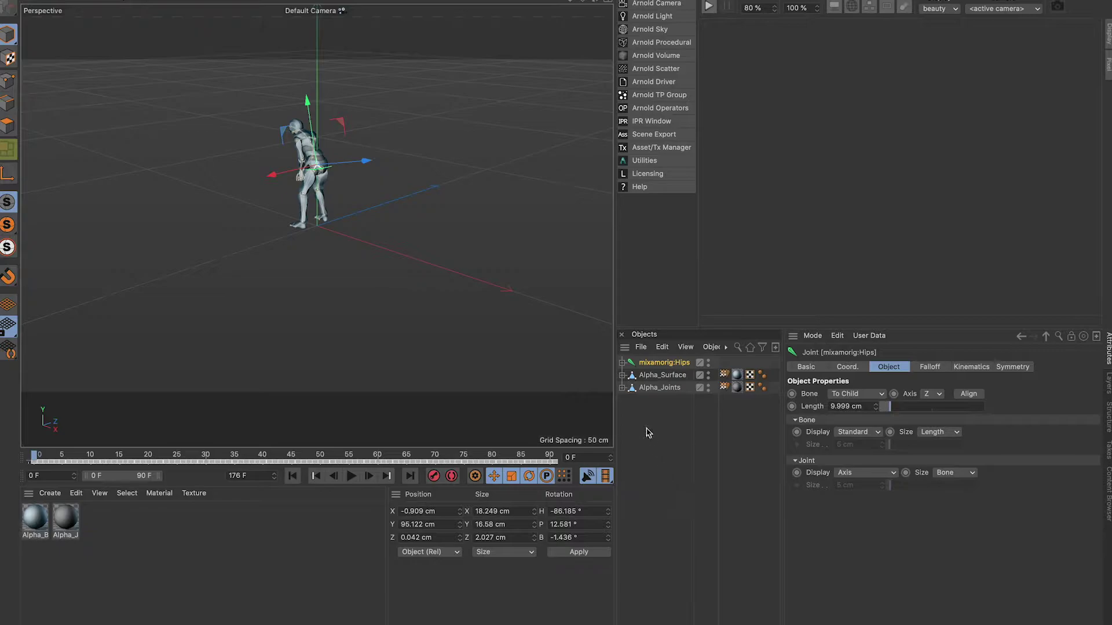
- Group the three imported objects under a new null named Golf
drag(642, 356, 639, 328)
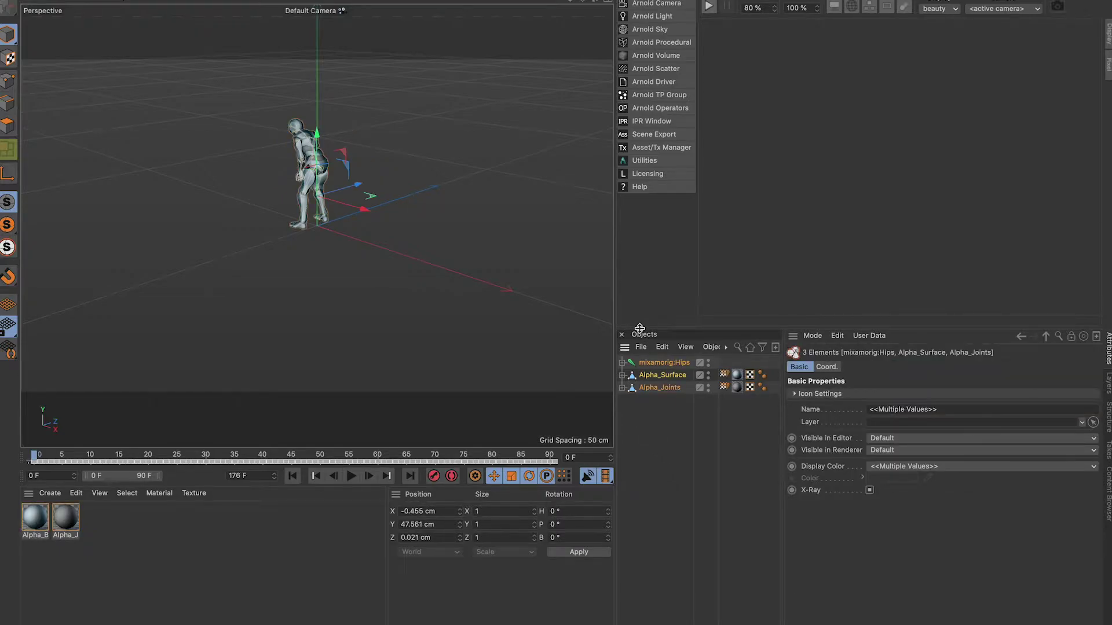
key(alt+g)
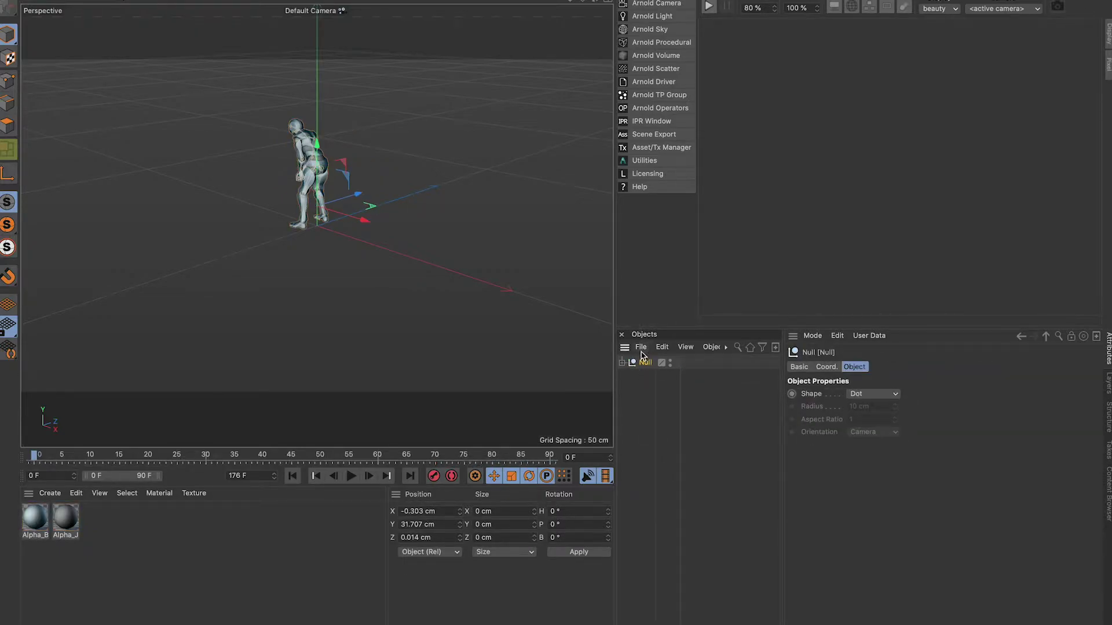
double_click(647, 362)
text(Golf)
key(Return)
- Set the Golf null's X and Y position to 0
click(825, 368)
double_click(839, 394)
text(0)
key(Tab)
text(0)
key(Tab)
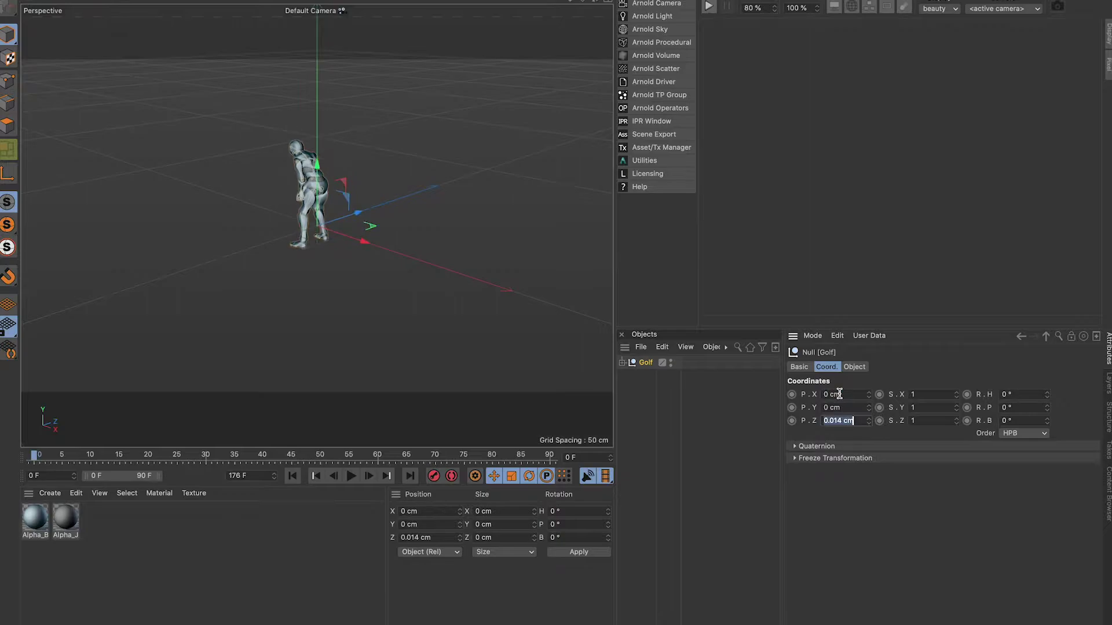
text(0)
key(Tab)
- Extend the preview range to 176 frames and play the golf drive animation
alt+drag(571, 149, 503, 155)
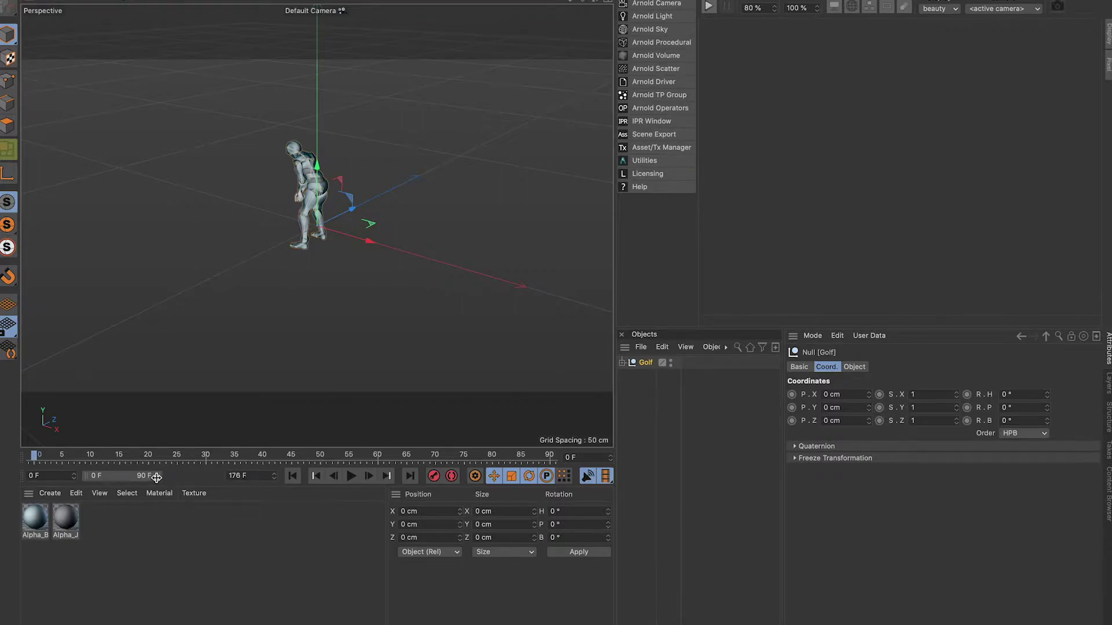
drag(157, 476, 216, 476)
click(351, 476)
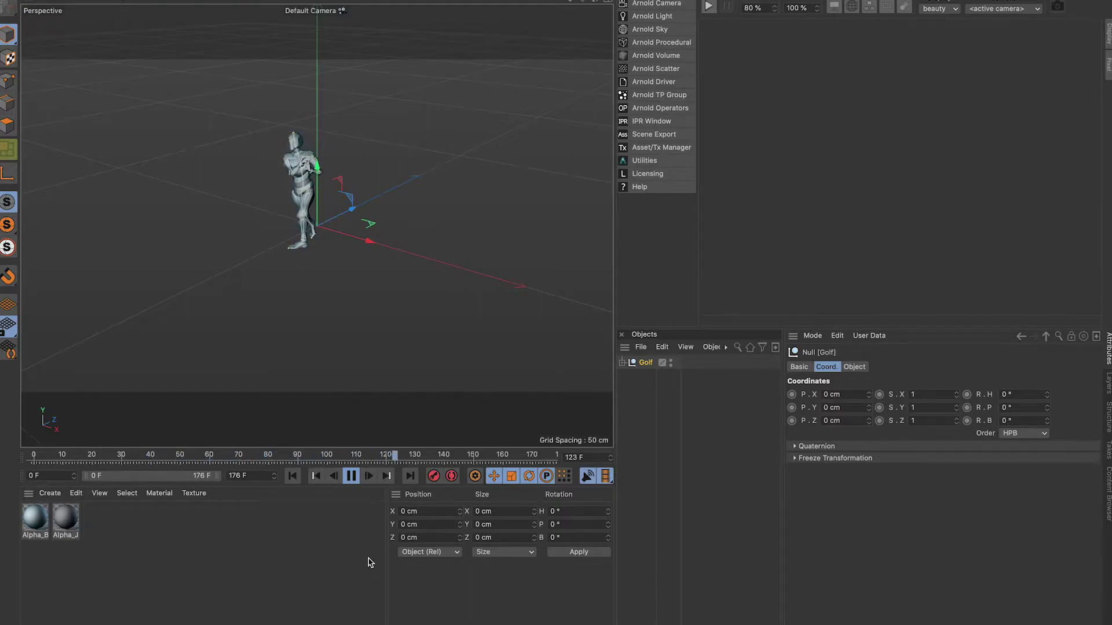
click(352, 476)
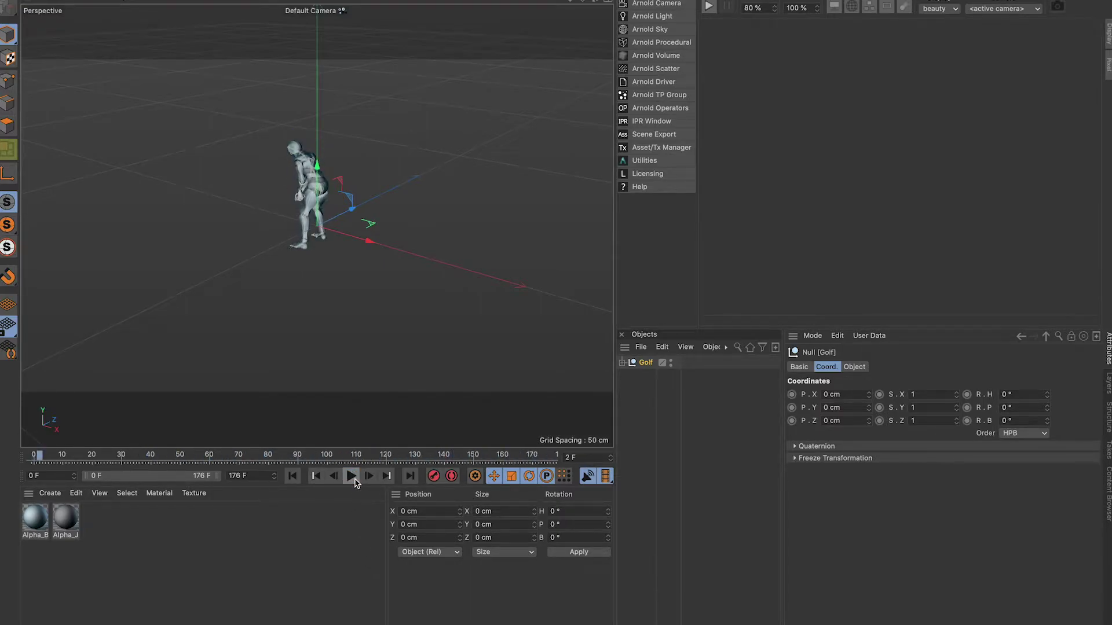
- Set the maximum frame to 200 and stretch the preview range to 200 F
double_click(240, 475)
text(200)
key(Return)
drag(207, 477, 307, 475)
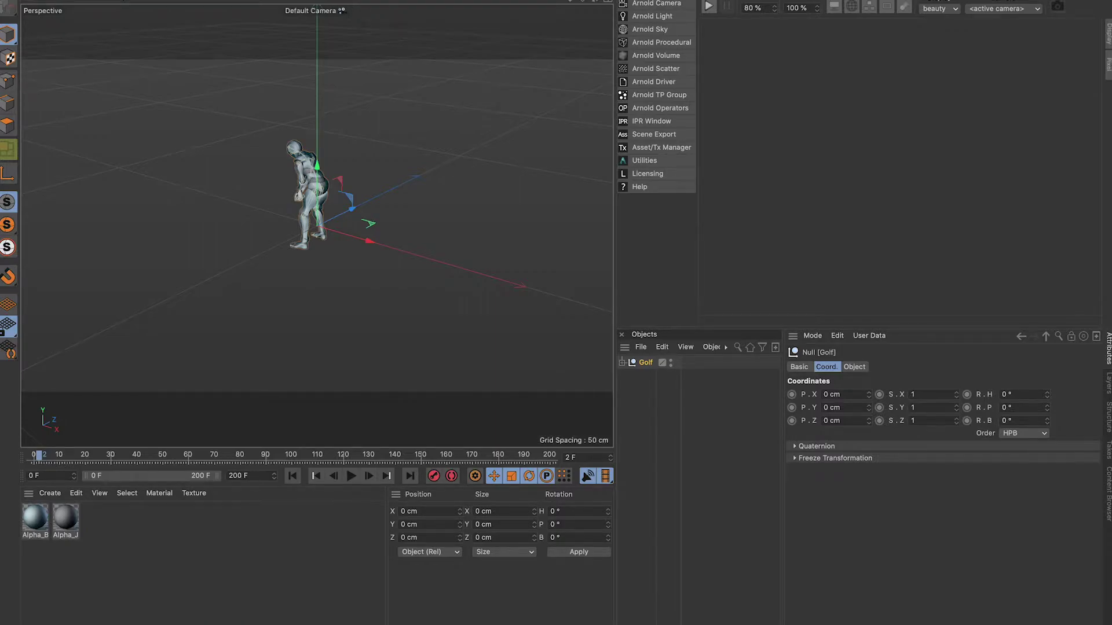
- Add an X-Particles xpSystem and select its xpEmitter
click(683, 1)
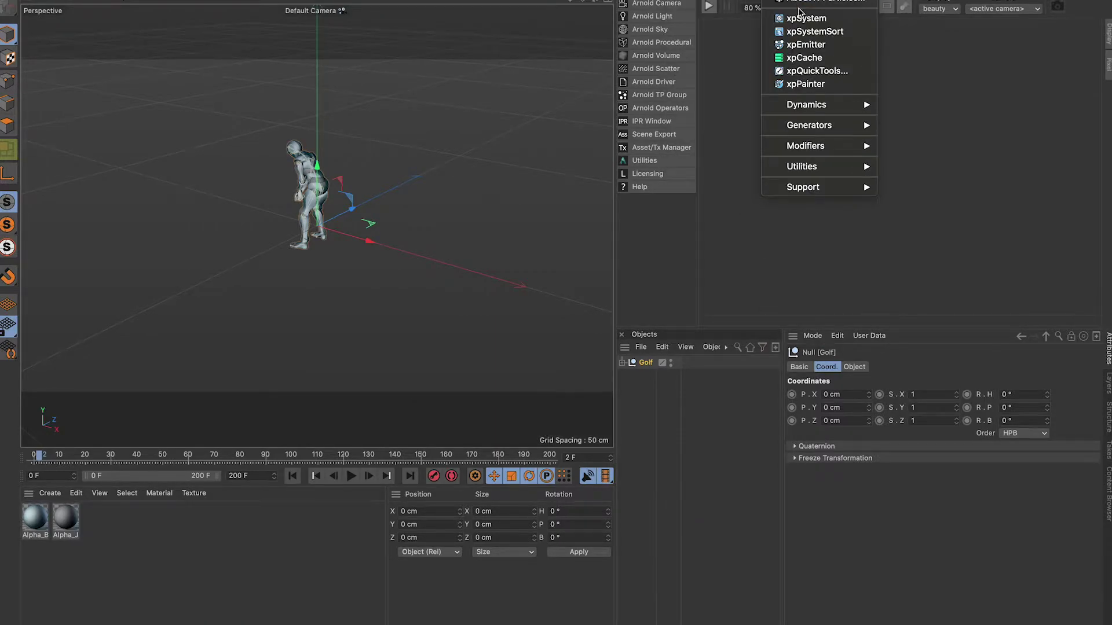
click(804, 19)
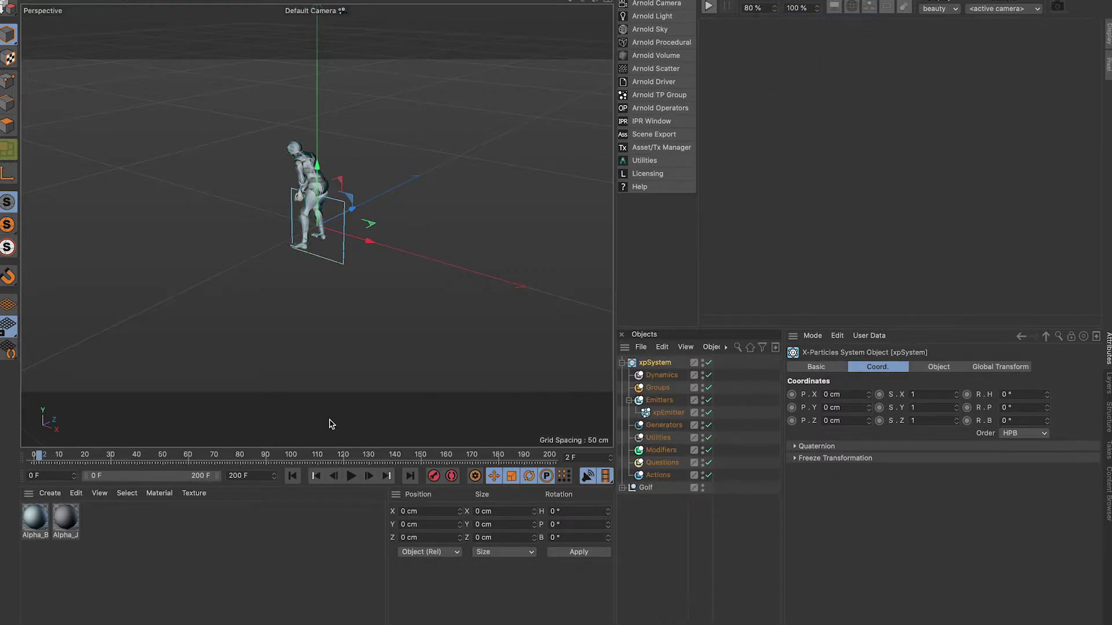
click(659, 401)
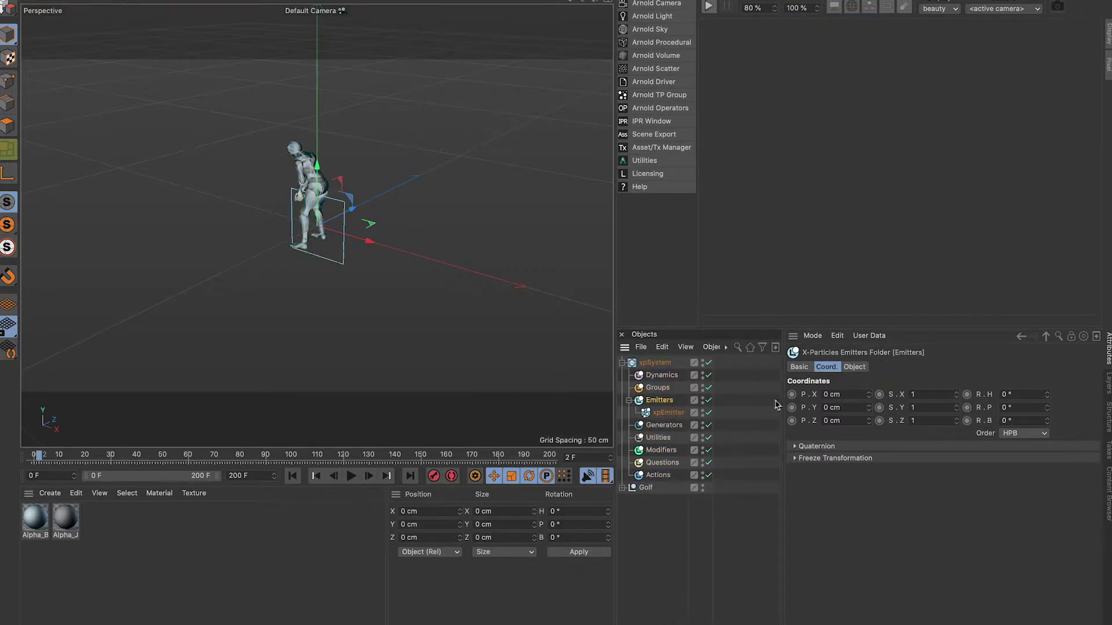
click(855, 367)
click(826, 367)
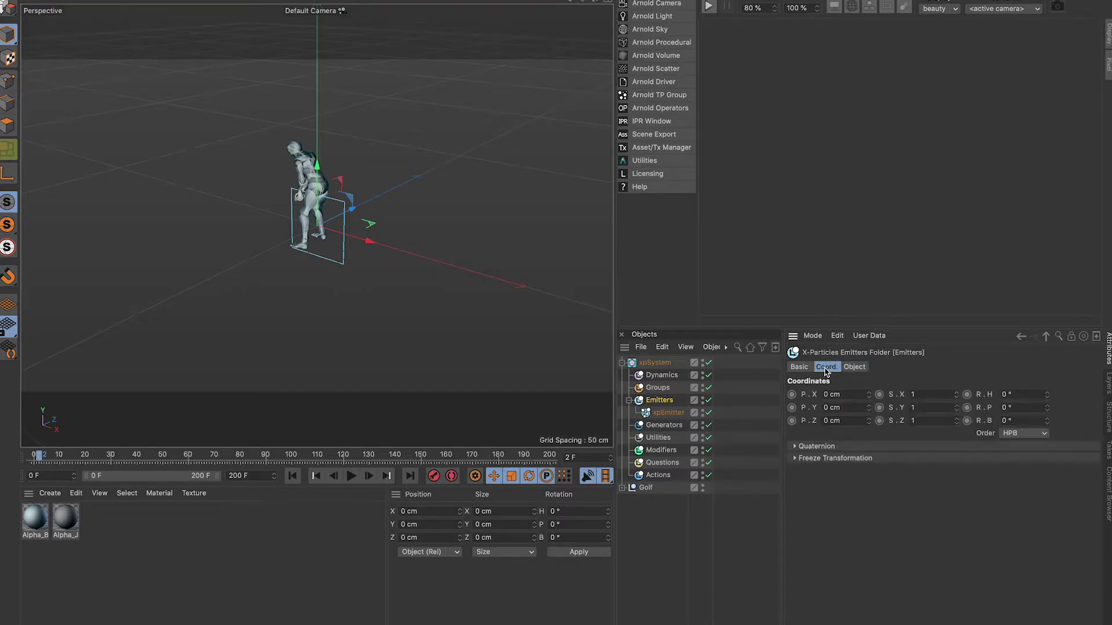
click(668, 413)
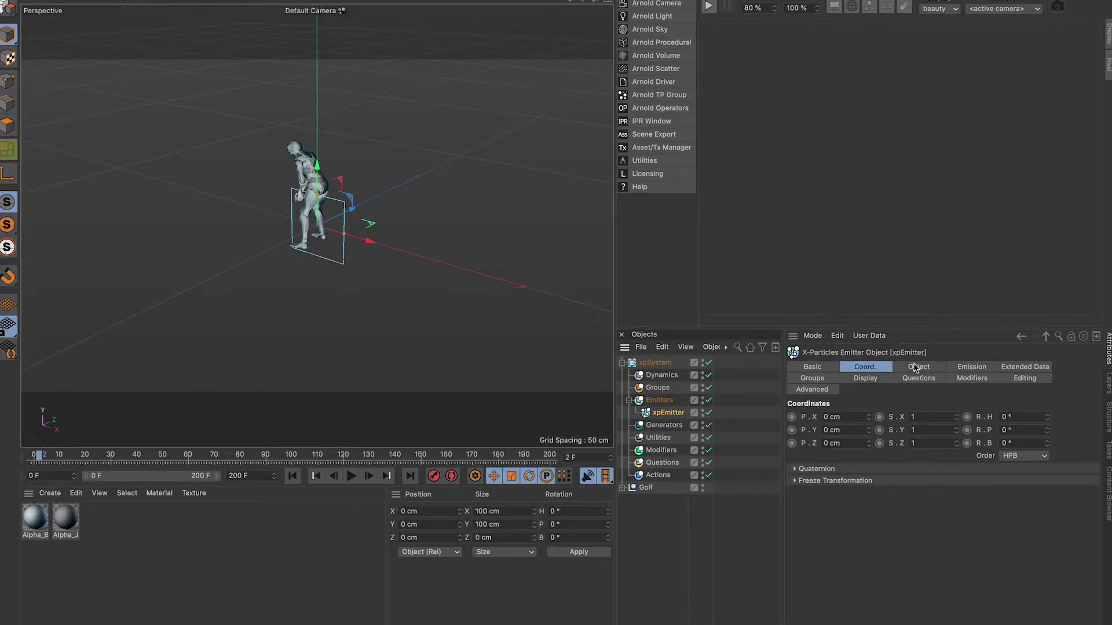
- Set the emitter shape to Object and drop Golf into its Object field
click(915, 369)
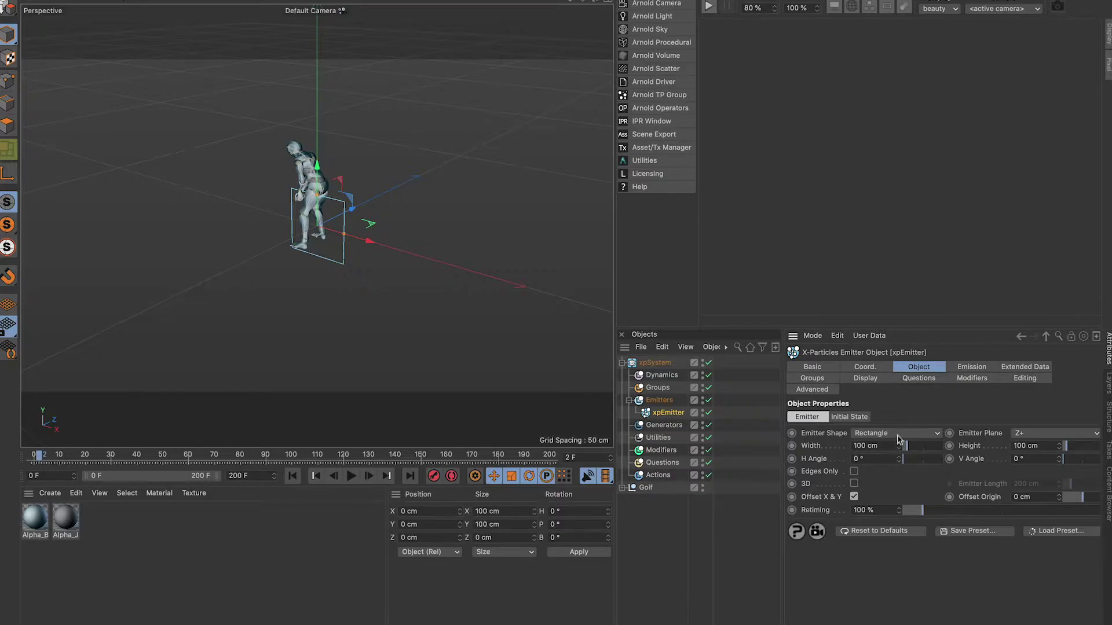
click(899, 440)
click(912, 543)
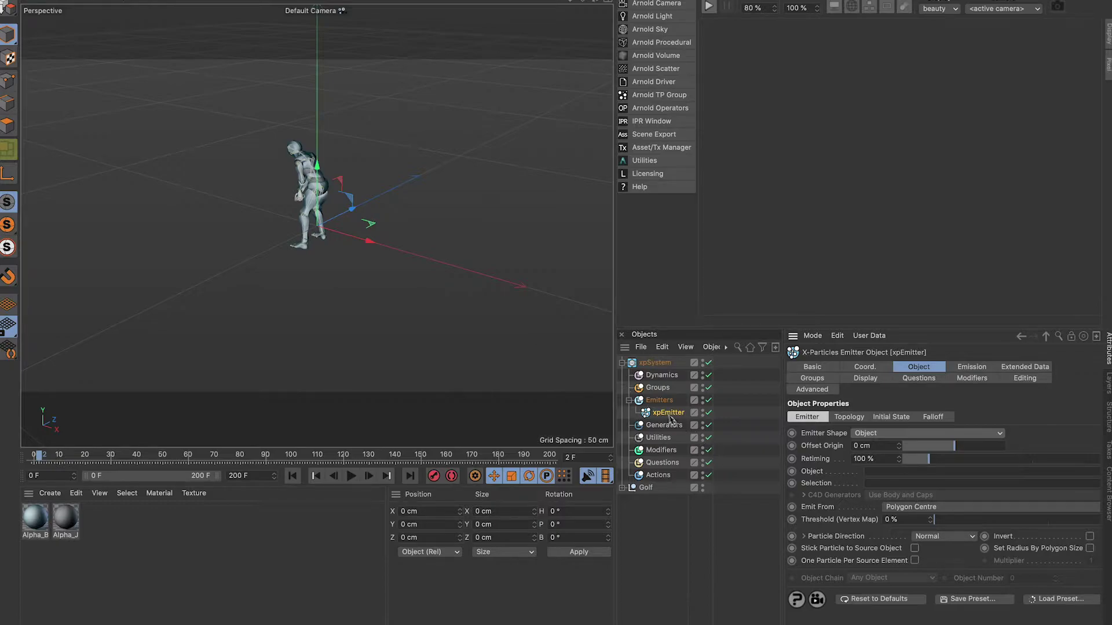
click(622, 363)
drag(647, 375, 905, 475)
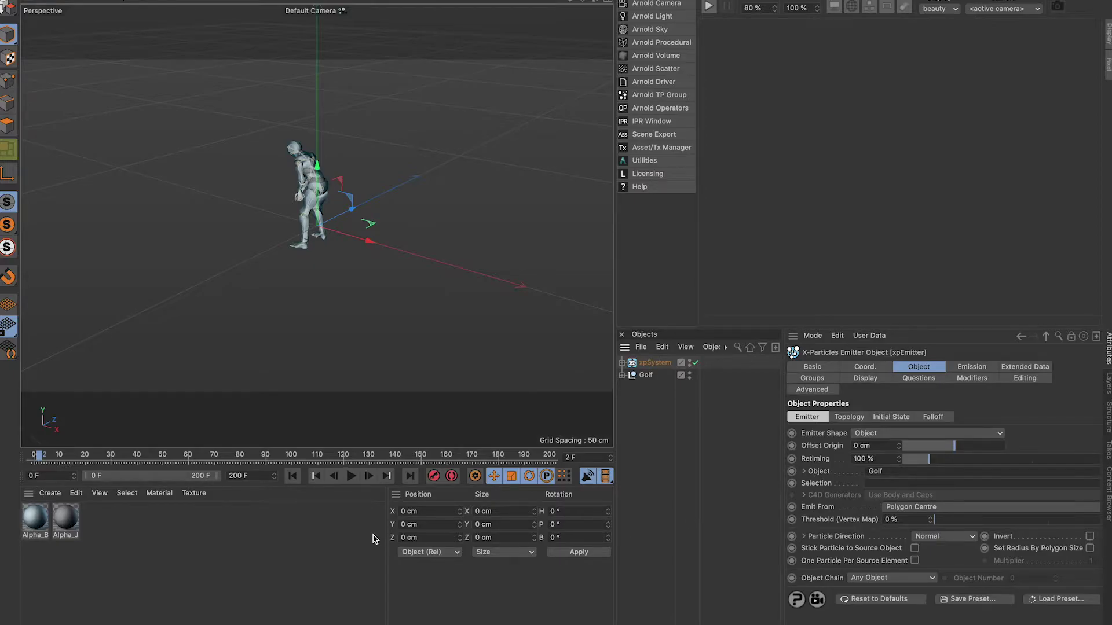
- Test the emission up to frame 65, then select the Alpha_Surface mesh inside Golf
click(351, 476)
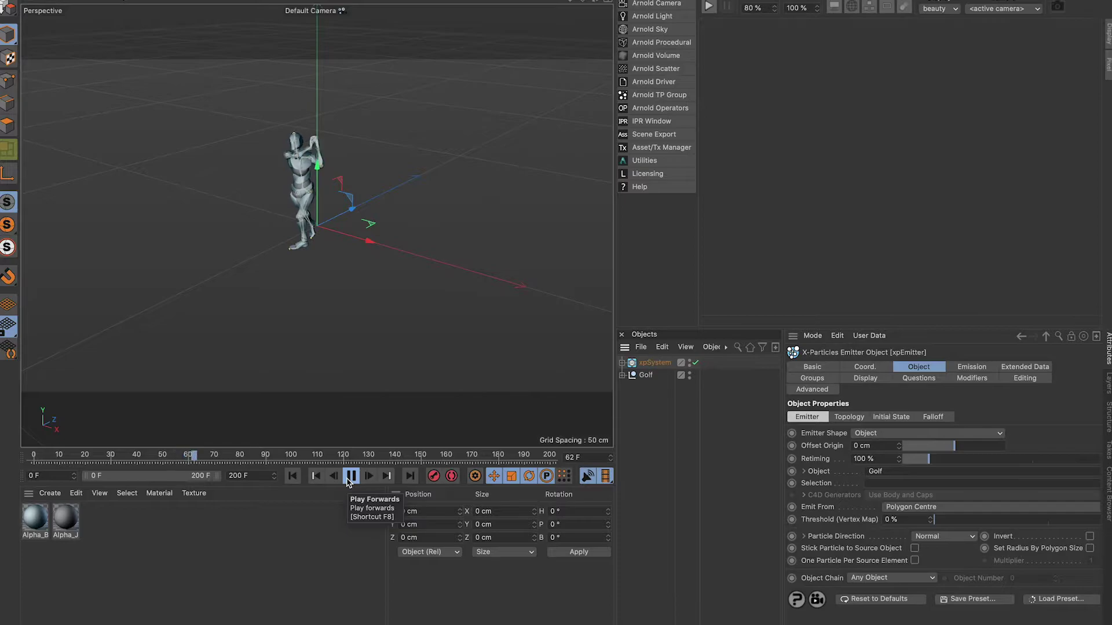
click(351, 476)
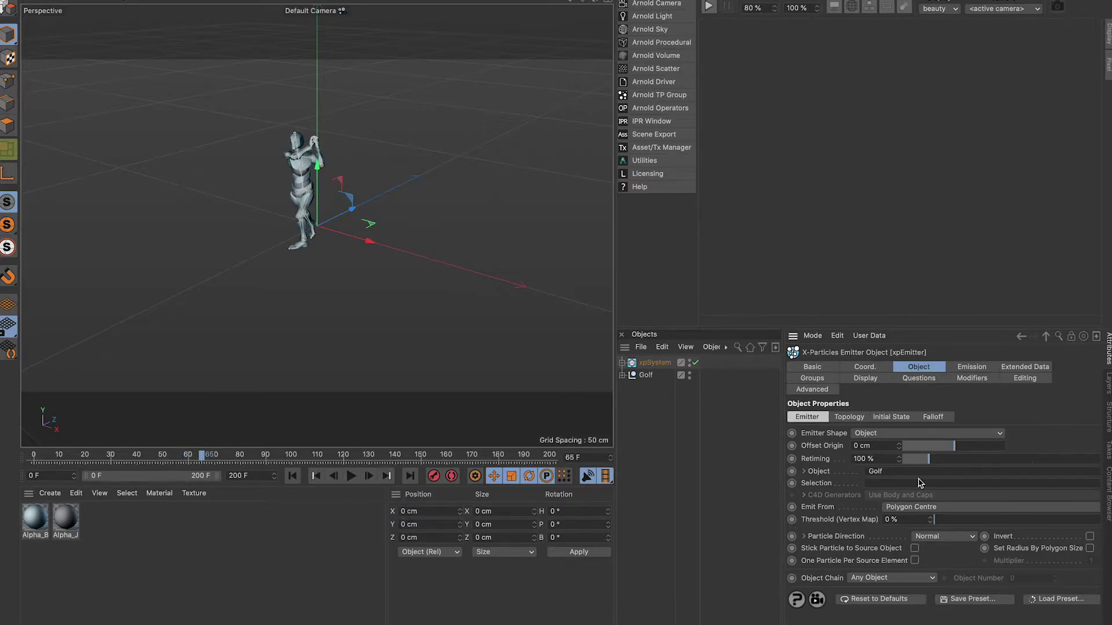
key(ctrl+shift+a)
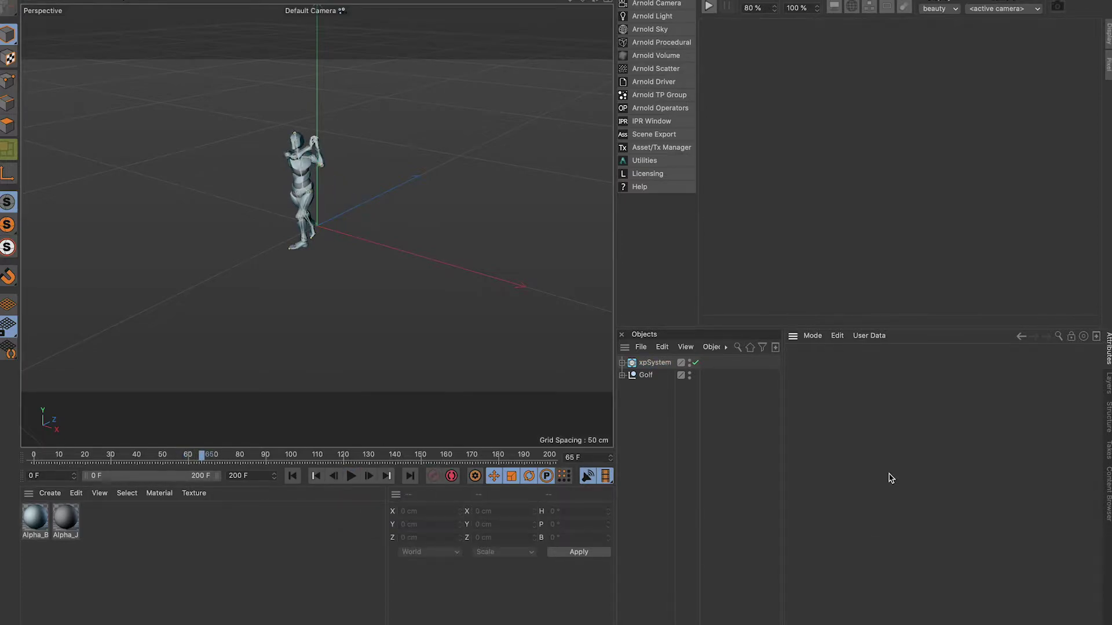
key(ctrl+z)
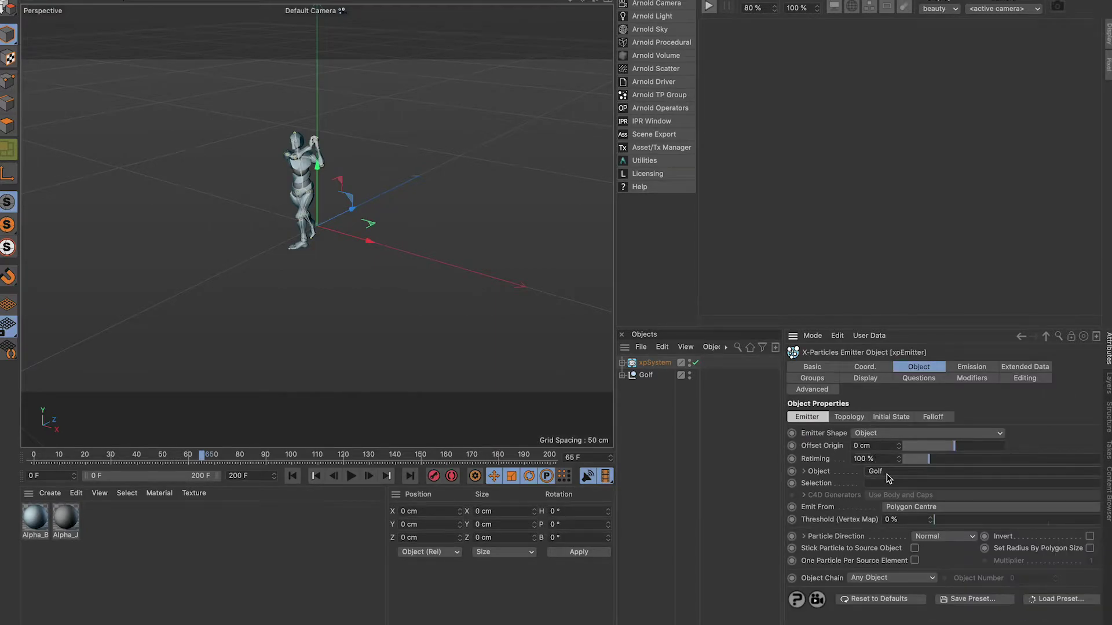
click(622, 375)
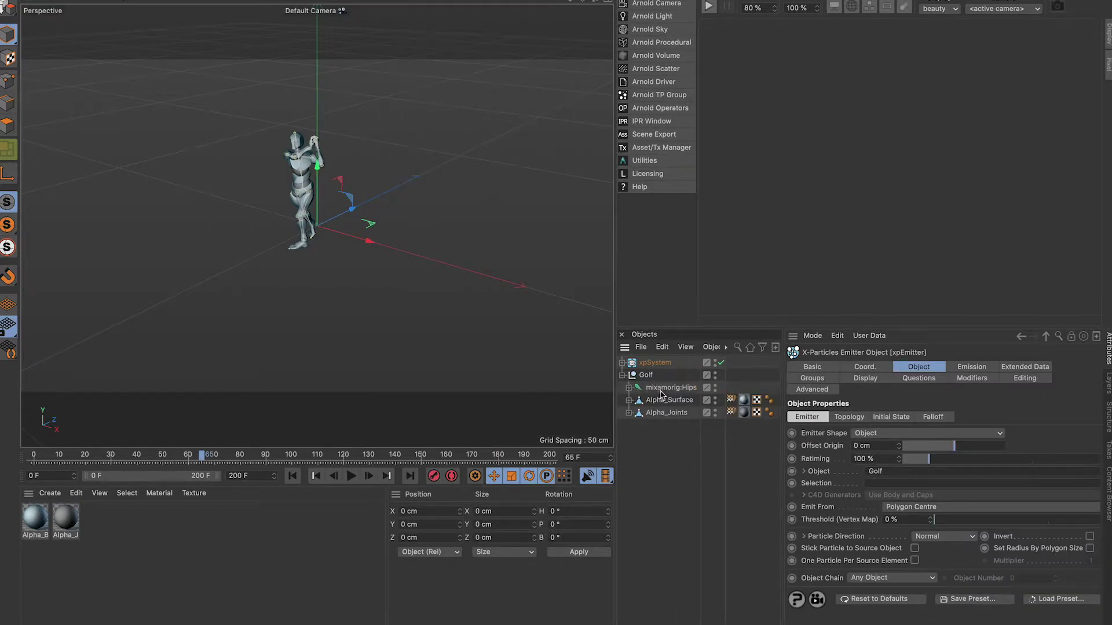
click(682, 400)
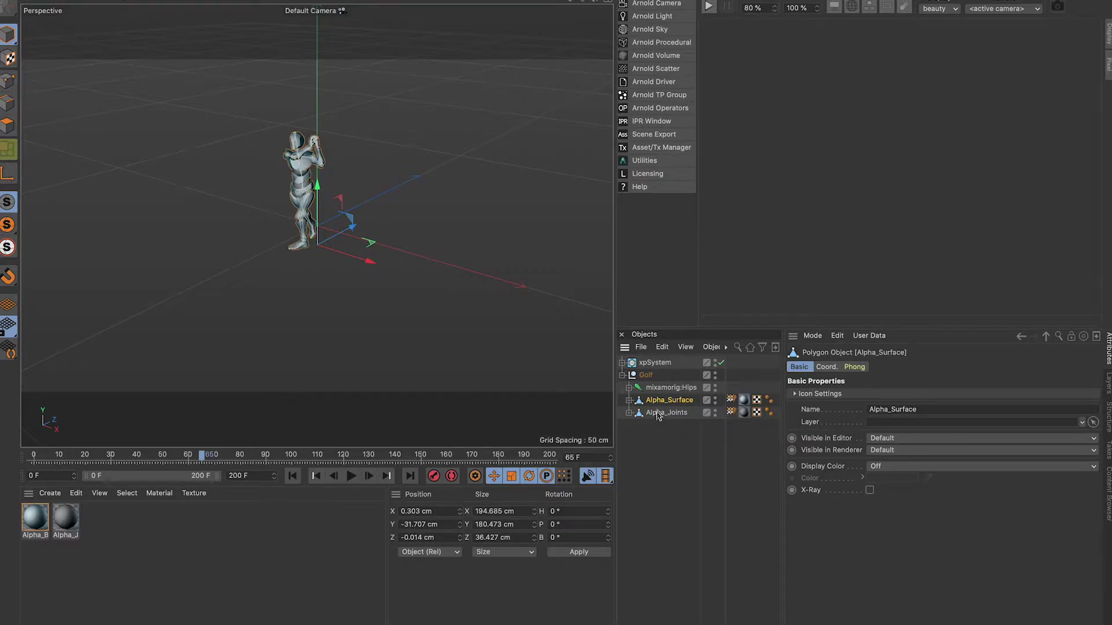
- Make Alpha_Surface the xpEmitter's source object and play to check emission
click(660, 365)
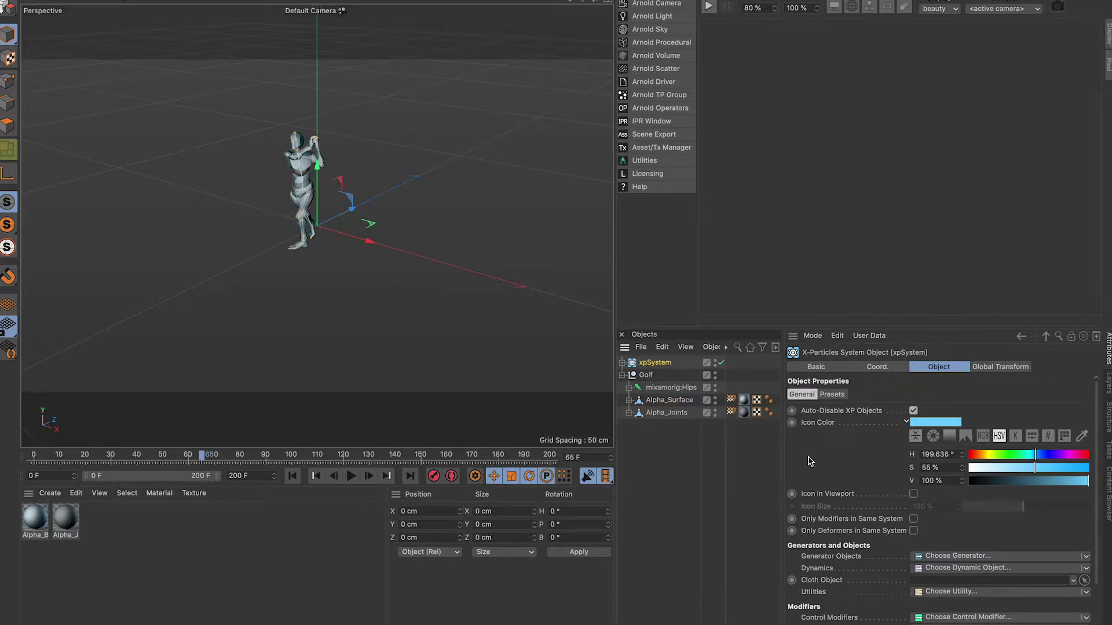
click(623, 363)
click(668, 413)
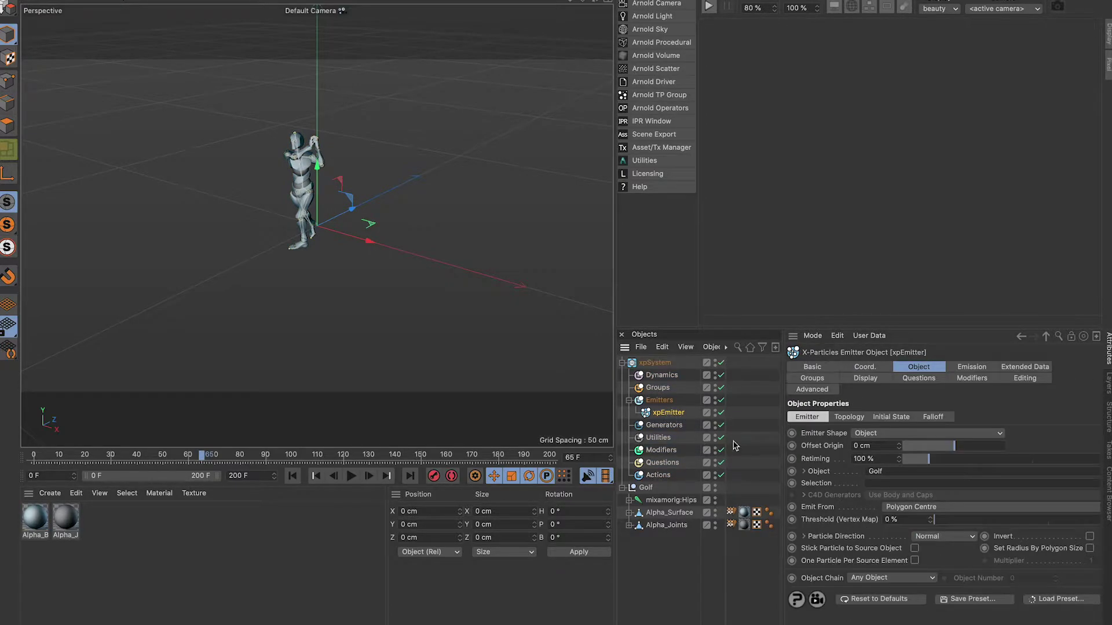
drag(663, 514, 916, 474)
click(352, 476)
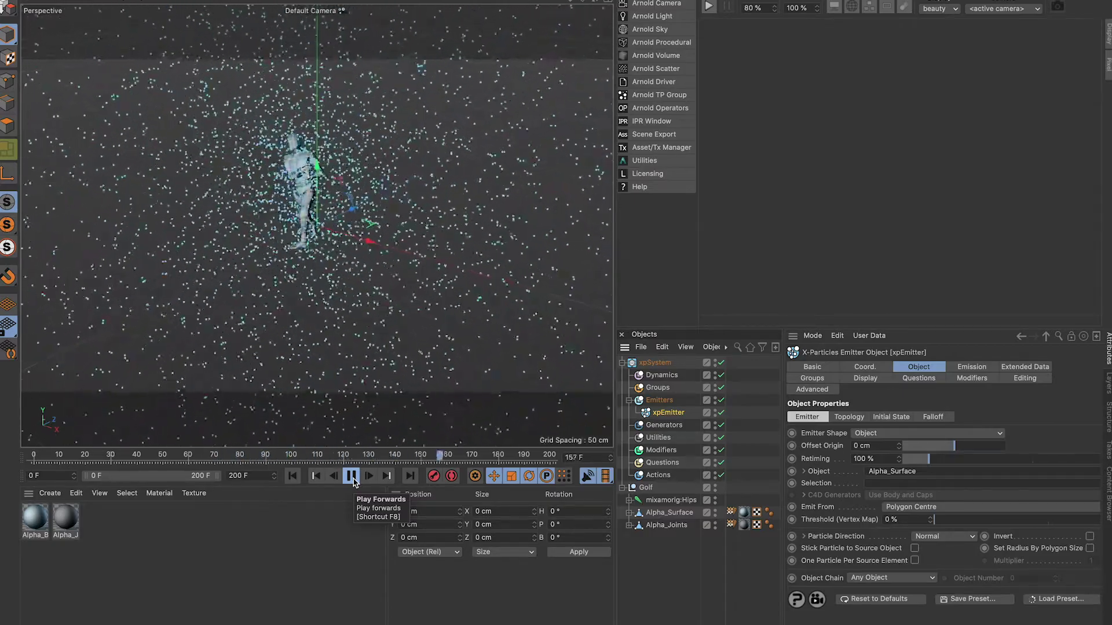
- Stop playback, then orbit, frame, zoom and pan to centre the golfer in view
click(352, 480)
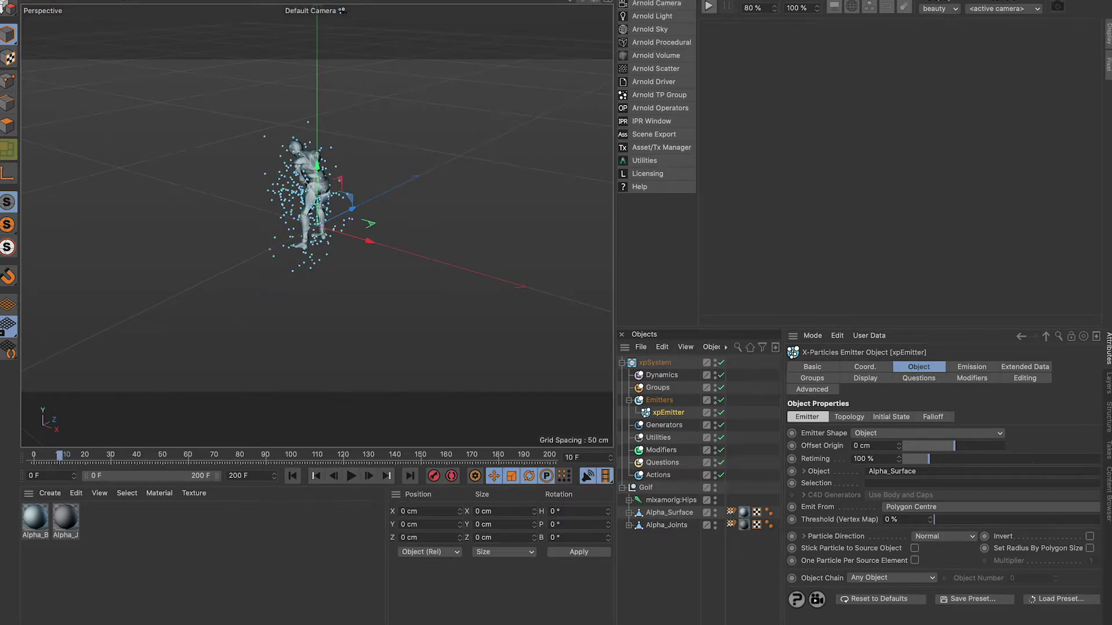
alt+drag(359, 244, 333, 191)
key(ctrl+z)
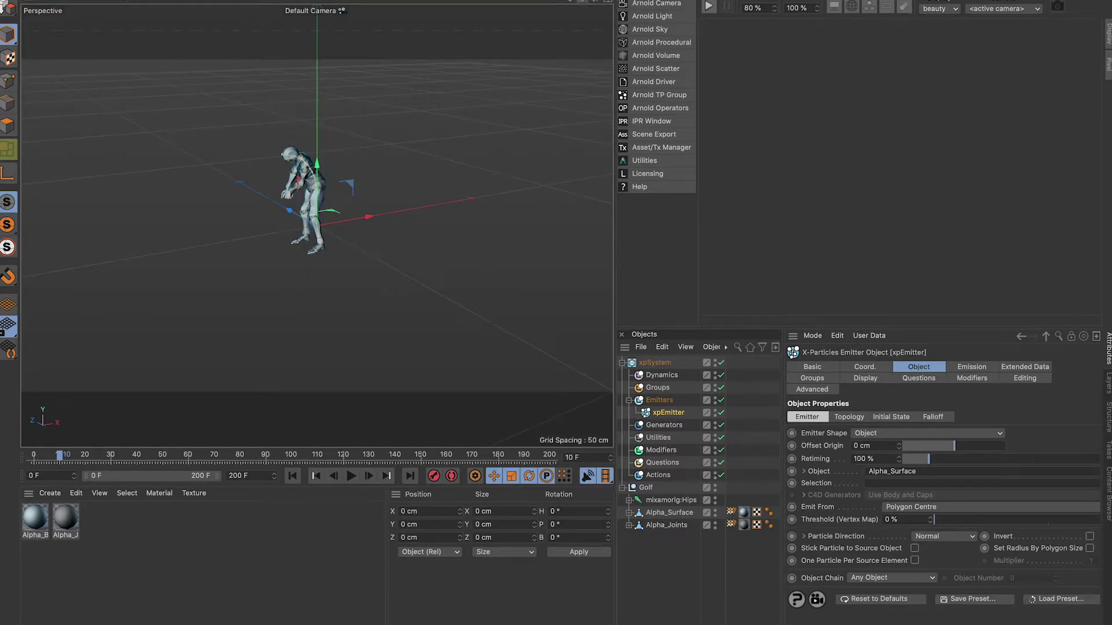
scroll(317, 225, up, 5)
scroll(317, 226, down, 2)
drag(571, 5, 580, 12)
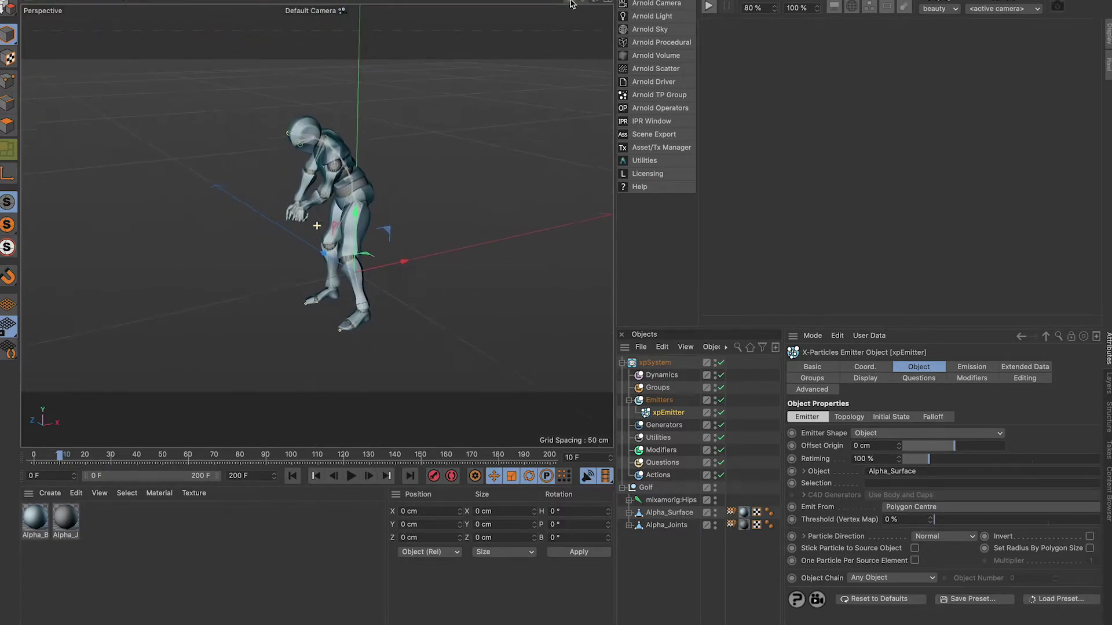
- Add an xpVertexMap utility under Utilities and put Alpha_Surface in its Objects list
click(658, 438)
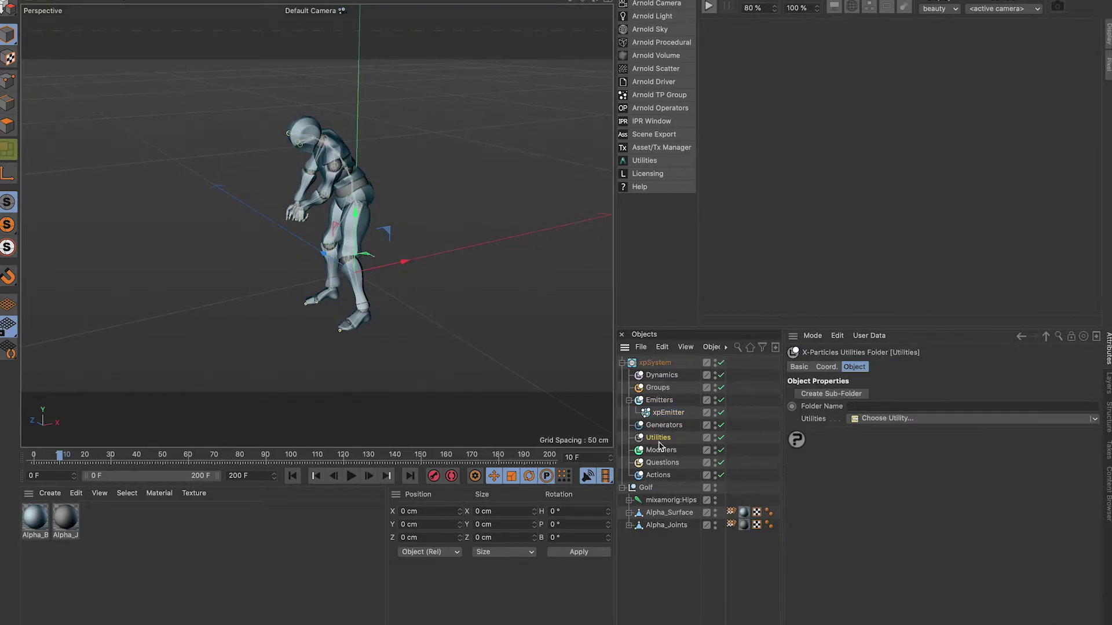
click(920, 419)
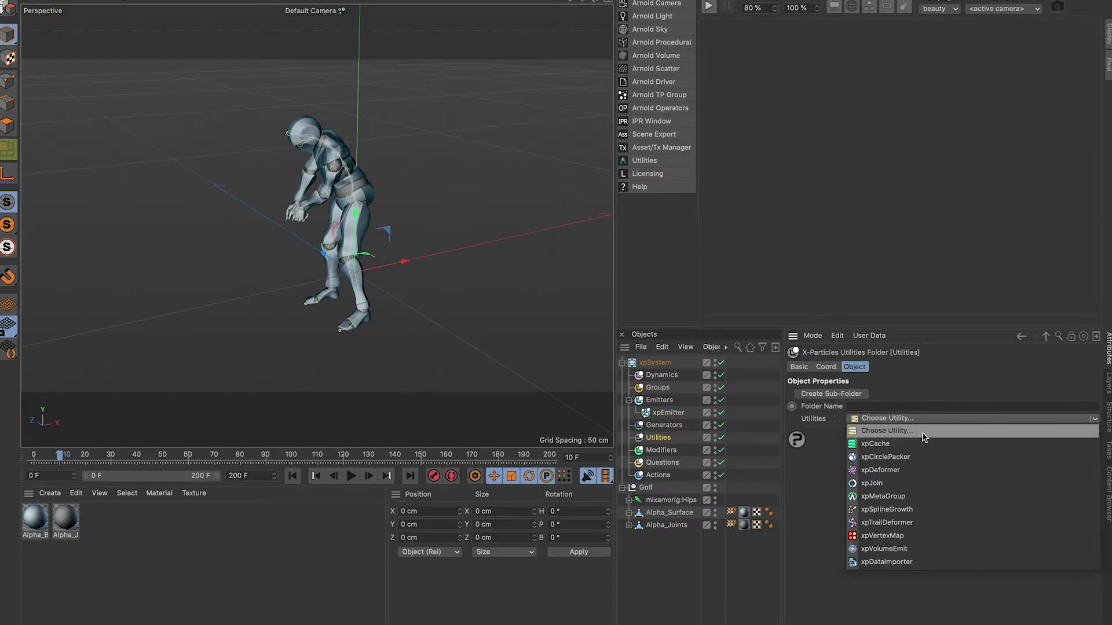
click(939, 542)
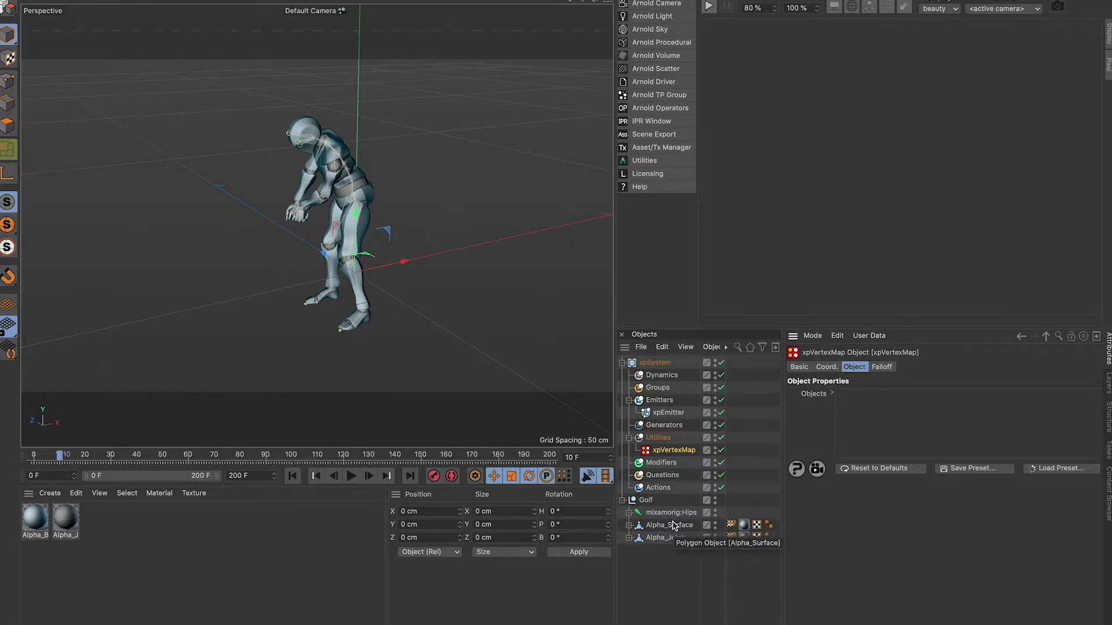
drag(671, 525, 915, 422)
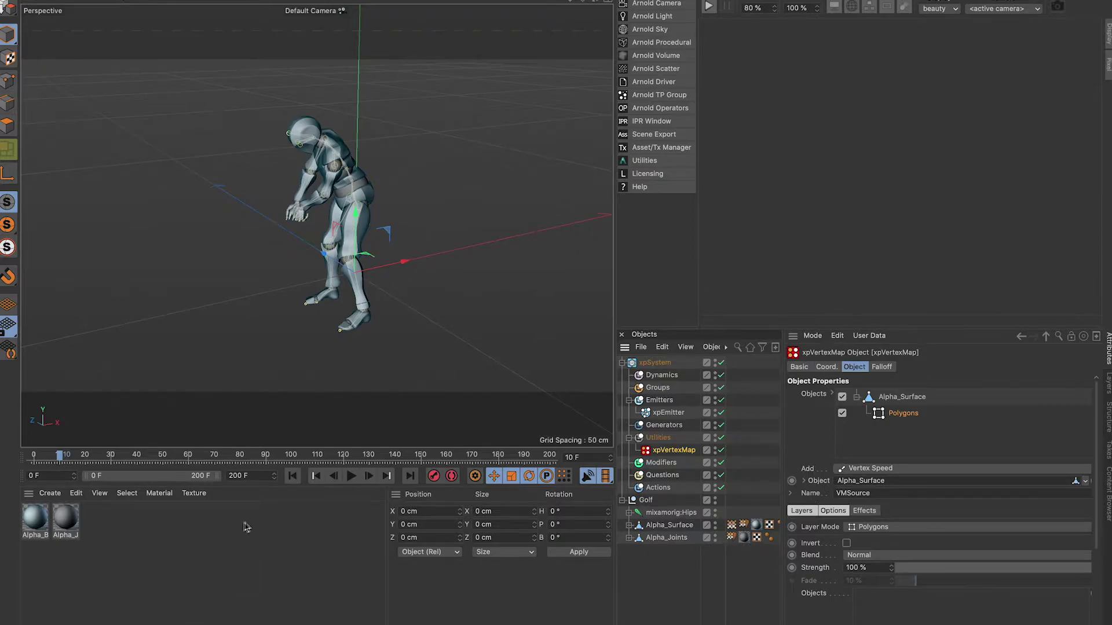
- Play the swing to frame 93 and open the VMSource vertex map on Alpha_Surface
click(292, 476)
click(350, 479)
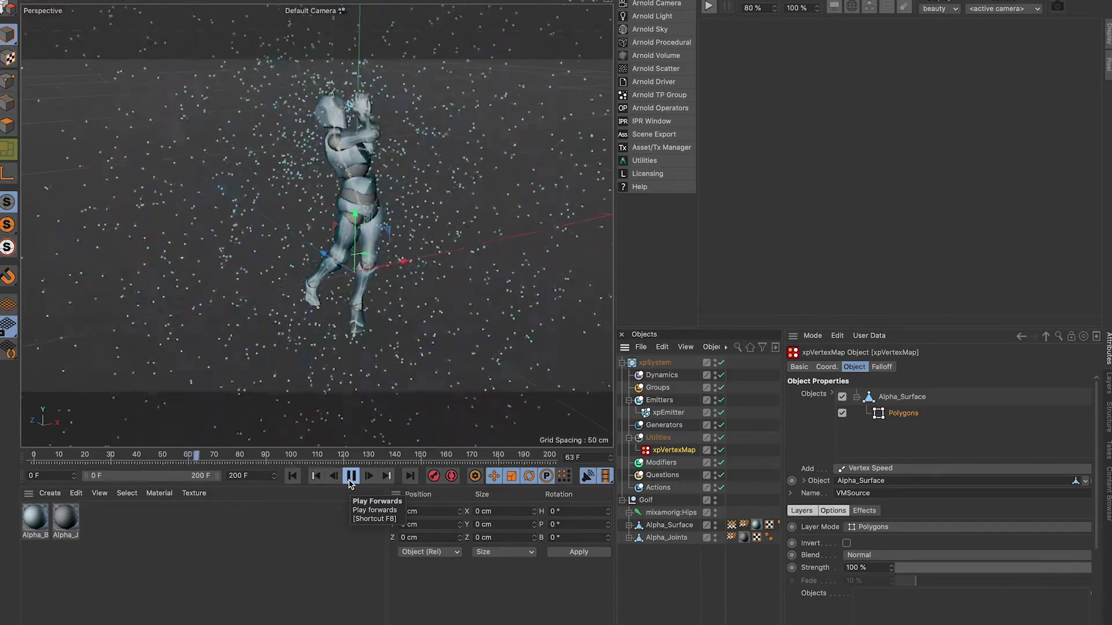
click(351, 477)
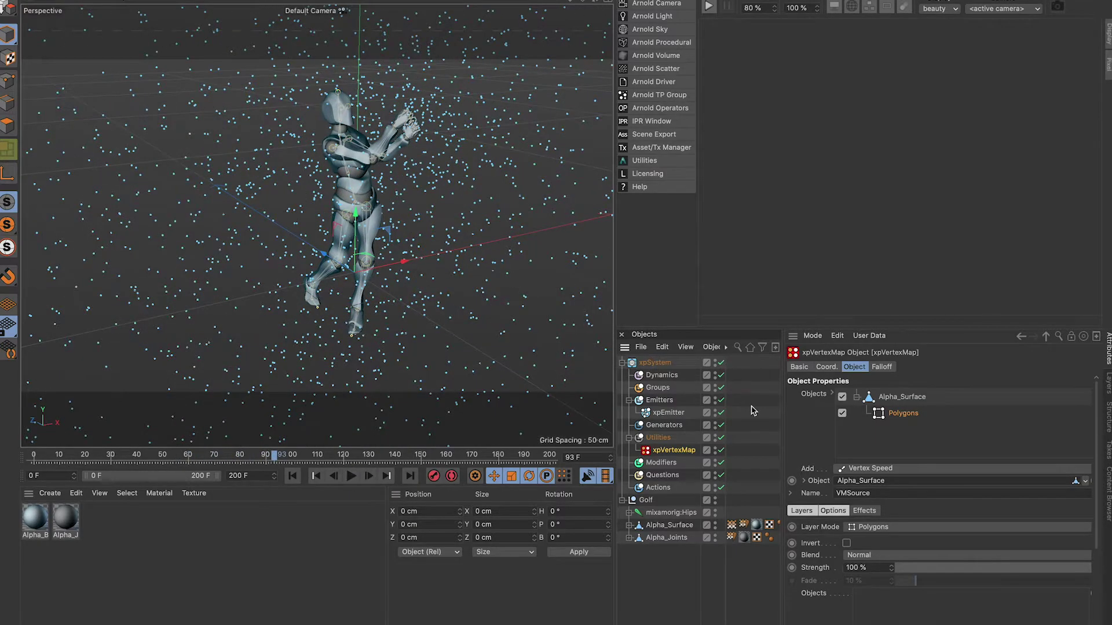
double_click(731, 525)
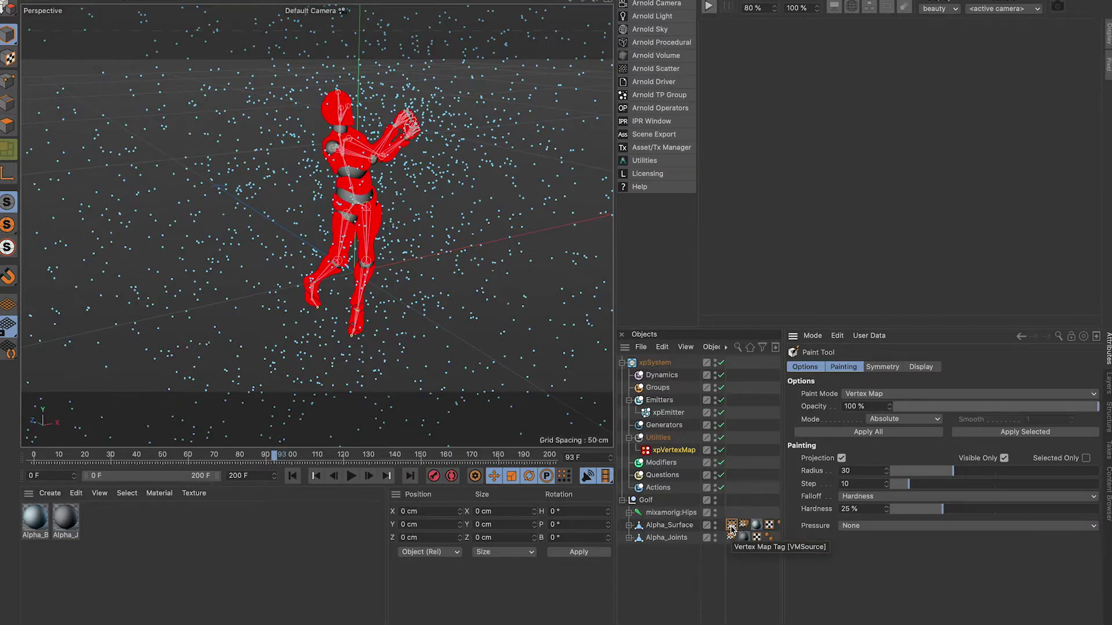
- Replay the swing from the start to mid-swing and bring up the xpVertexMap settings
click(293, 477)
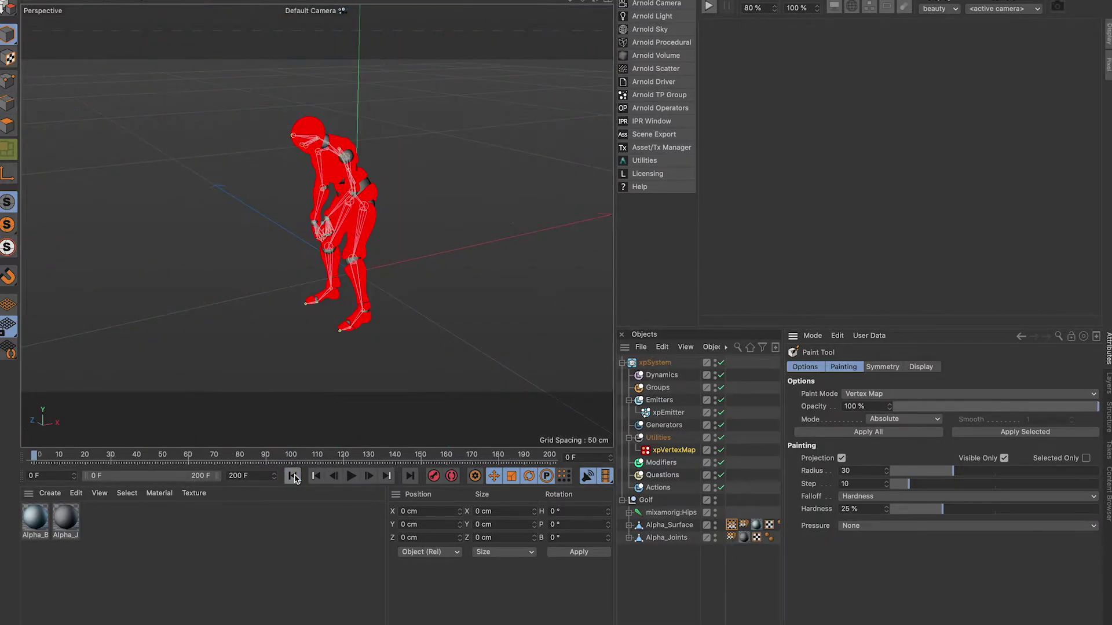
click(351, 477)
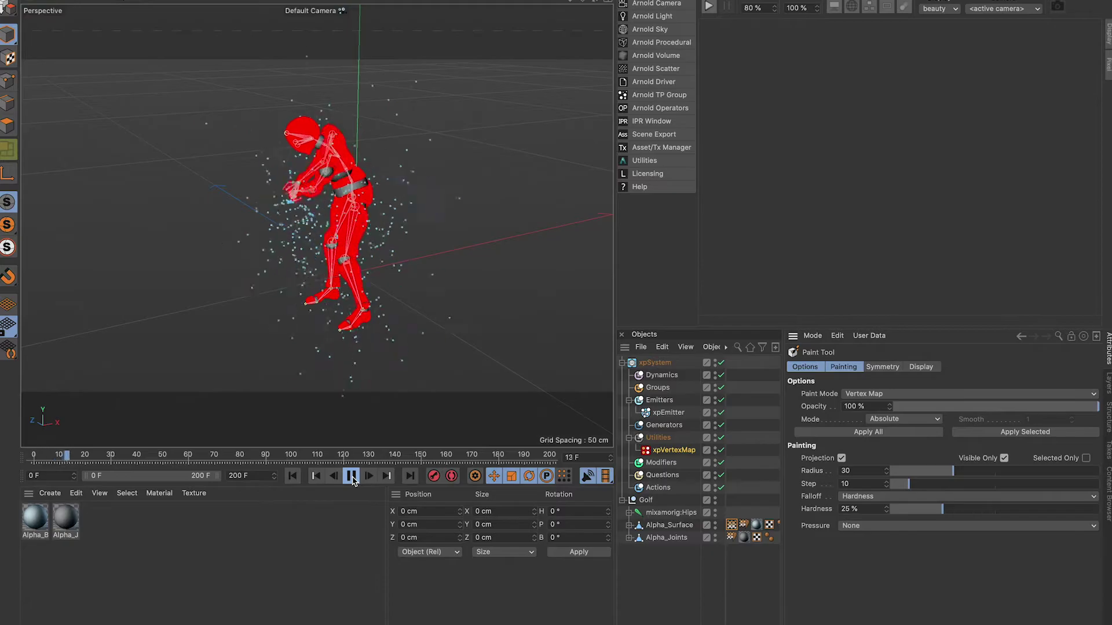
click(352, 476)
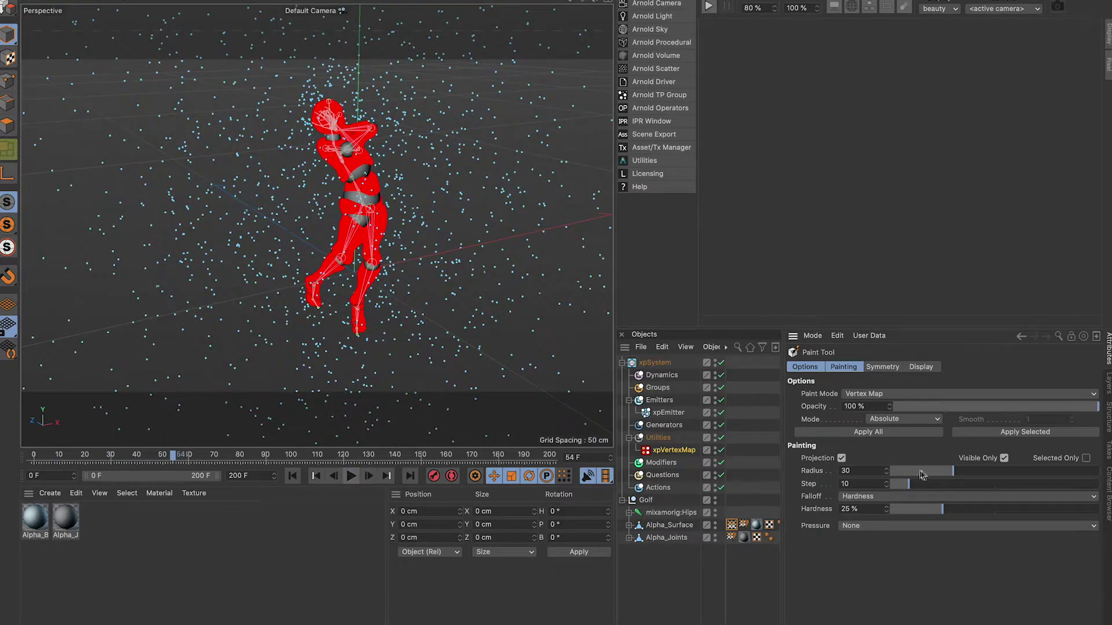
click(676, 451)
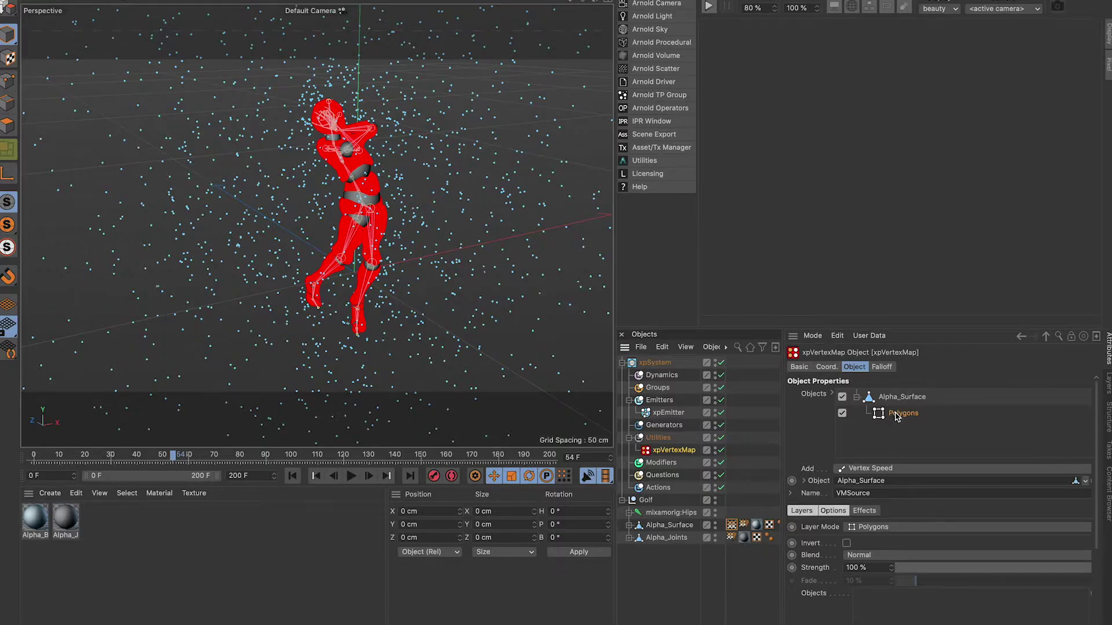
- Add a Vertex Speed layer, disable the Polygons layer, keep Normal blend, and preview the swing
click(870, 469)
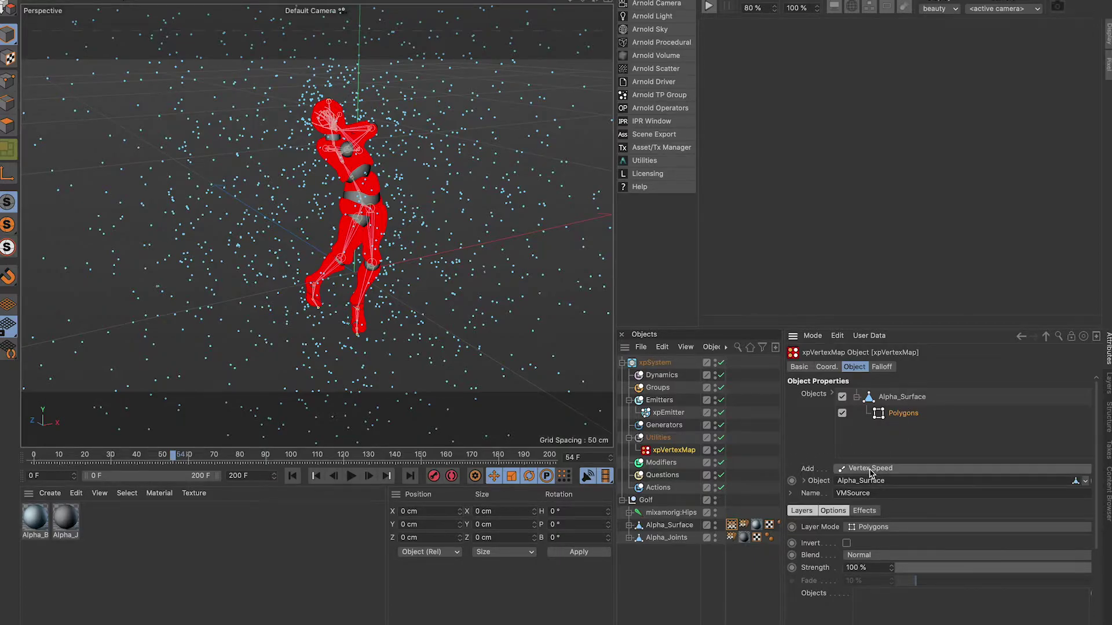
click(870, 469)
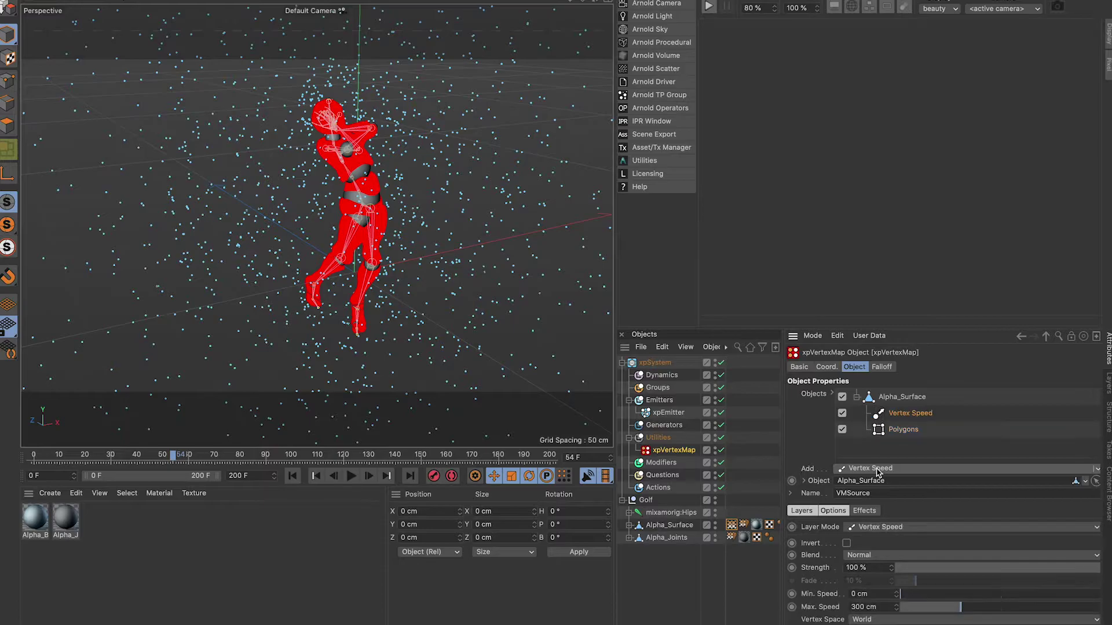
click(843, 430)
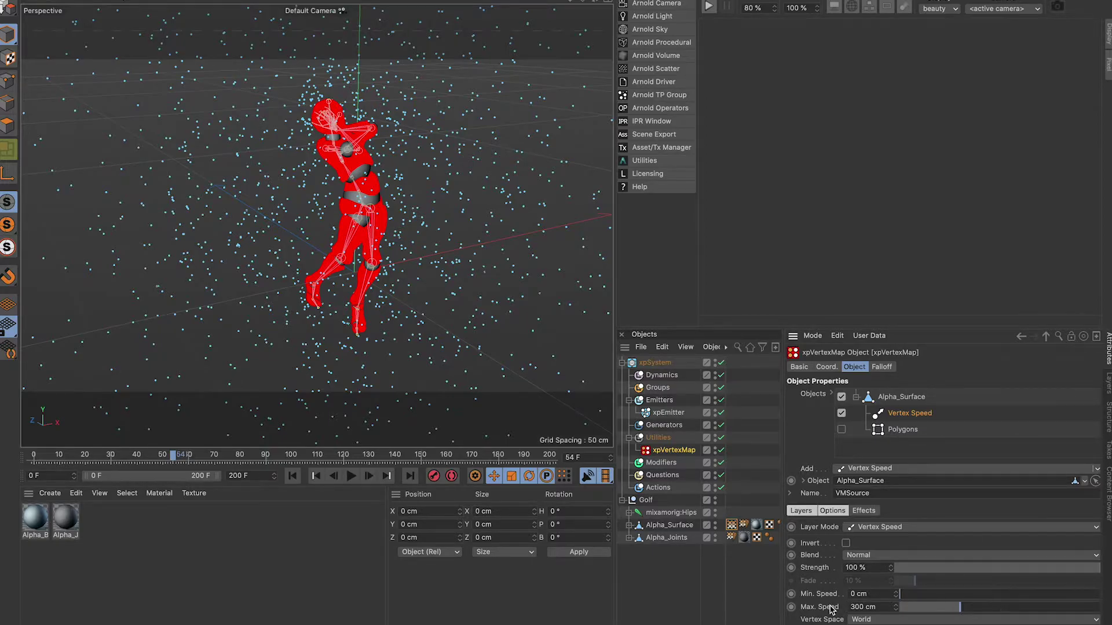
click(882, 555)
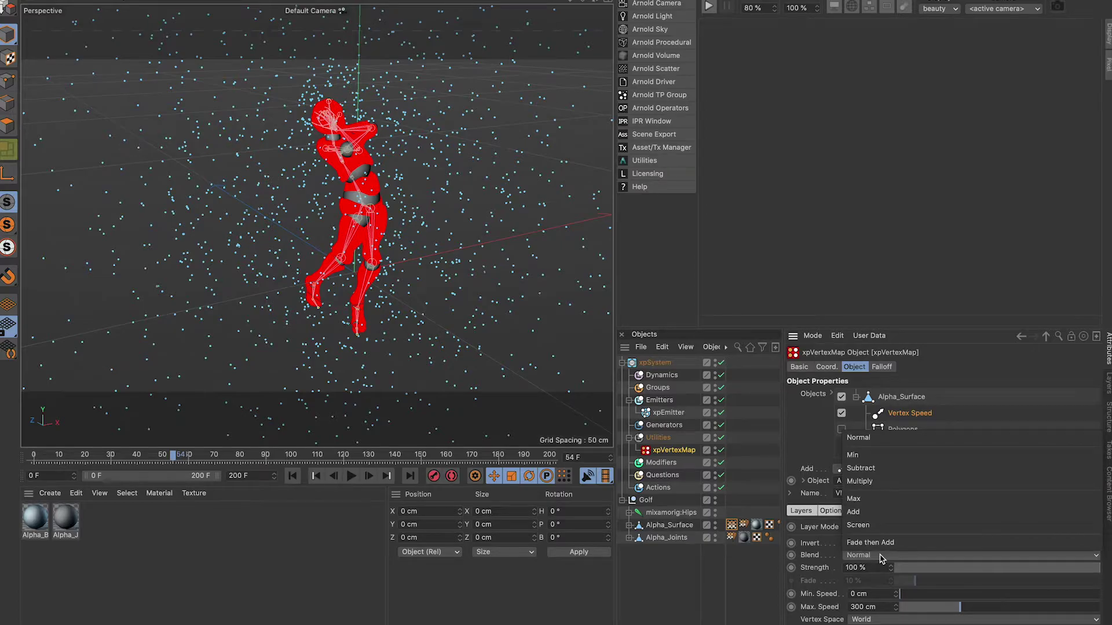
click(881, 558)
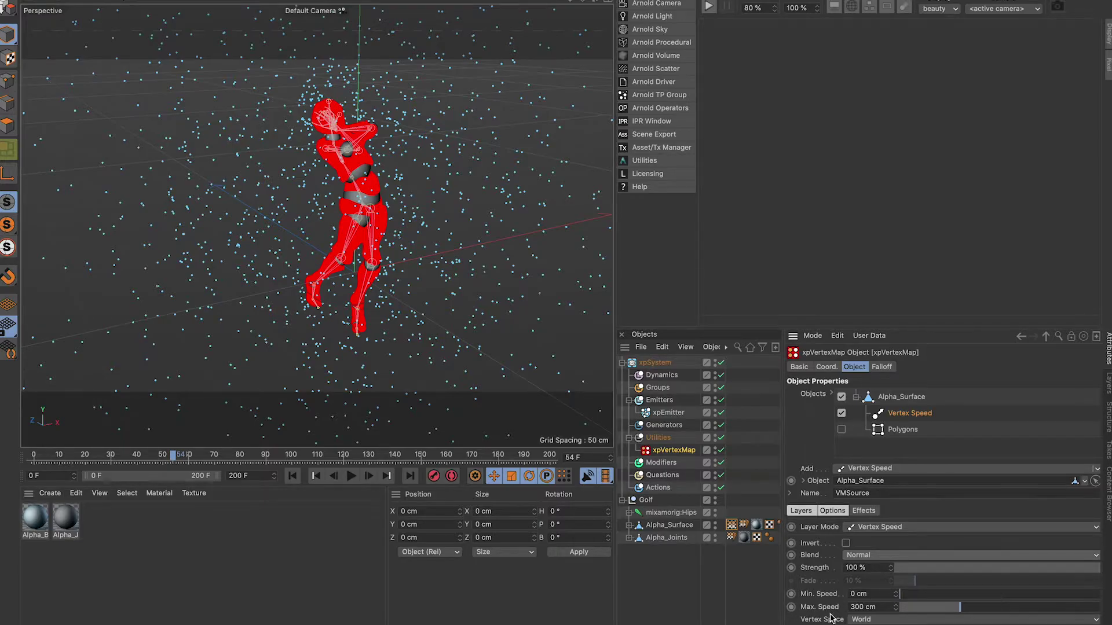
click(351, 476)
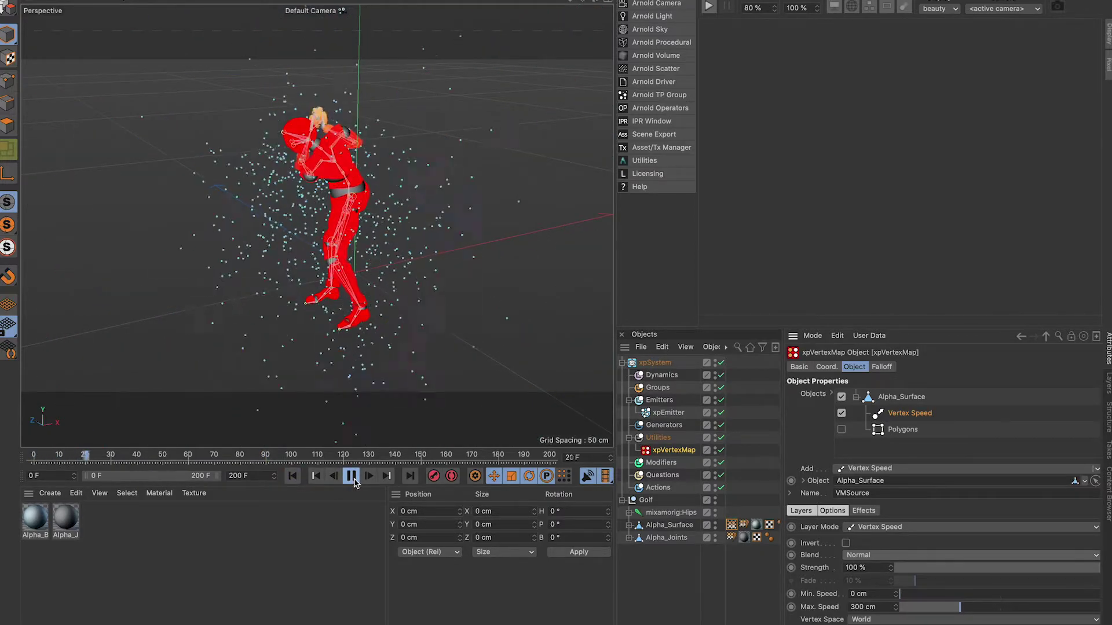
- Preview the particles, then set Min. Speed to about 350 cm and Max. Speed to about 468 cm
click(293, 476)
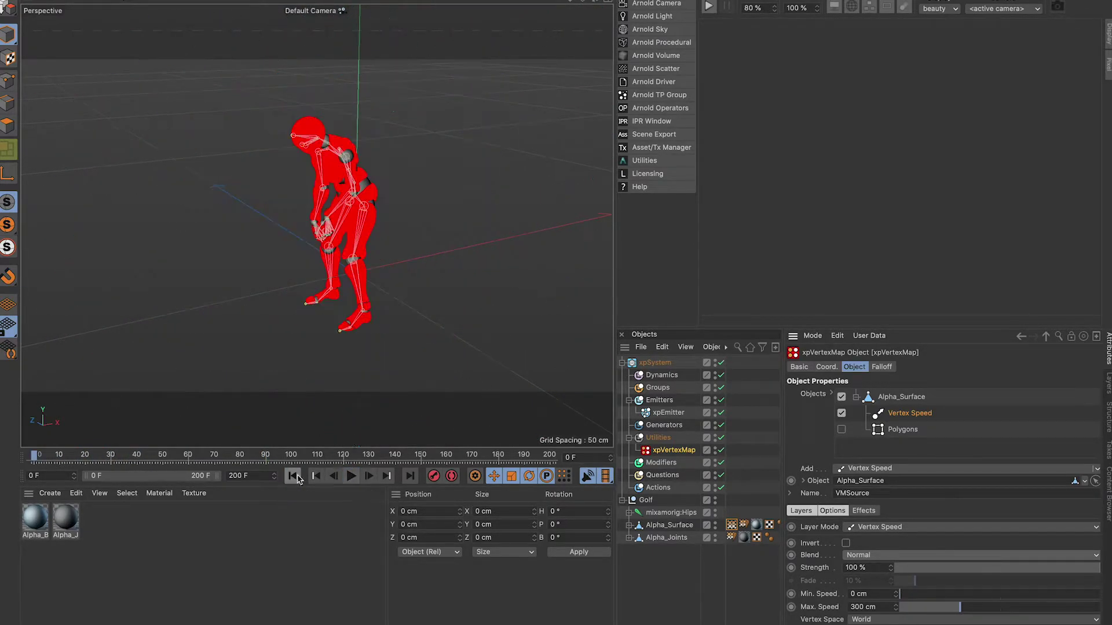
click(352, 476)
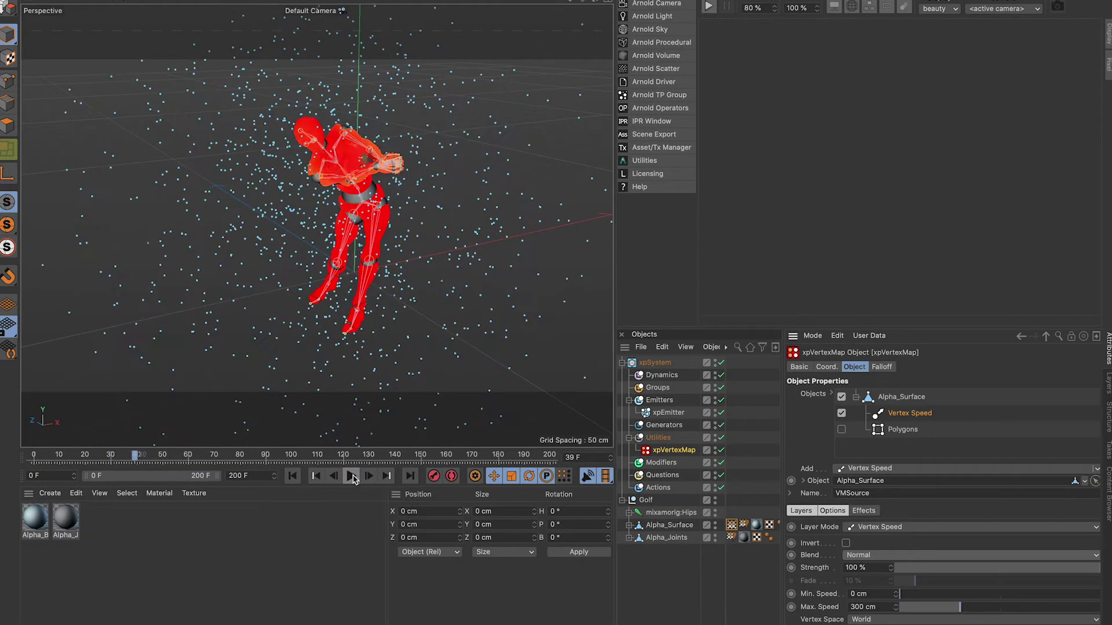
click(351, 476)
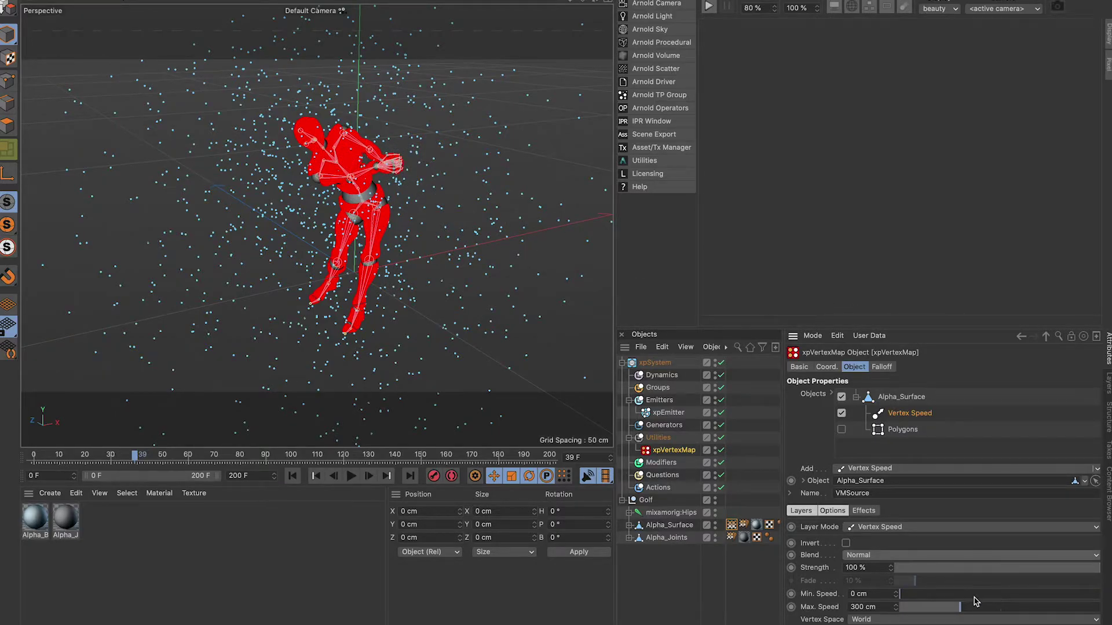
drag(974, 599, 997, 610)
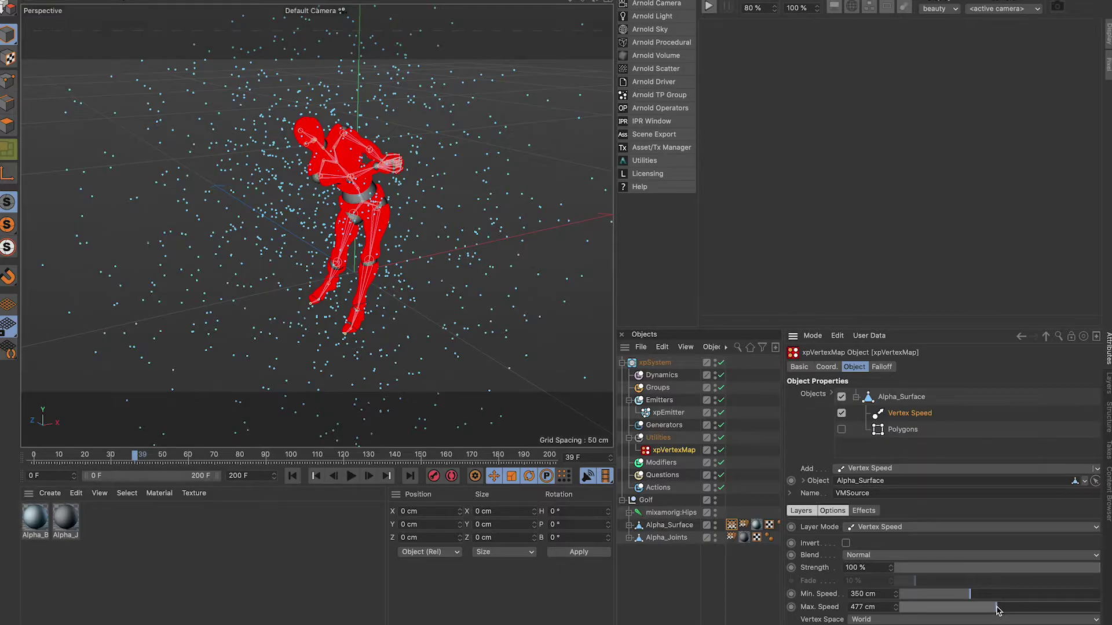
drag(997, 610, 995, 613)
- Replay the swing several times around frame 40, then nudge Min. Speed up to about 369 cm
click(293, 476)
click(351, 476)
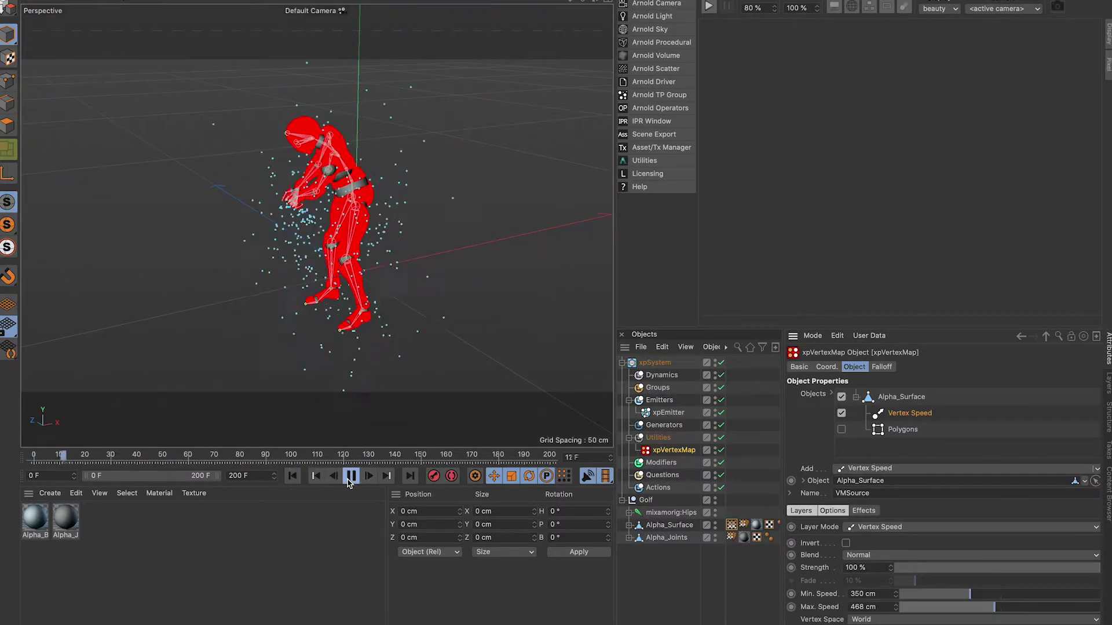
click(351, 476)
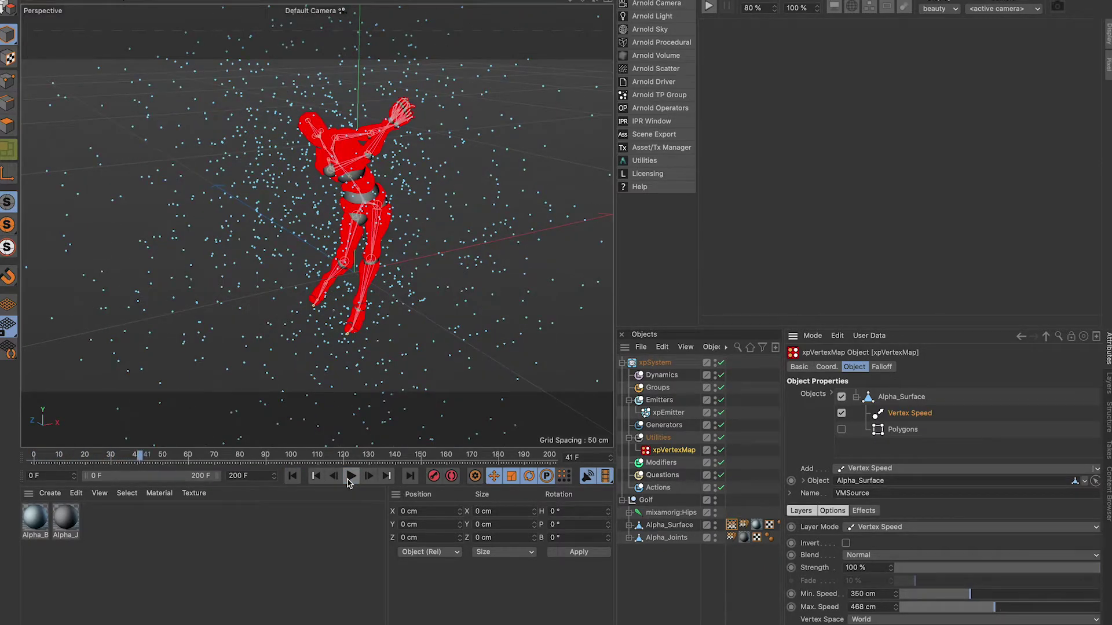
click(293, 475)
click(351, 475)
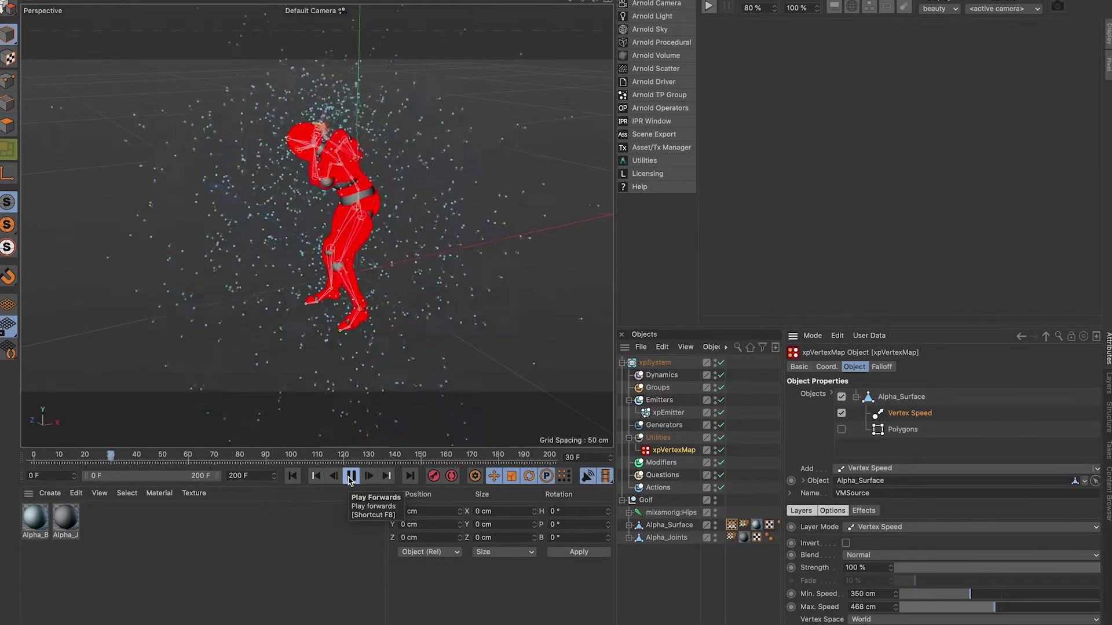
click(350, 476)
click(293, 475)
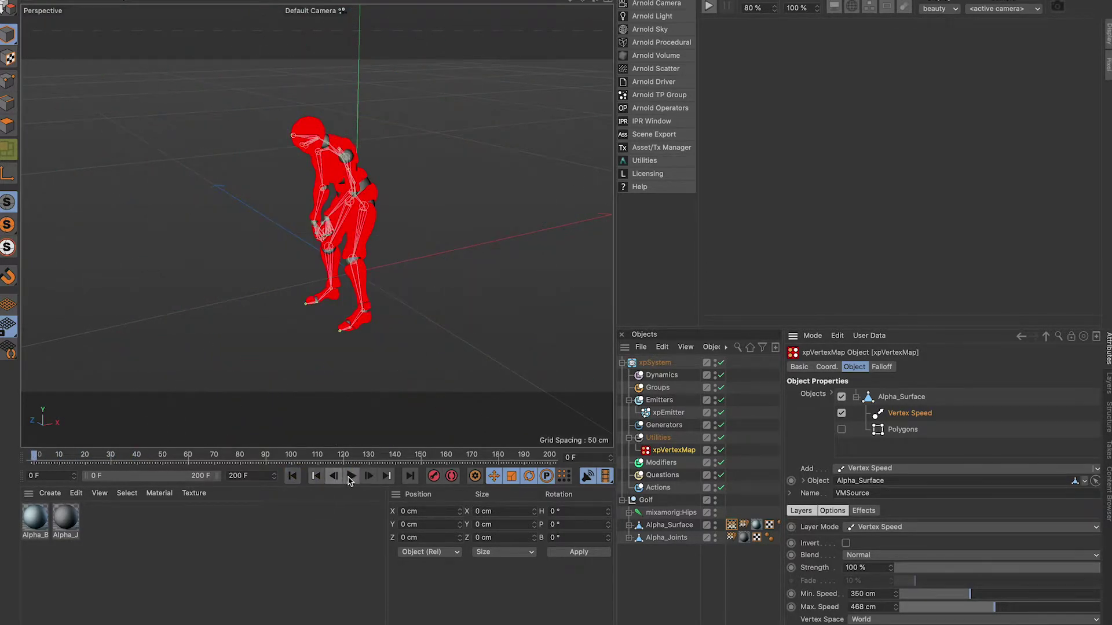
click(351, 475)
click(350, 476)
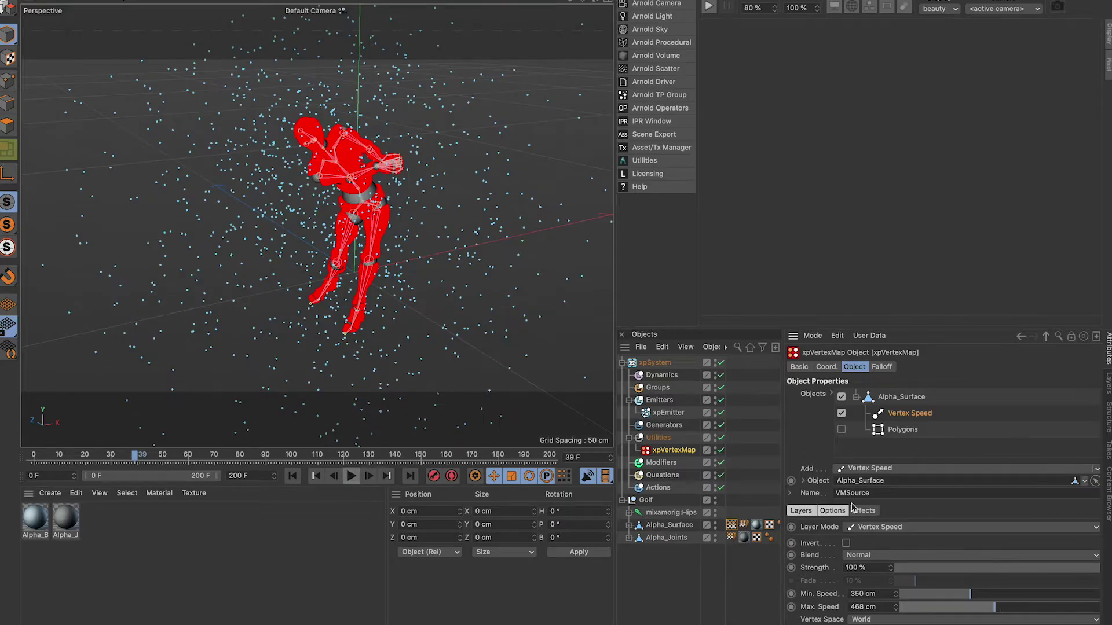
drag(980, 595, 1003, 609)
click(755, 605)
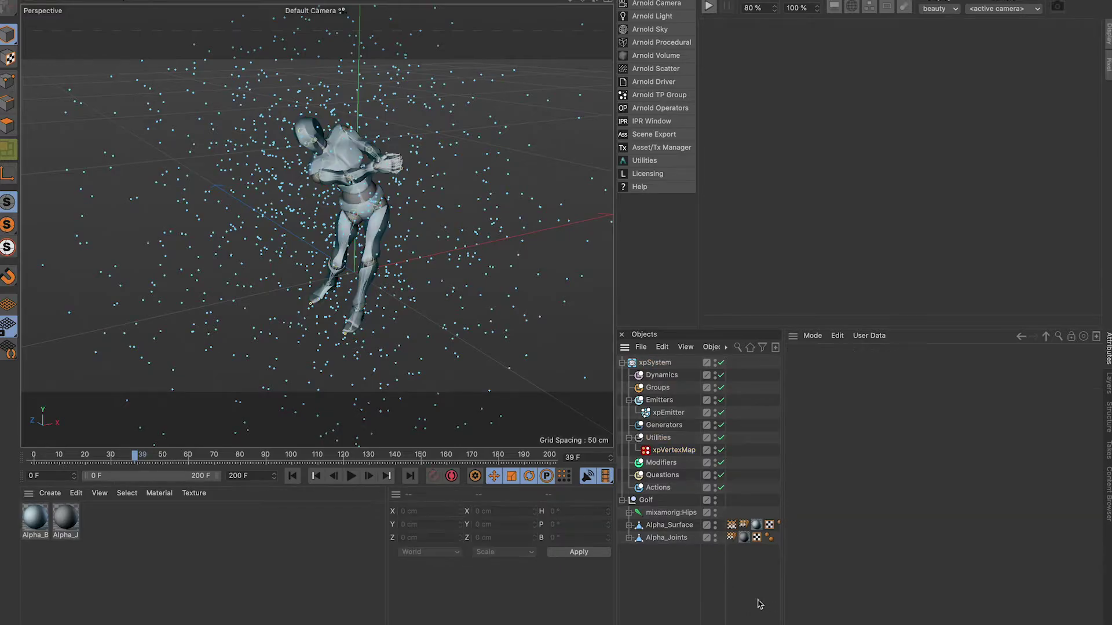
- Drag Alpha_Surface's VMSource tag into the xpEmitter's Selection field and preview the emission
click(731, 525)
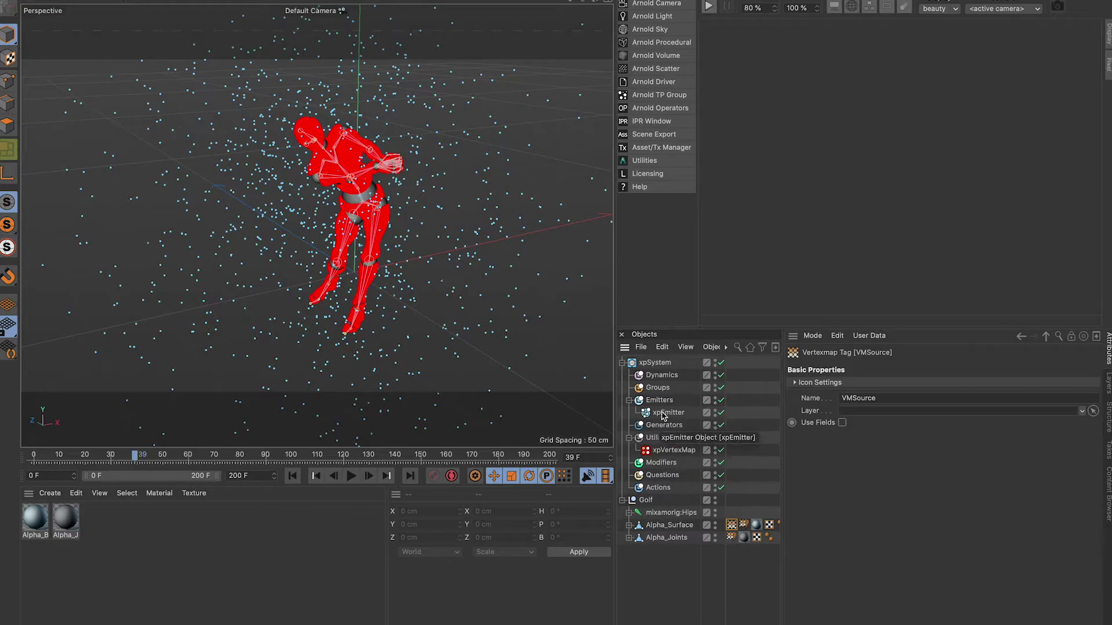
click(669, 404)
click(672, 413)
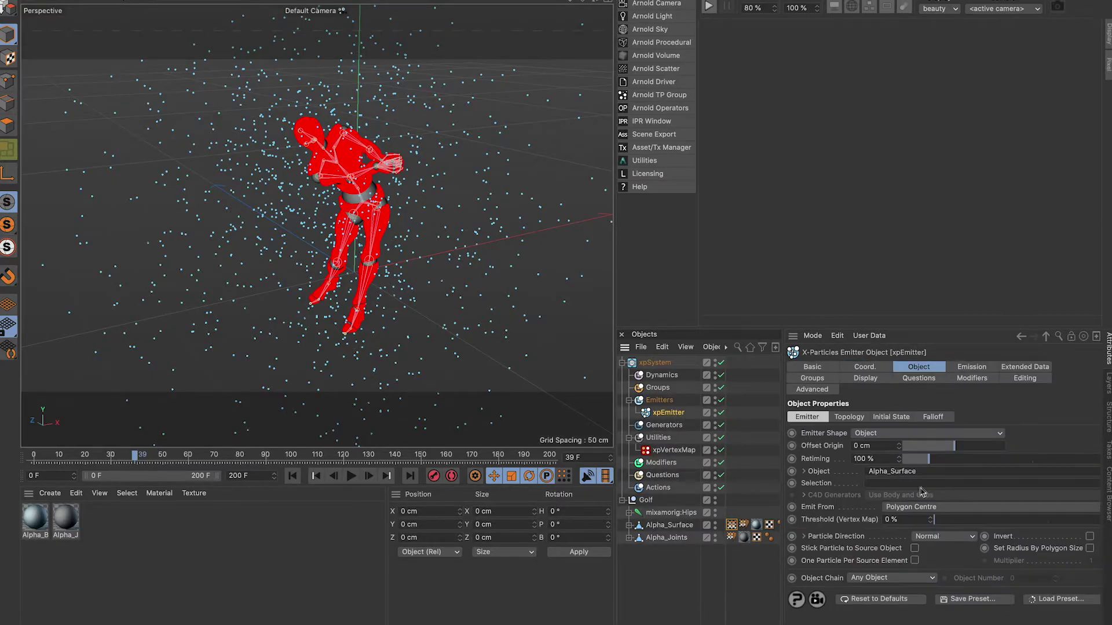
drag(732, 532, 888, 484)
click(293, 475)
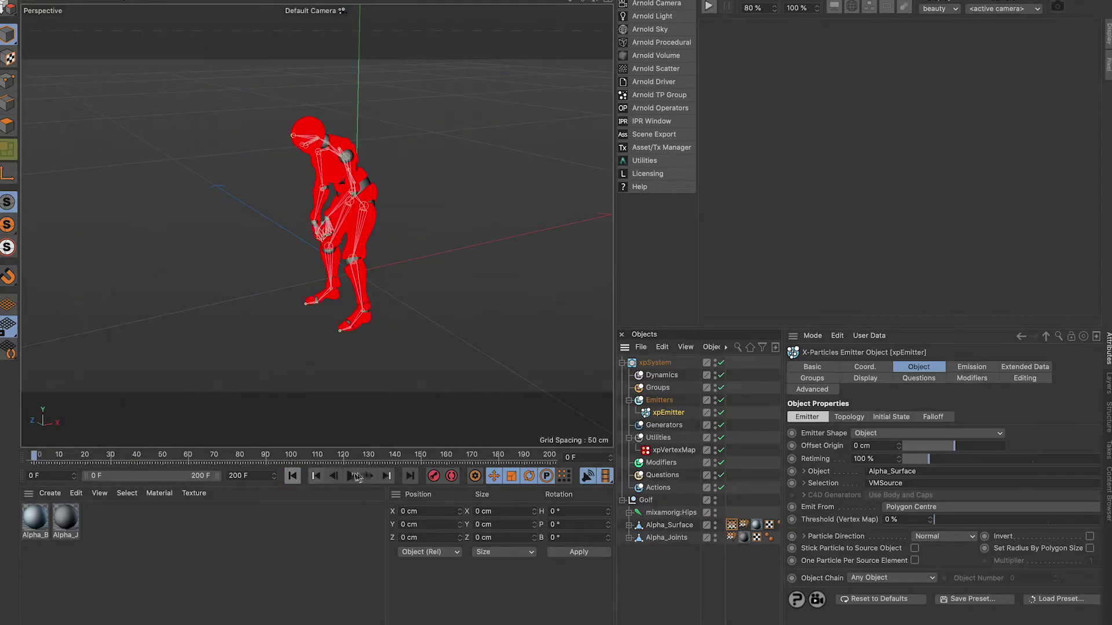
click(351, 476)
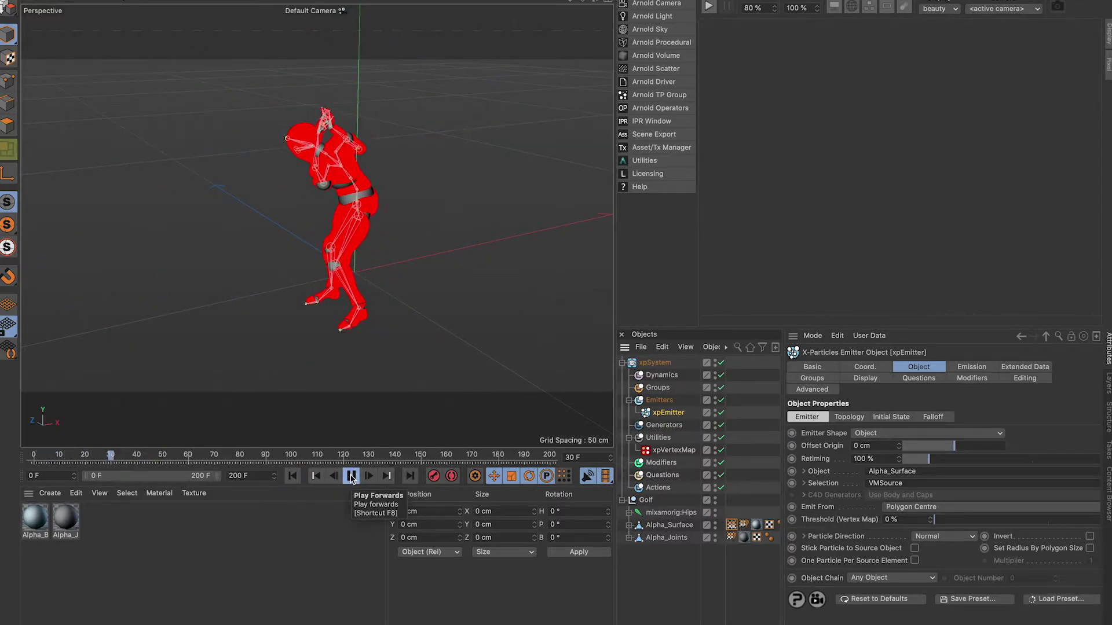
click(352, 476)
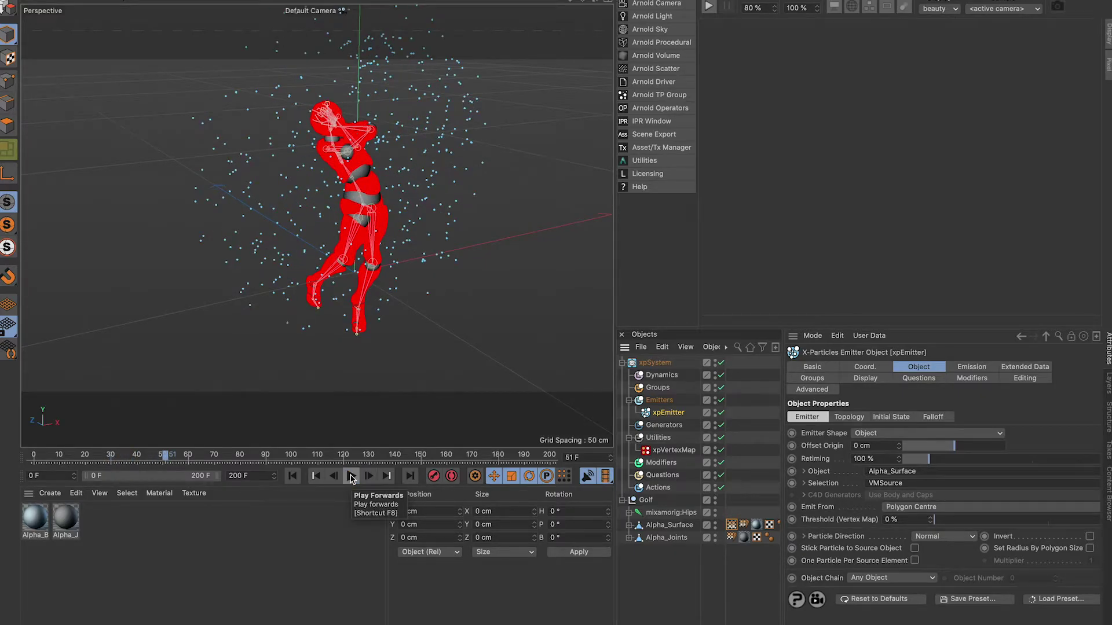
- Collapse the Golf group, deselect everything, and replay the swing to inspect the emission
click(622, 501)
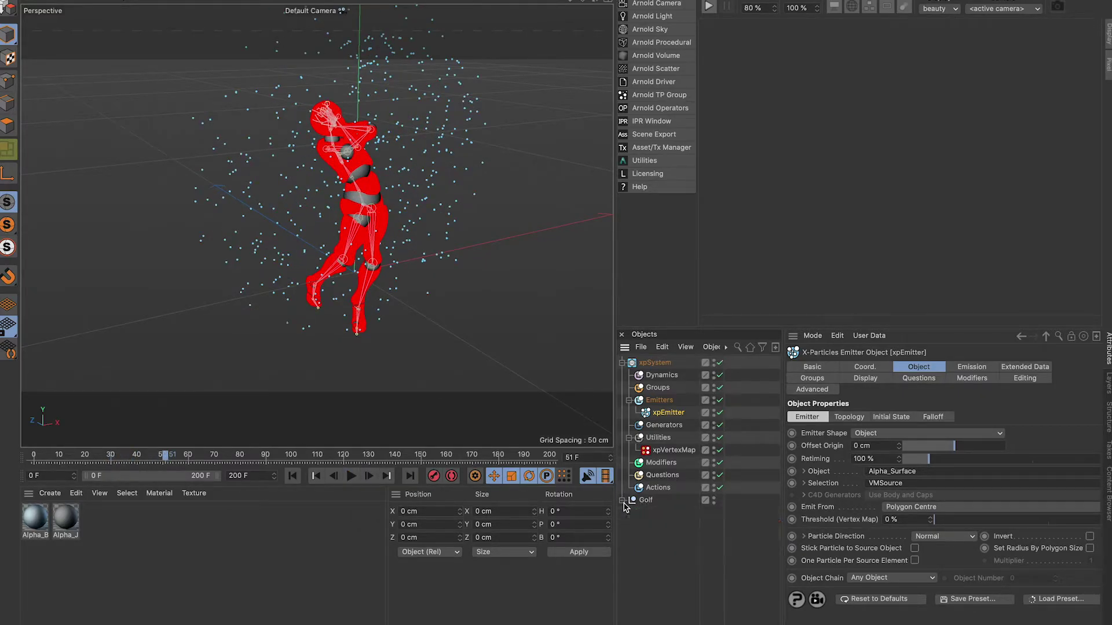
click(669, 544)
click(292, 476)
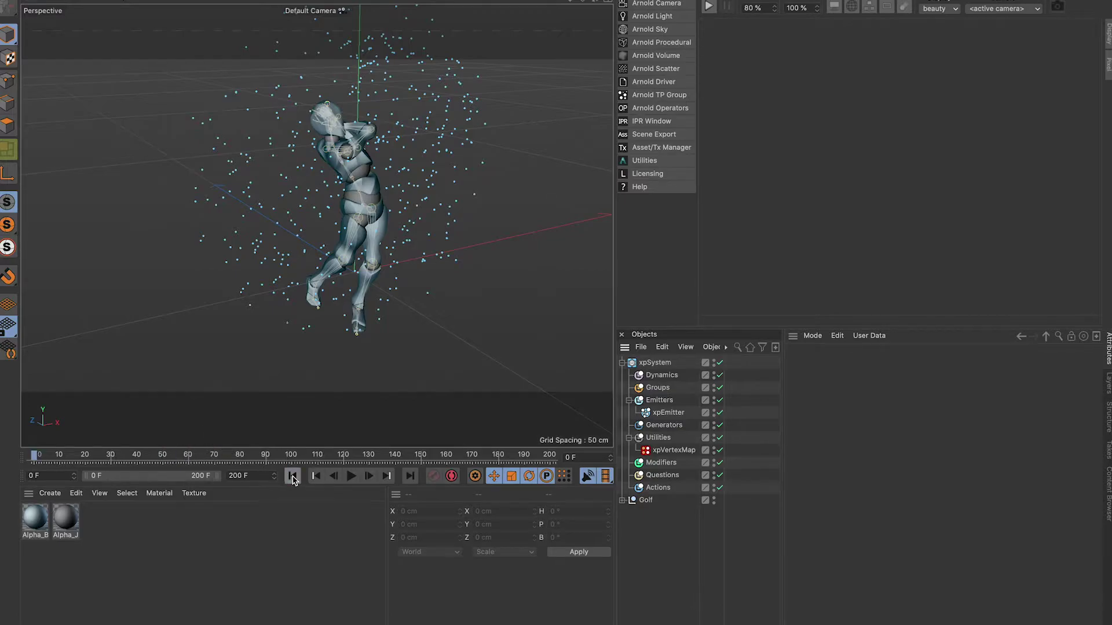
click(352, 476)
click(351, 476)
- Add xpDrag to the Modifiers folder with Mercury density and Human (Upright) coefficient, then preview
click(661, 463)
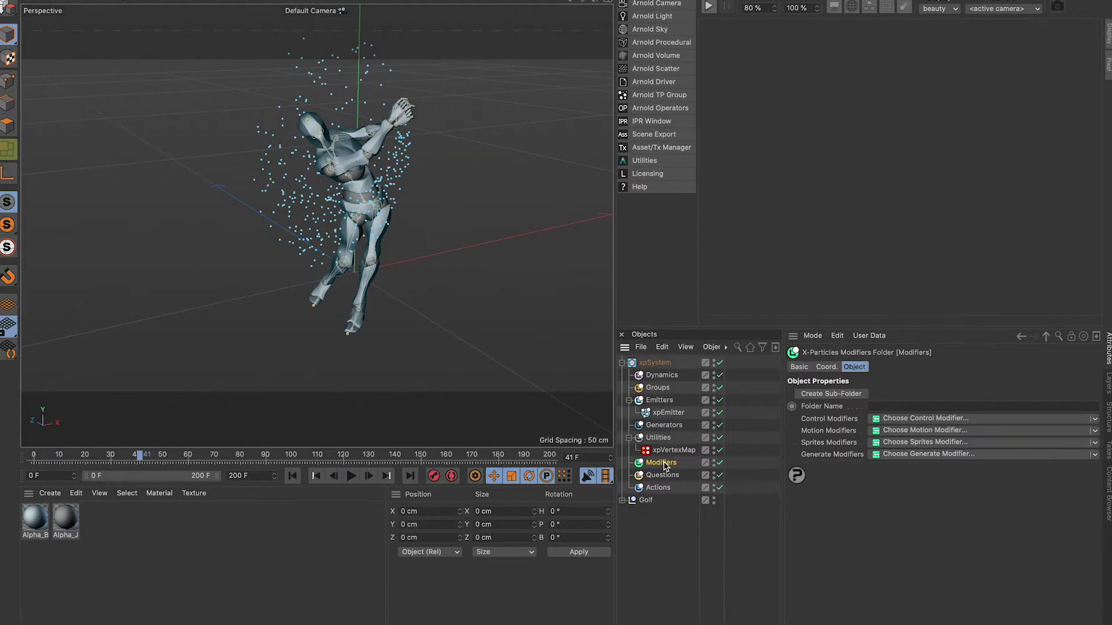
click(913, 432)
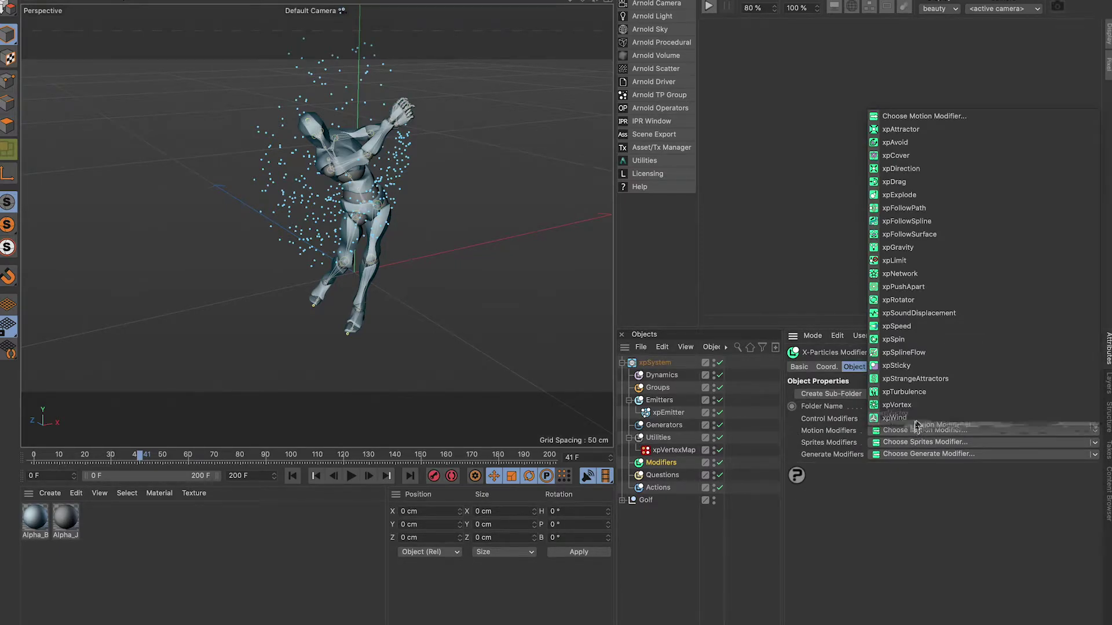
click(1035, 192)
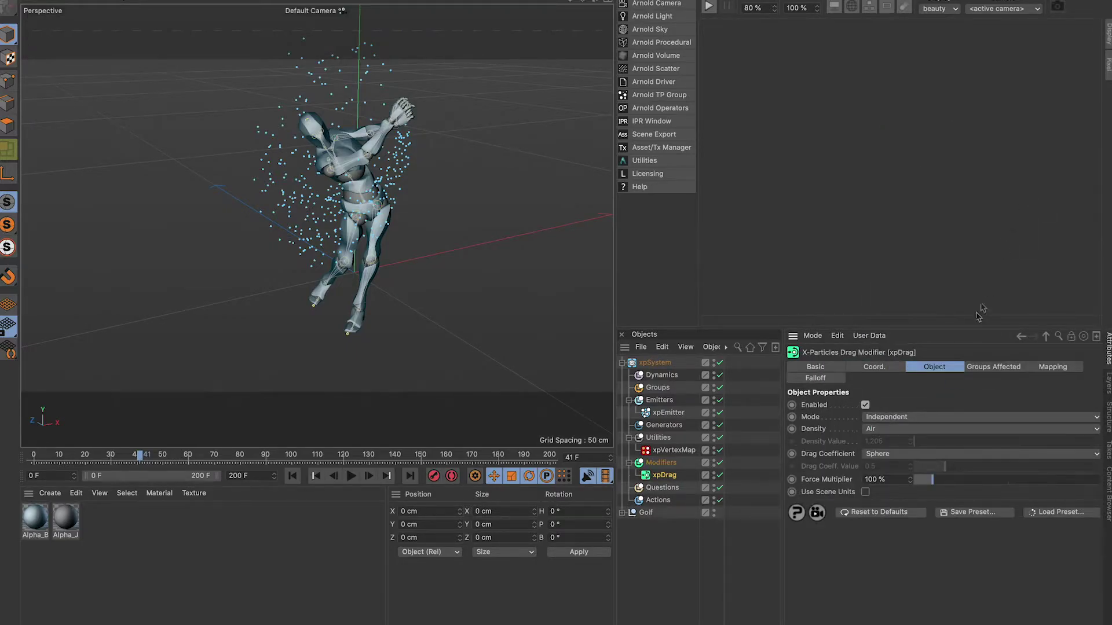
click(897, 430)
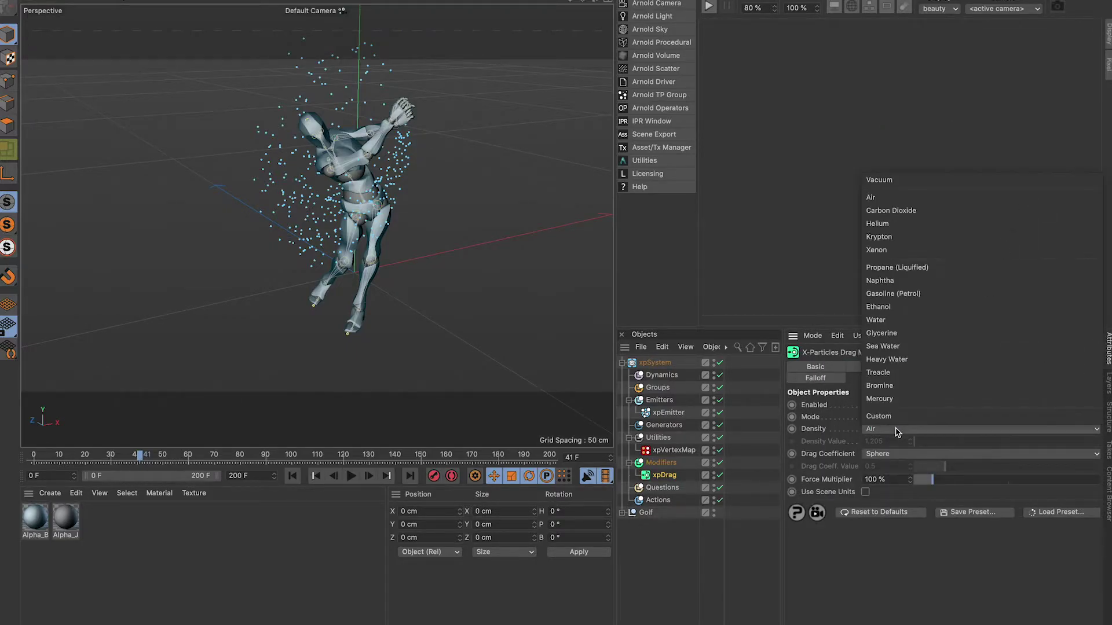
click(920, 399)
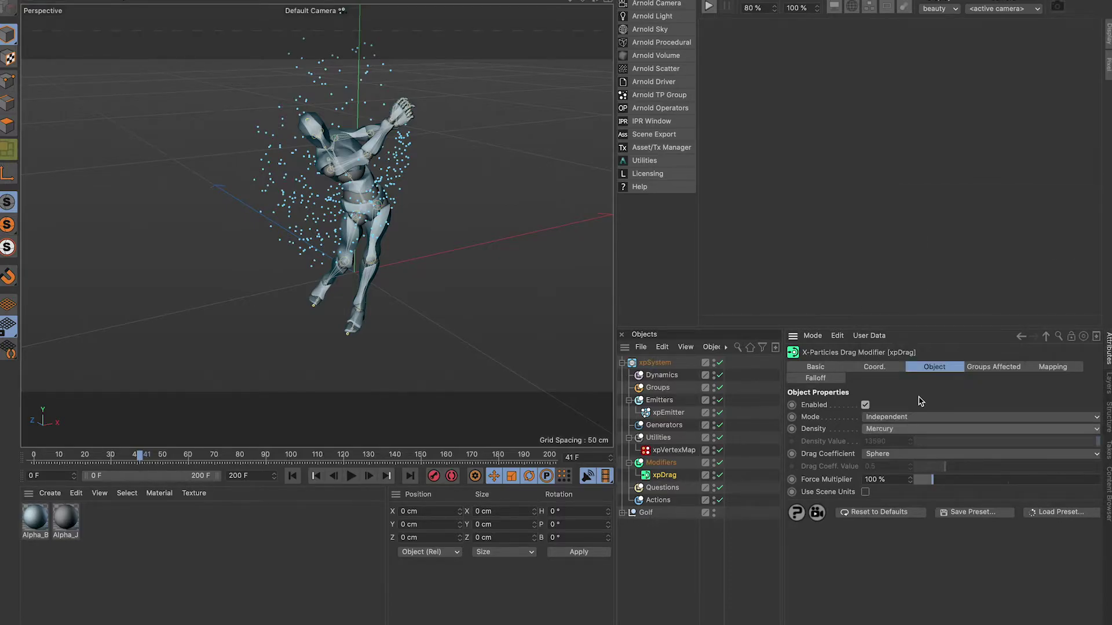
click(906, 457)
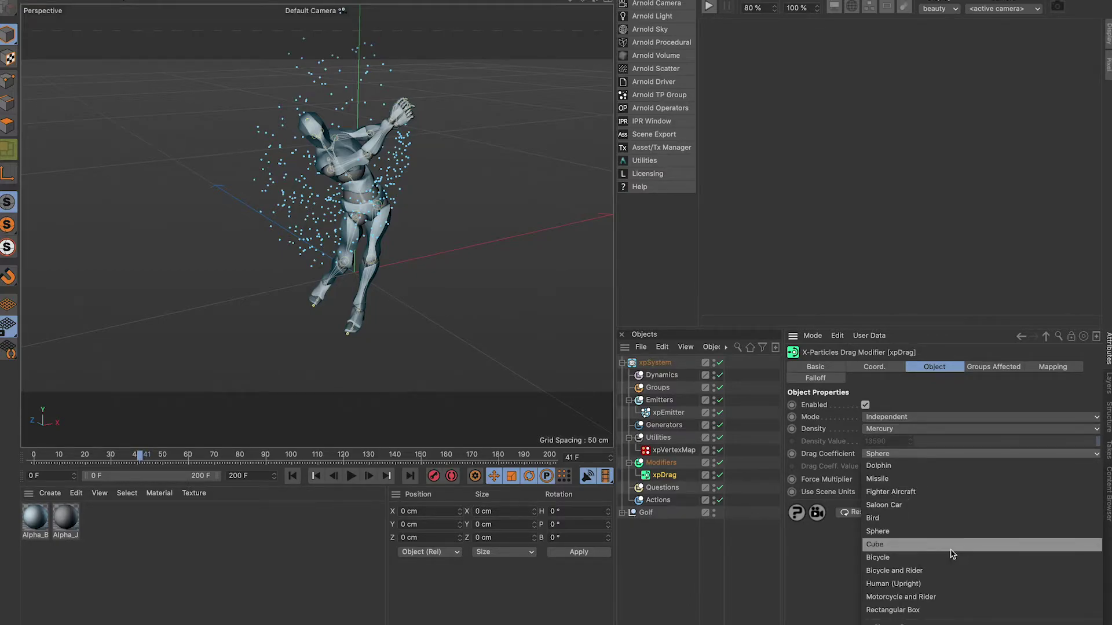
click(982, 581)
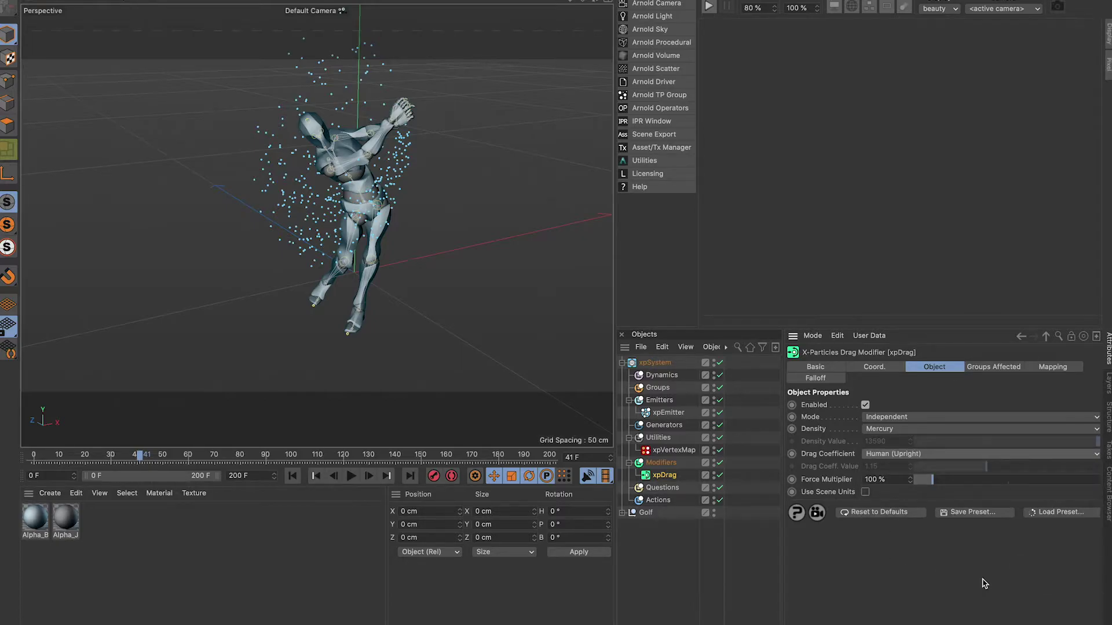
click(293, 476)
click(352, 479)
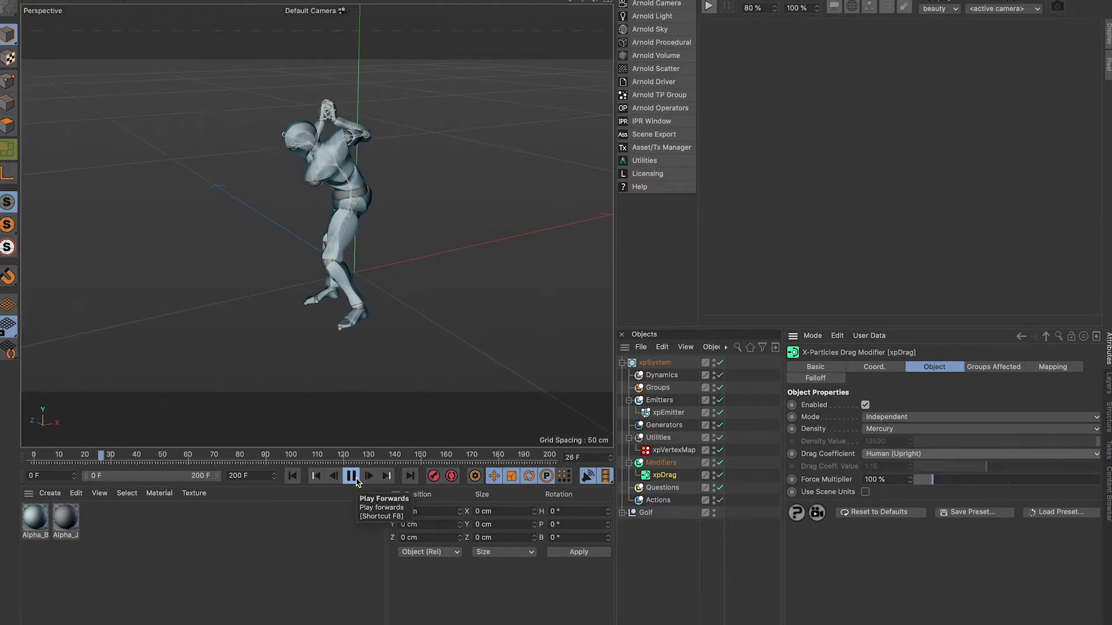
click(352, 476)
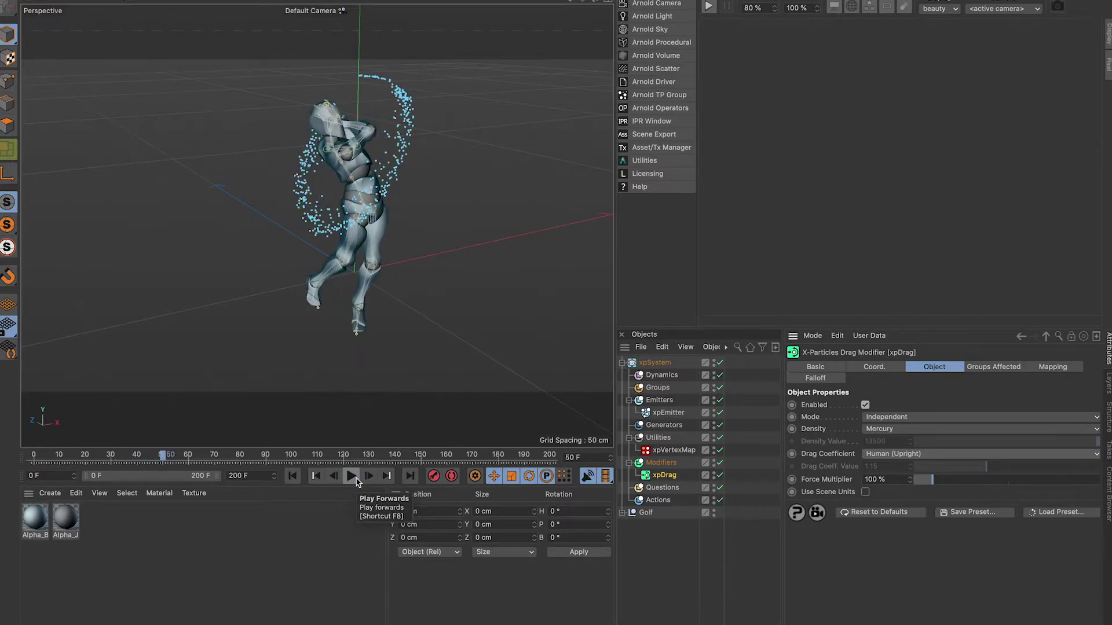
- Add an xpScale modifier that changes Particle Radius using the Scale by Speed operation
click(662, 463)
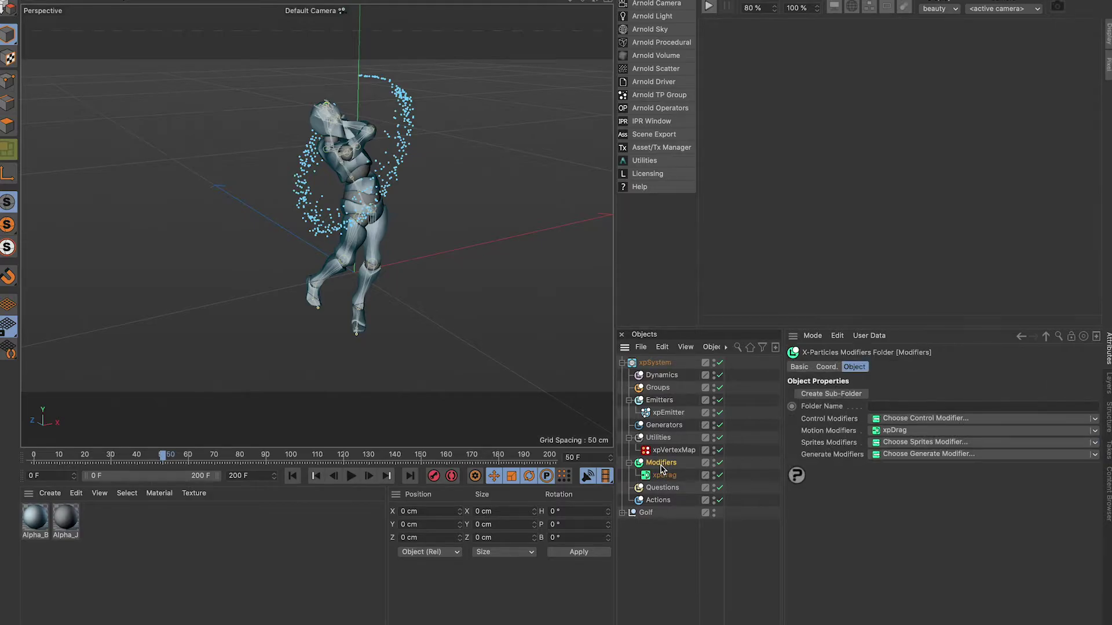
click(938, 419)
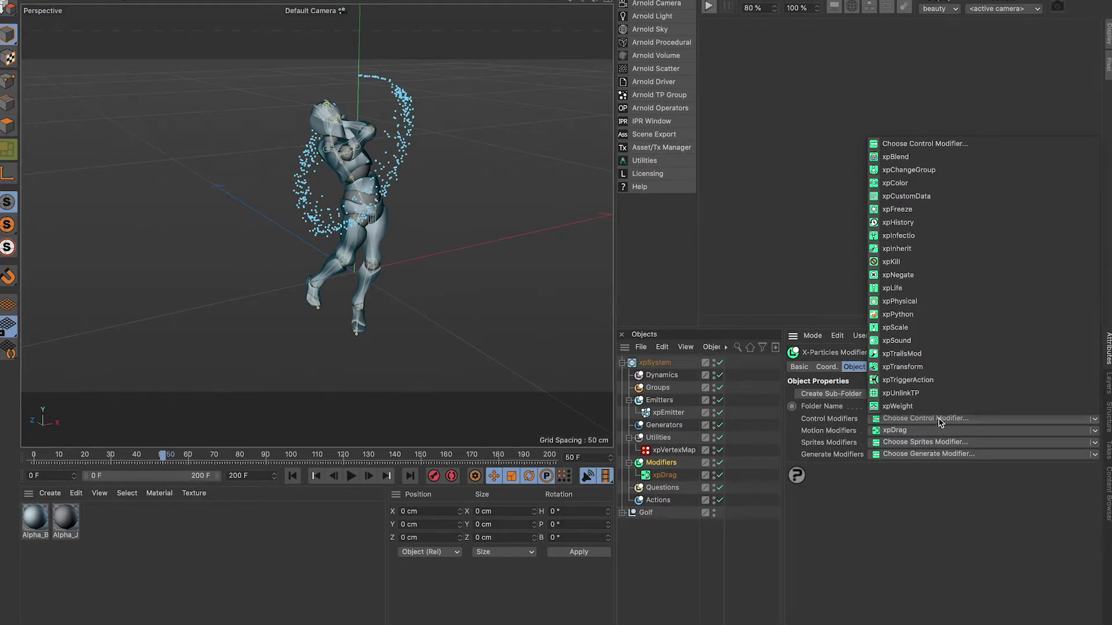
click(941, 329)
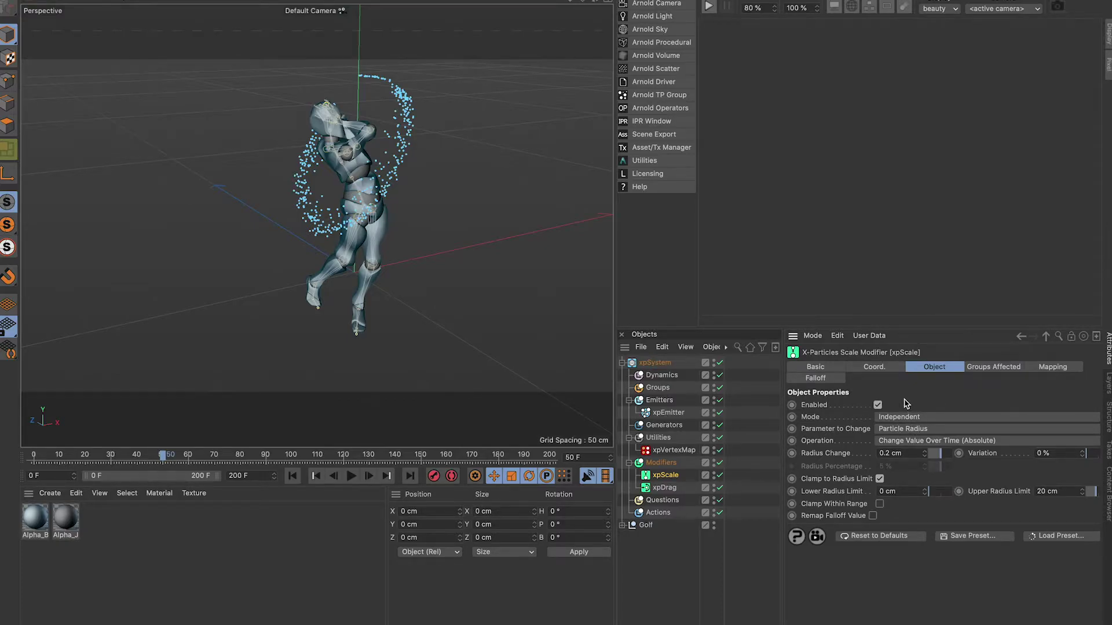
click(908, 429)
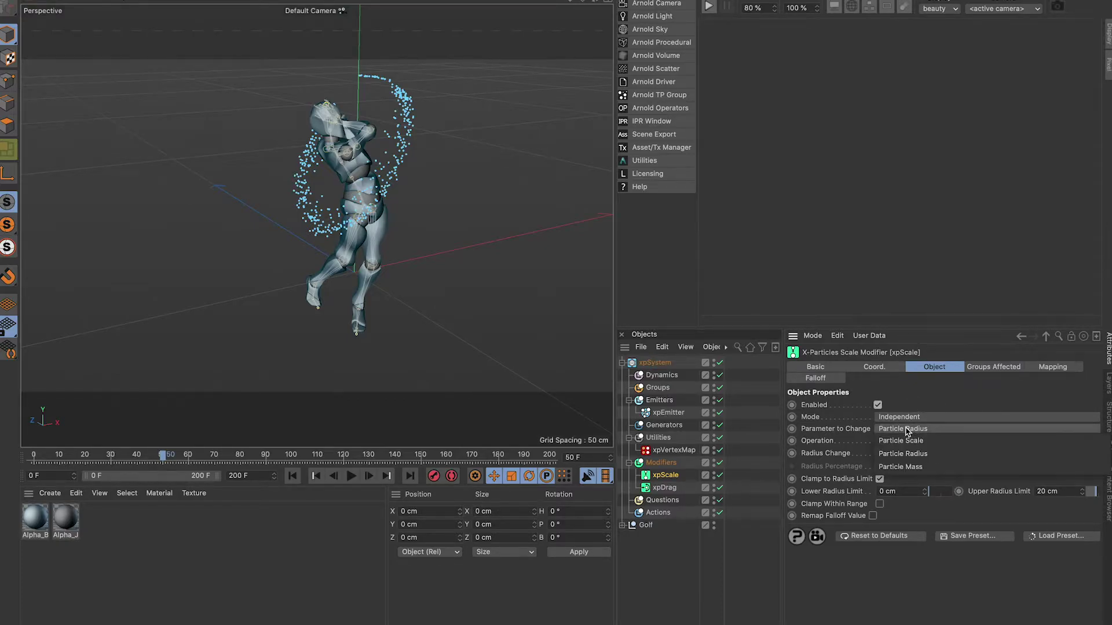
click(901, 456)
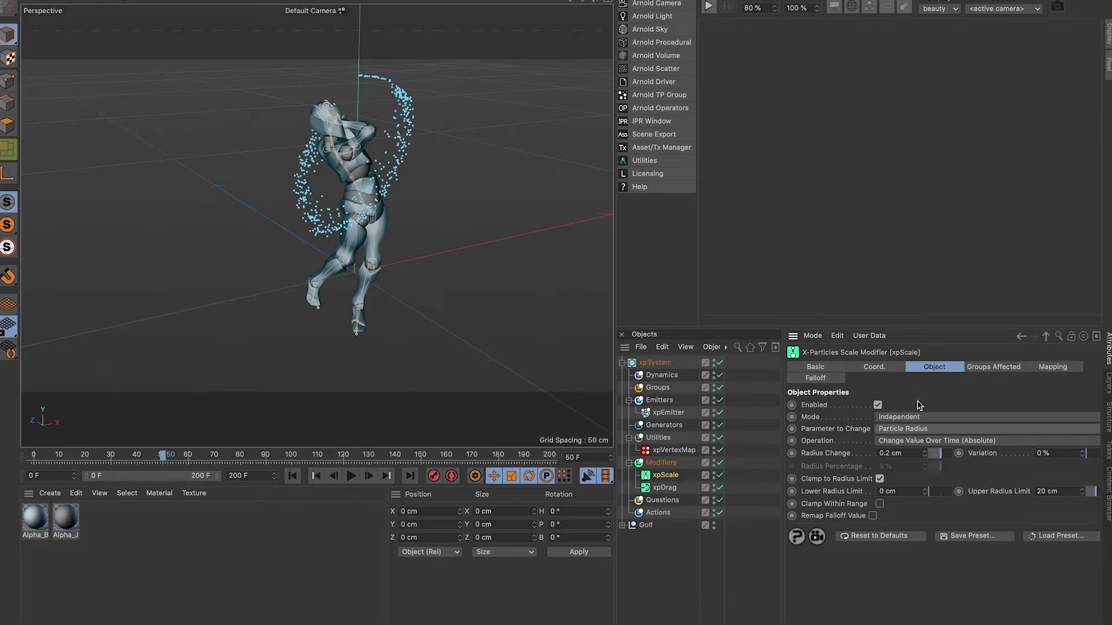
click(917, 441)
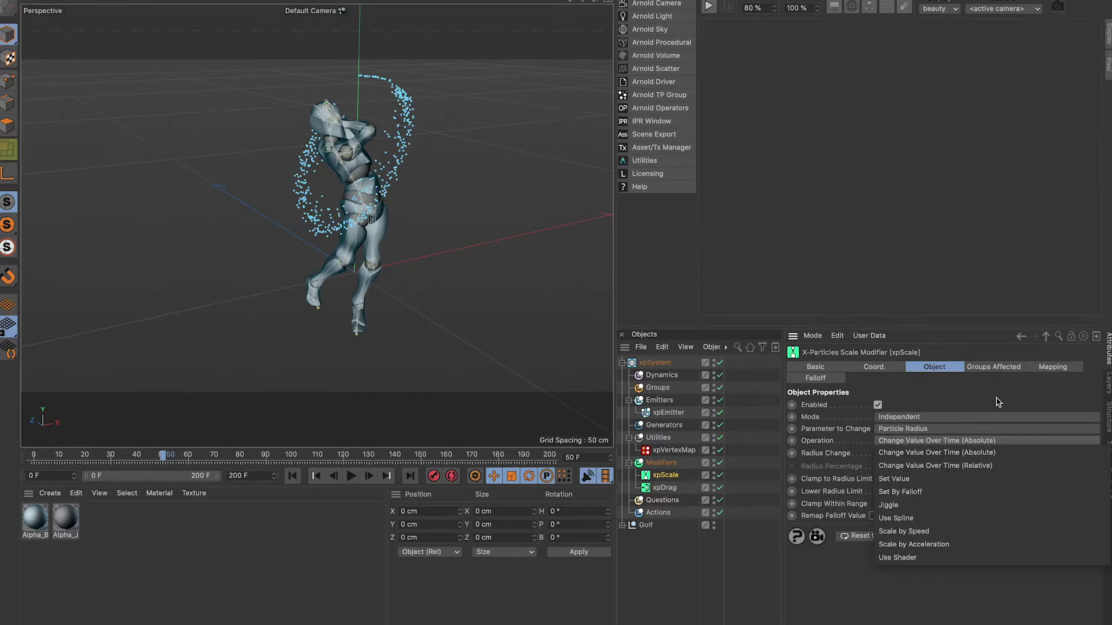
click(992, 531)
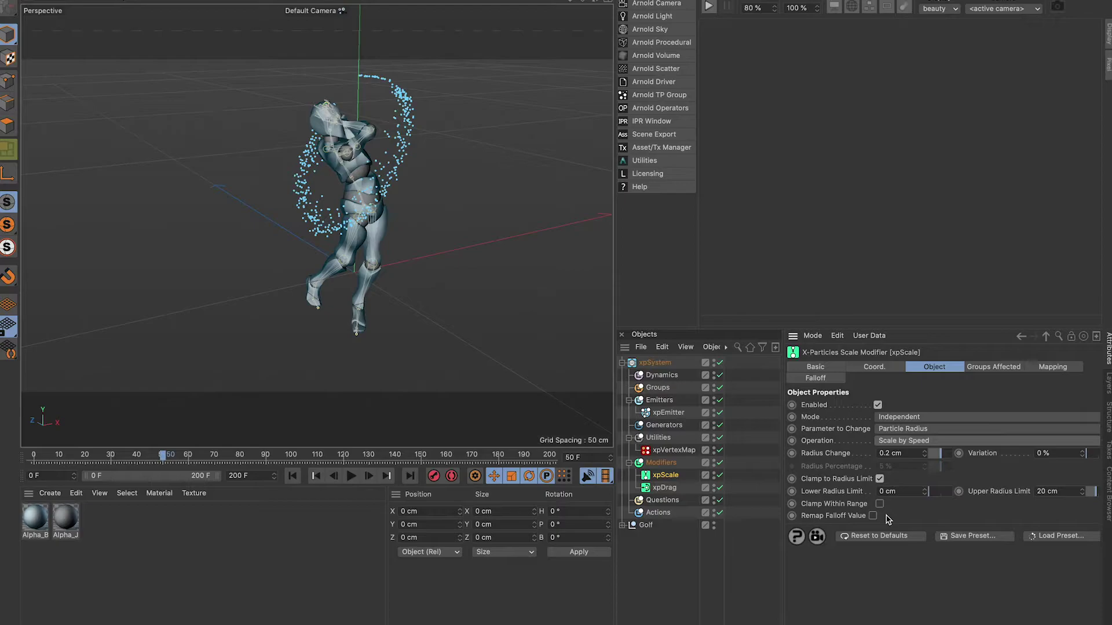
- Play through the animation to inspect the speed-scaled particles, then clear the selection
click(293, 476)
click(351, 476)
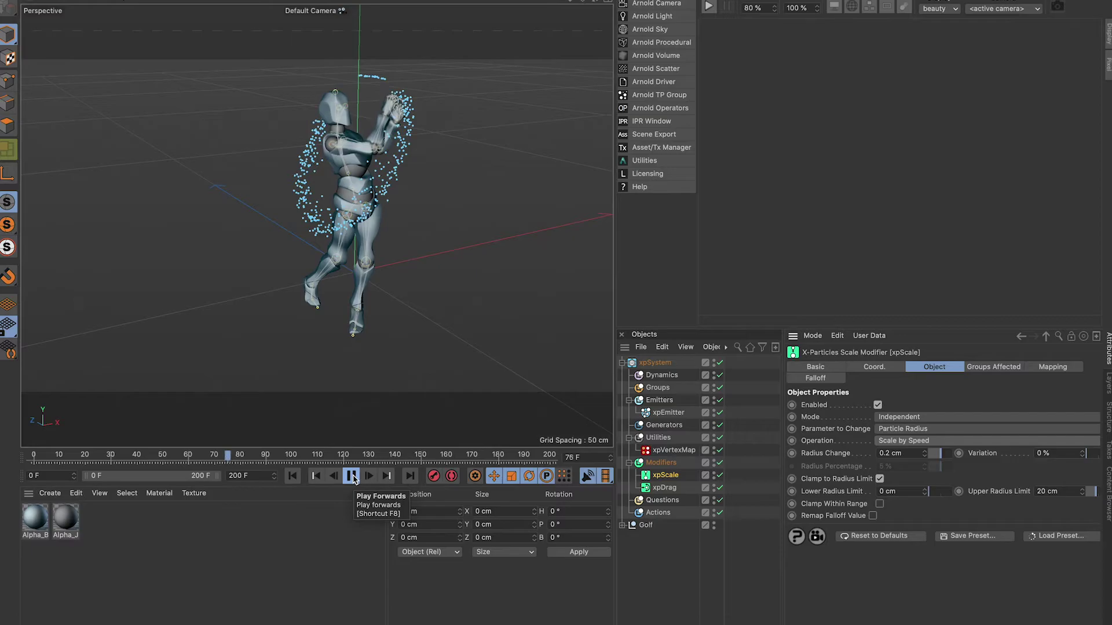
click(352, 476)
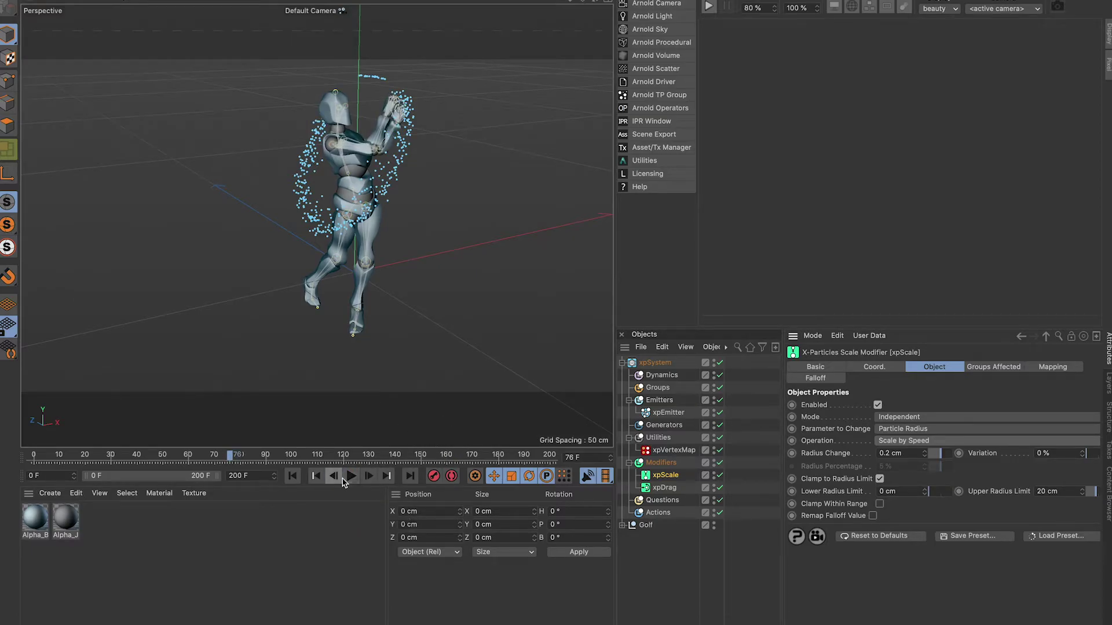
click(351, 476)
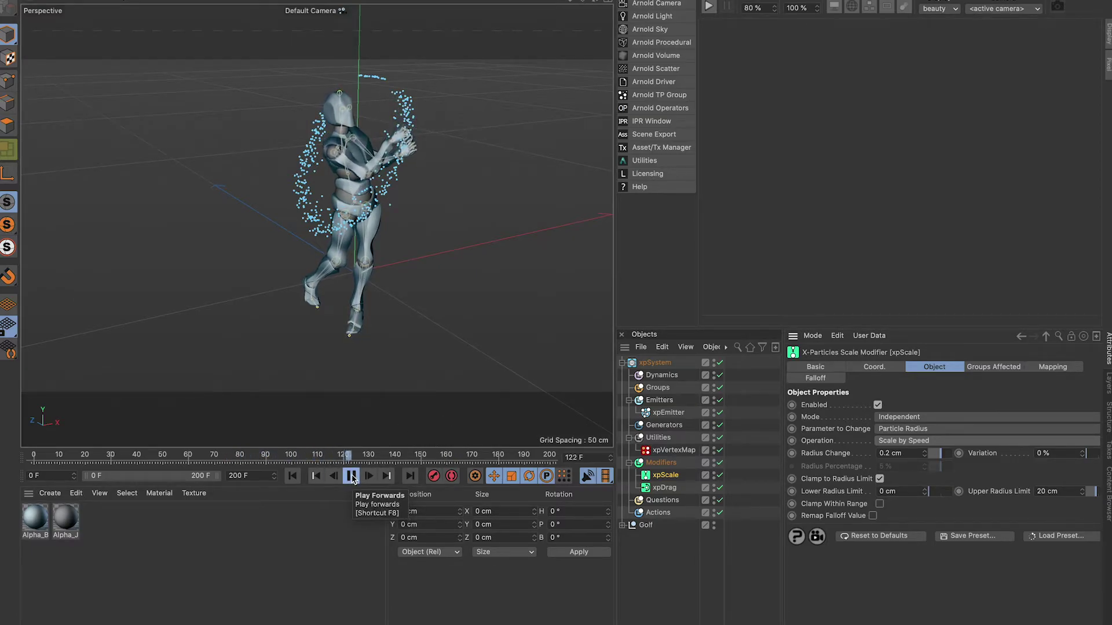
click(351, 475)
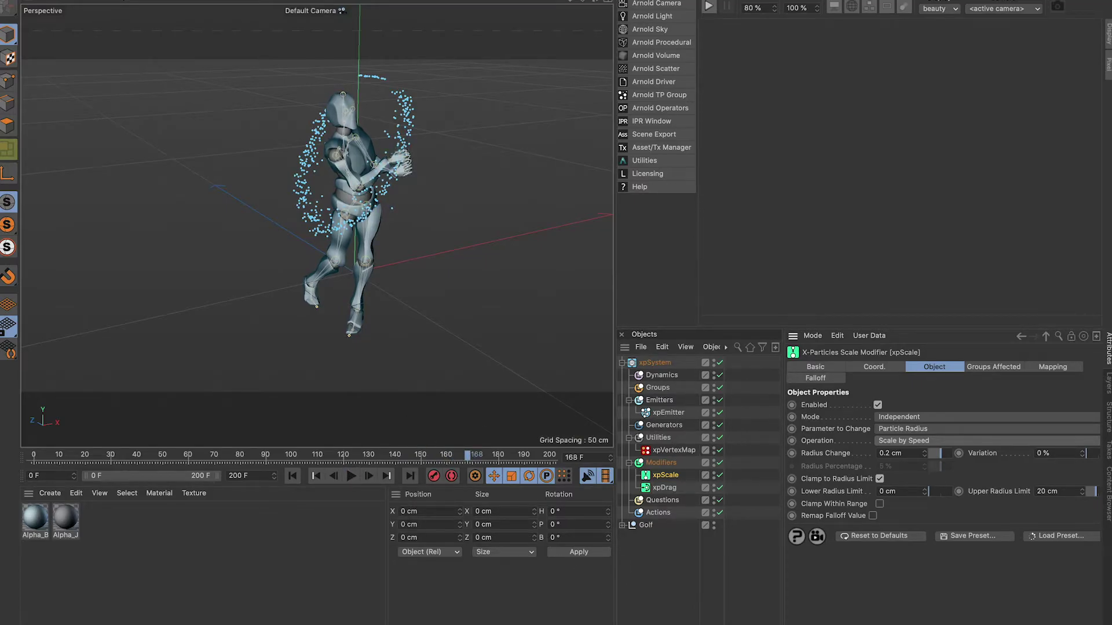
click(174, 595)
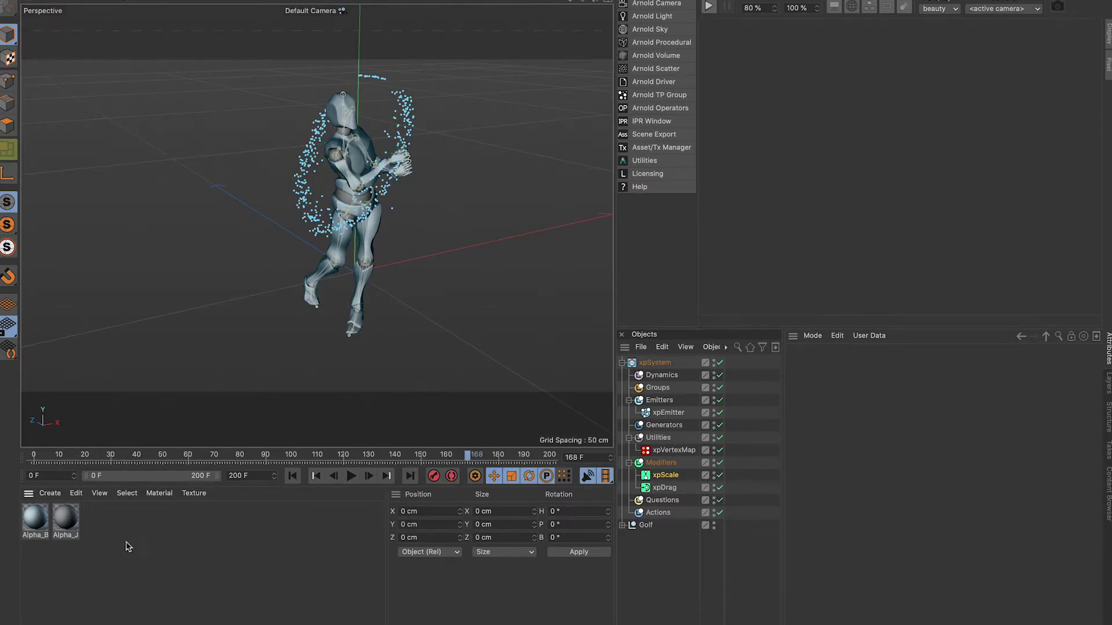
- Duplicate the two character materials with copy and paste, and add an Arnold Sky
key(ctrl+a)
key(ctrl+c)
key(ctrl+v)
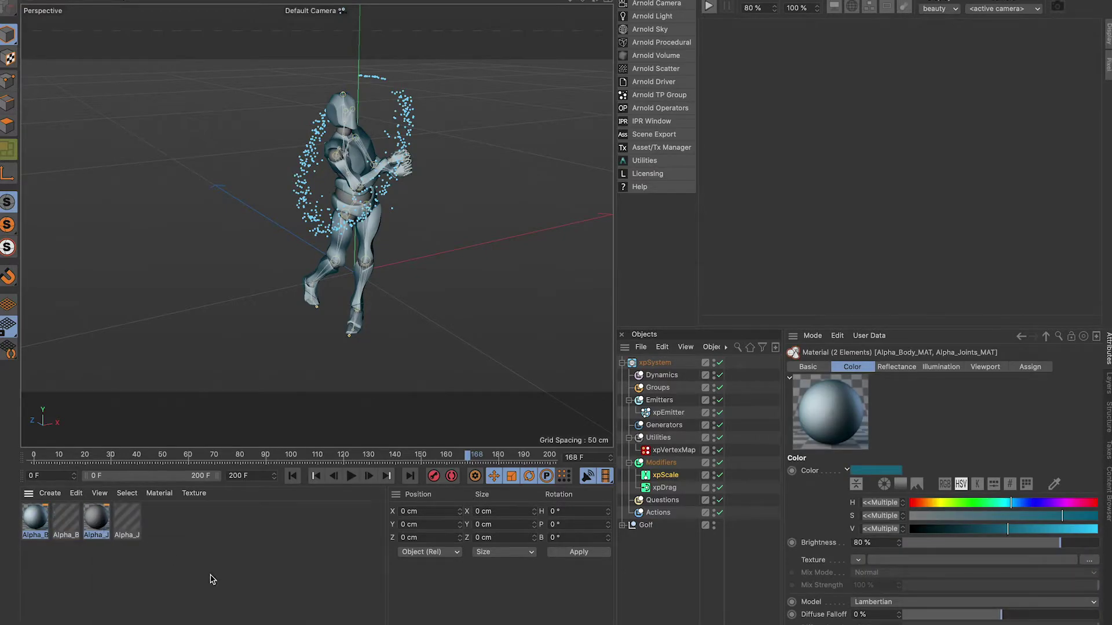
click(211, 514)
click(523, 281)
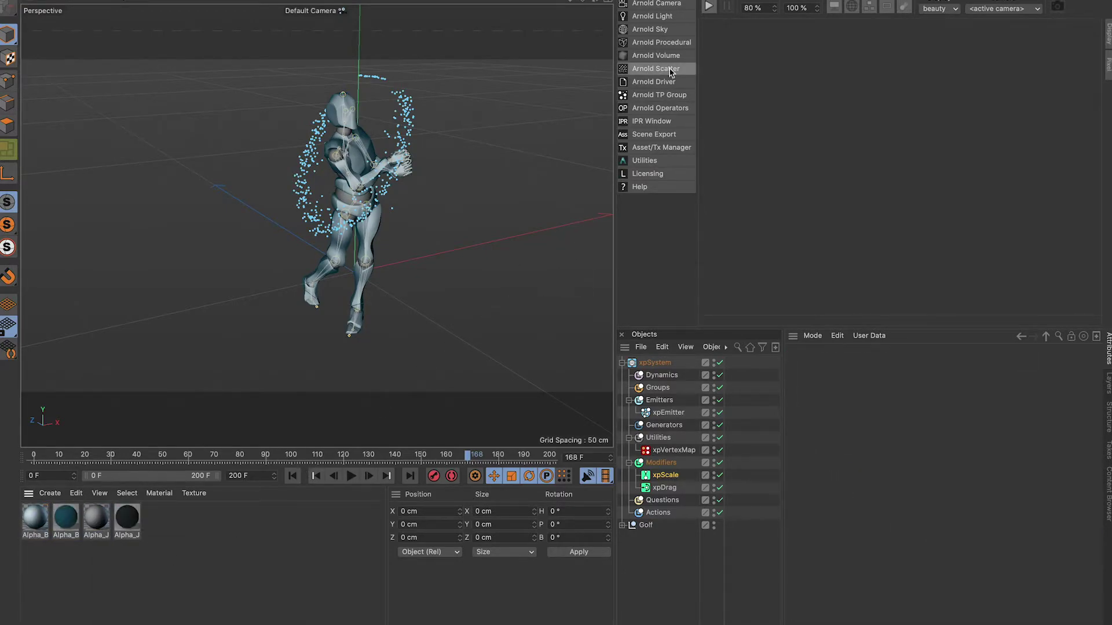
click(649, 29)
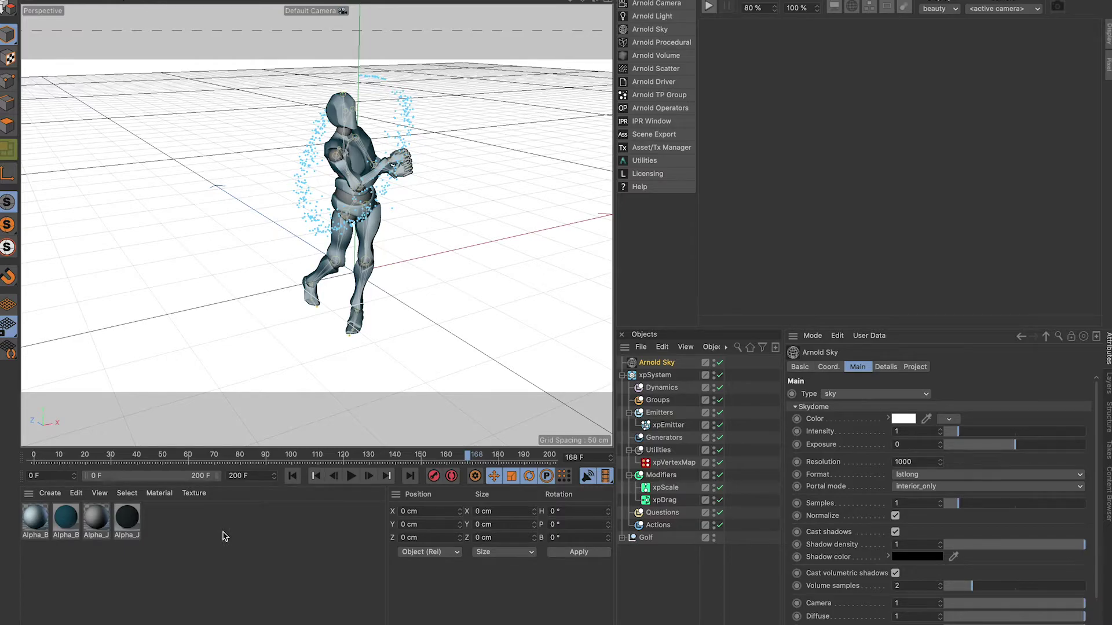
- Create Arnold standard_surface and shadow_matte materials from the Material Manager
click(49, 493)
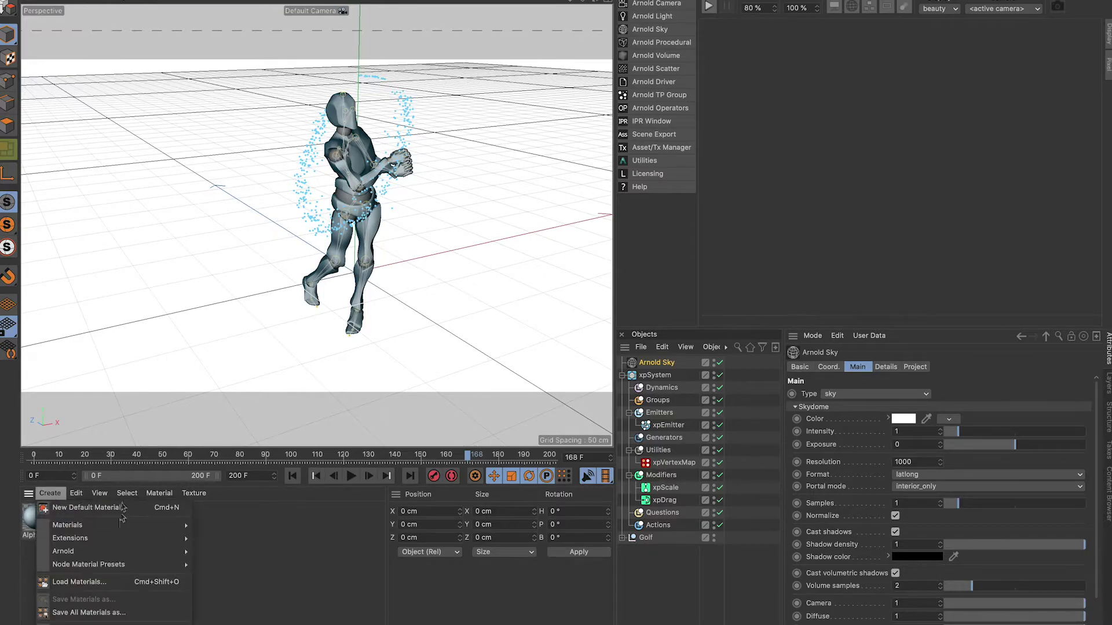
mouse_move(145, 551)
mouse_move(208, 563)
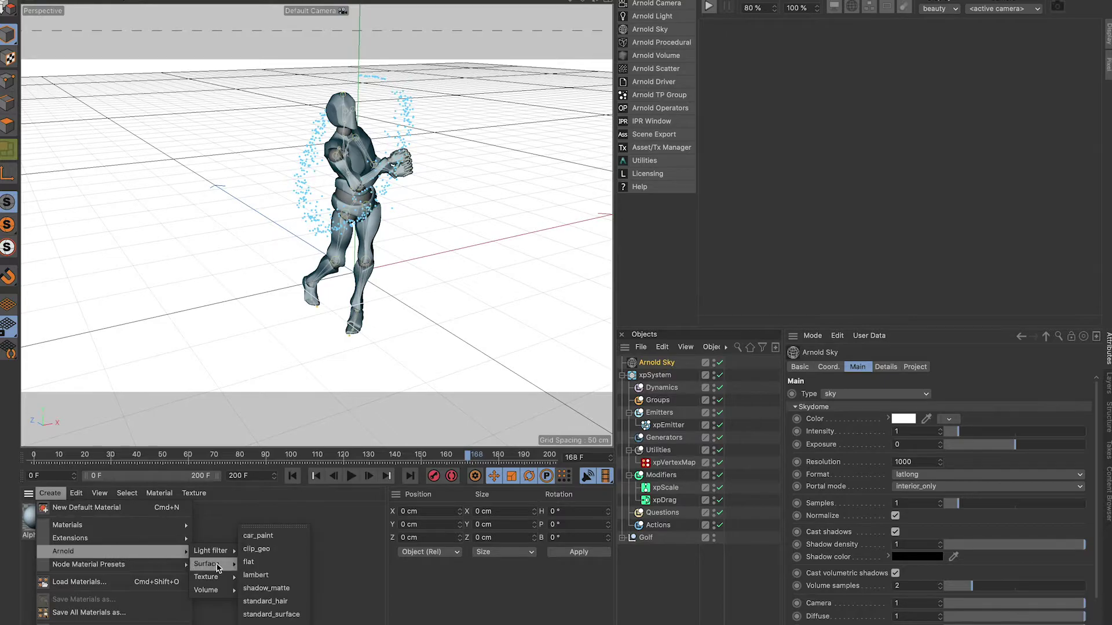
click(271, 614)
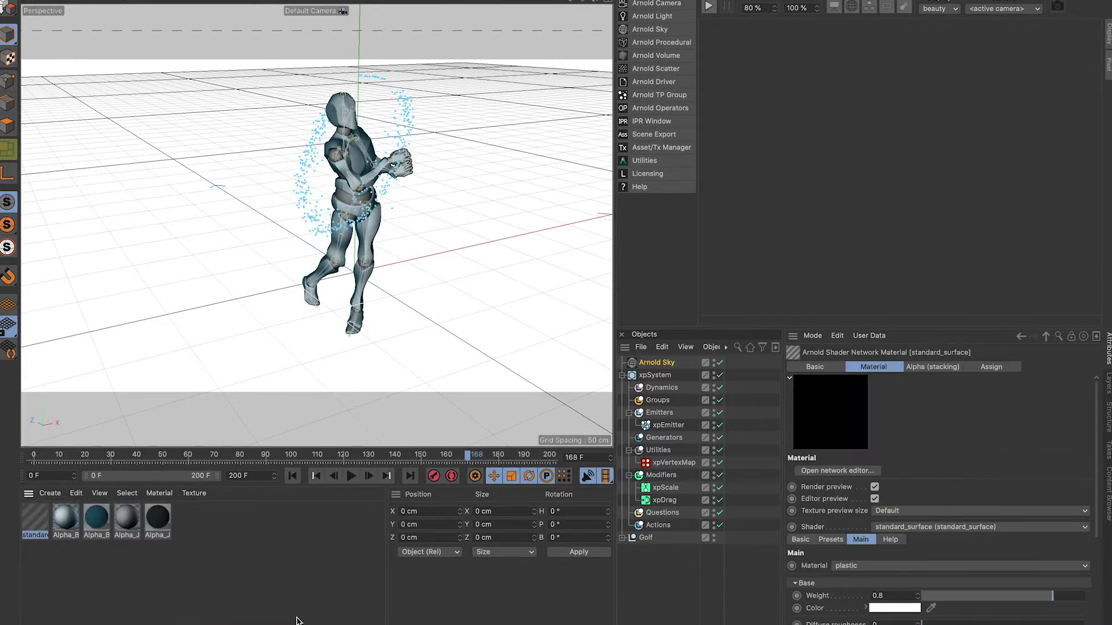
click(49, 494)
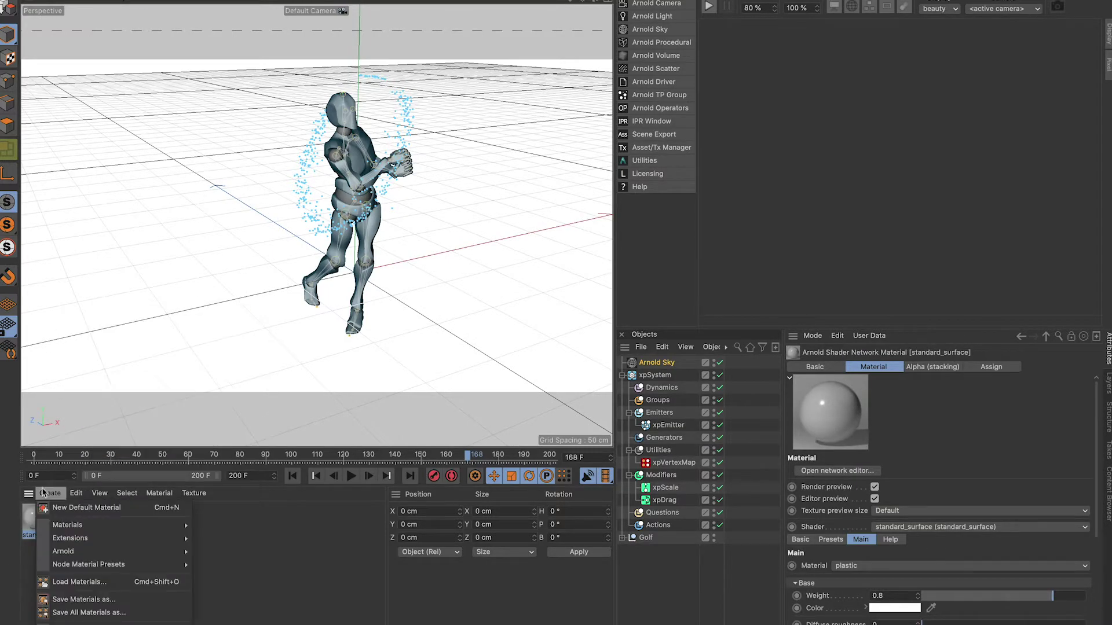
mouse_move(63, 552)
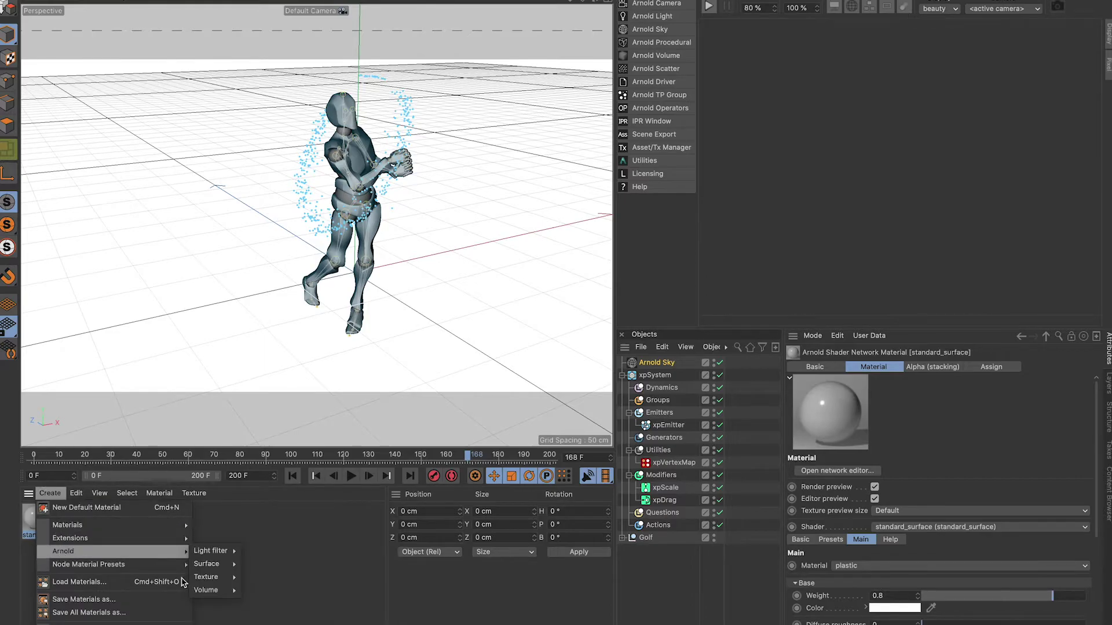
mouse_move(225, 569)
click(267, 588)
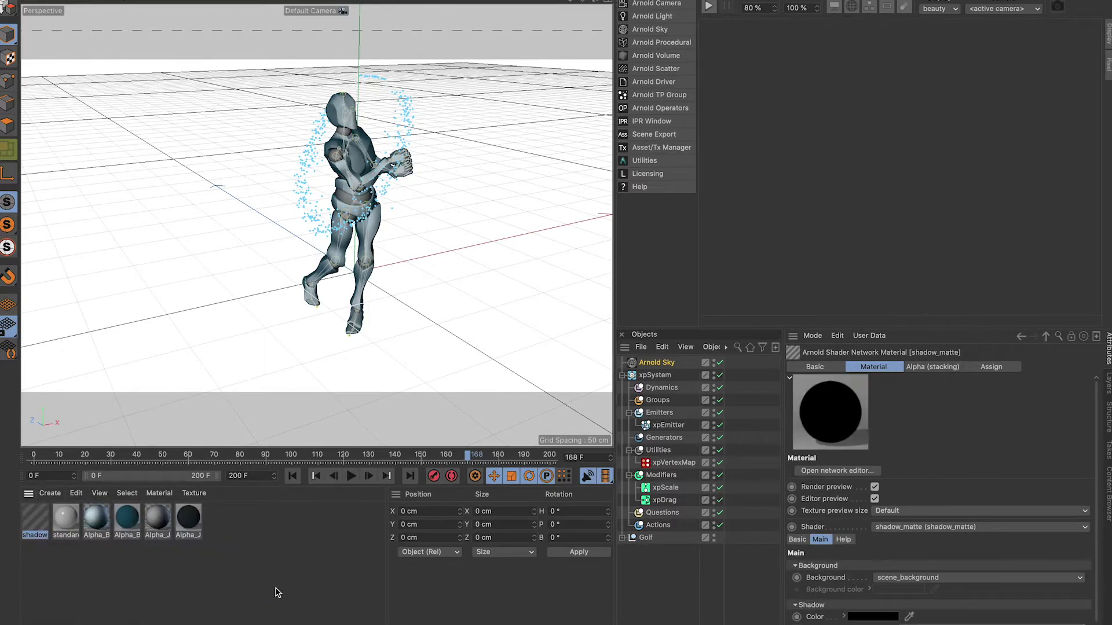
- Create an Arnold flat material and bring up the Arnold Sky's settings
click(50, 494)
mouse_move(87, 552)
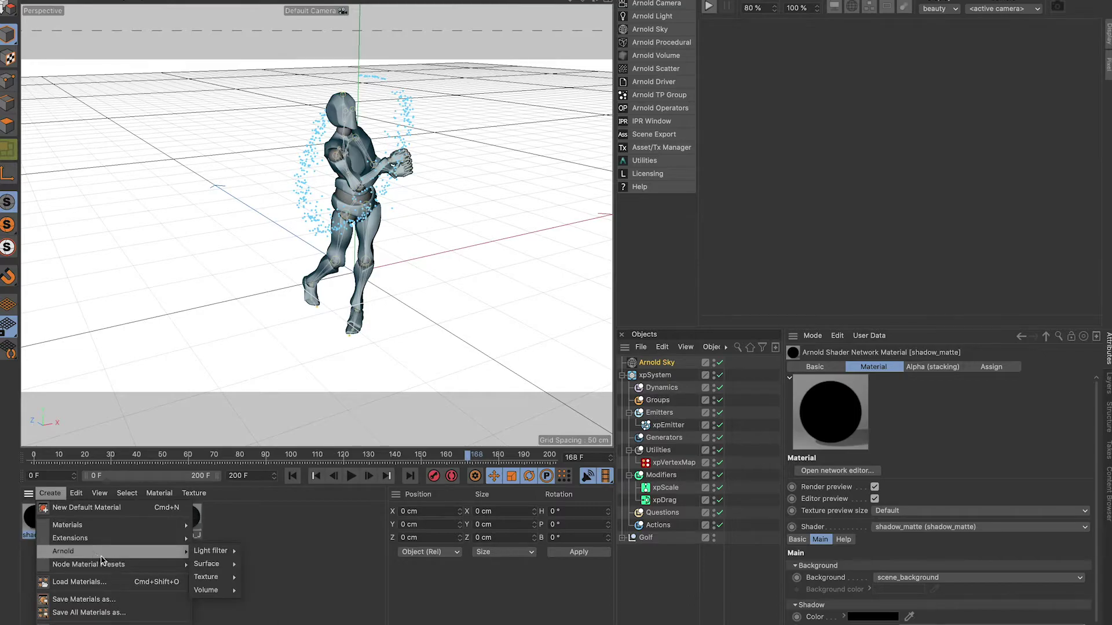
mouse_move(225, 564)
click(267, 563)
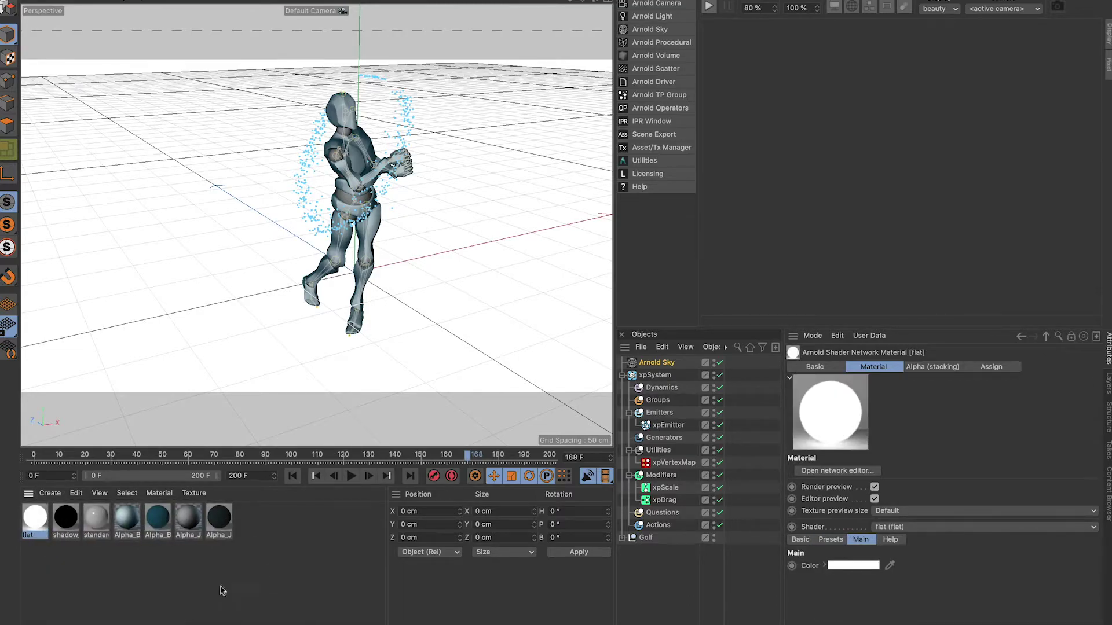
click(657, 363)
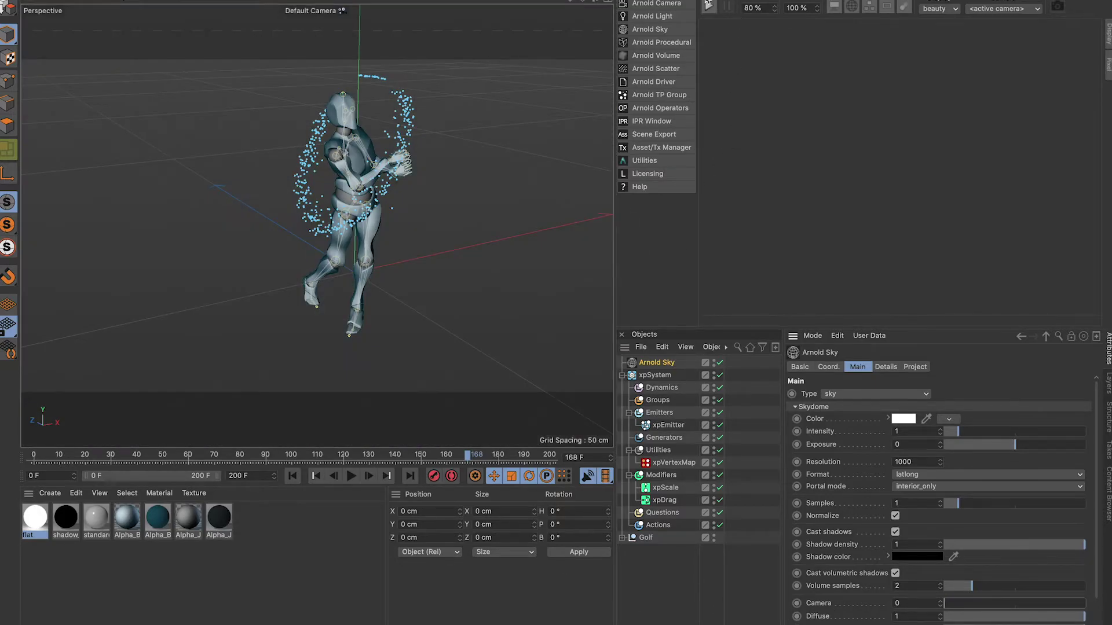
- Start the Arnold IPR render, then select the Alpha body and joints materials and view Alt+W commands
click(708, 6)
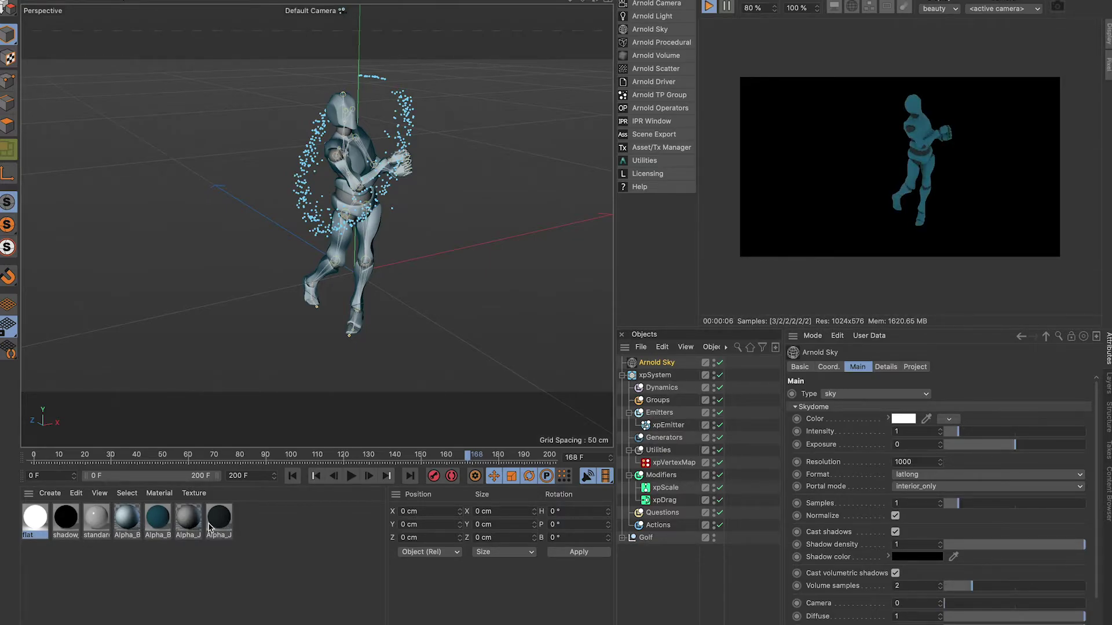
click(134, 527)
shift+click(194, 536)
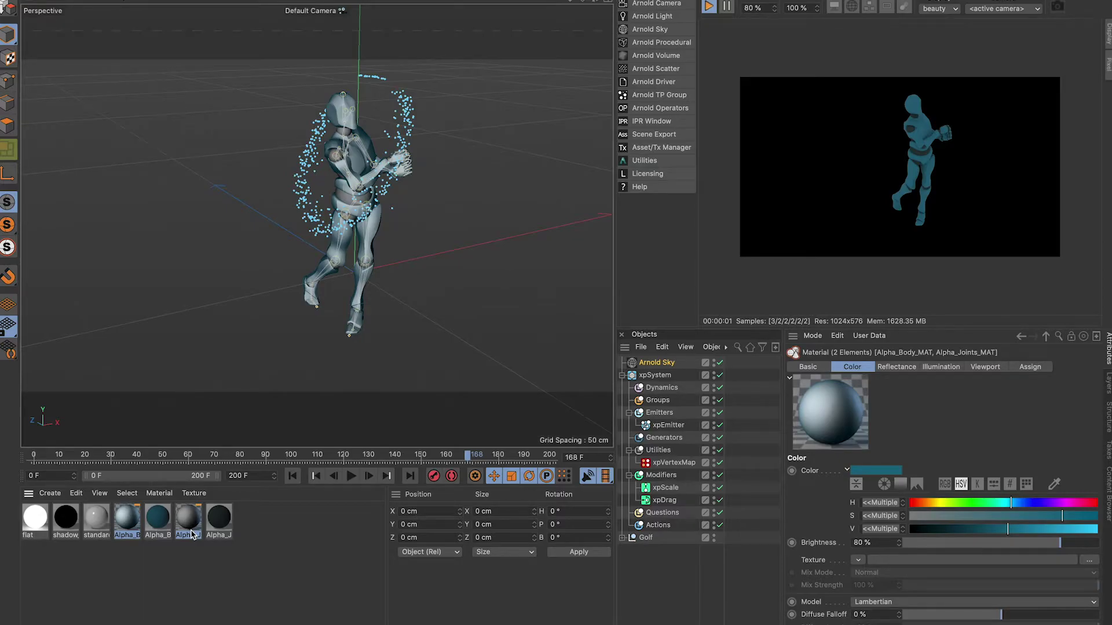
key(alt+w)
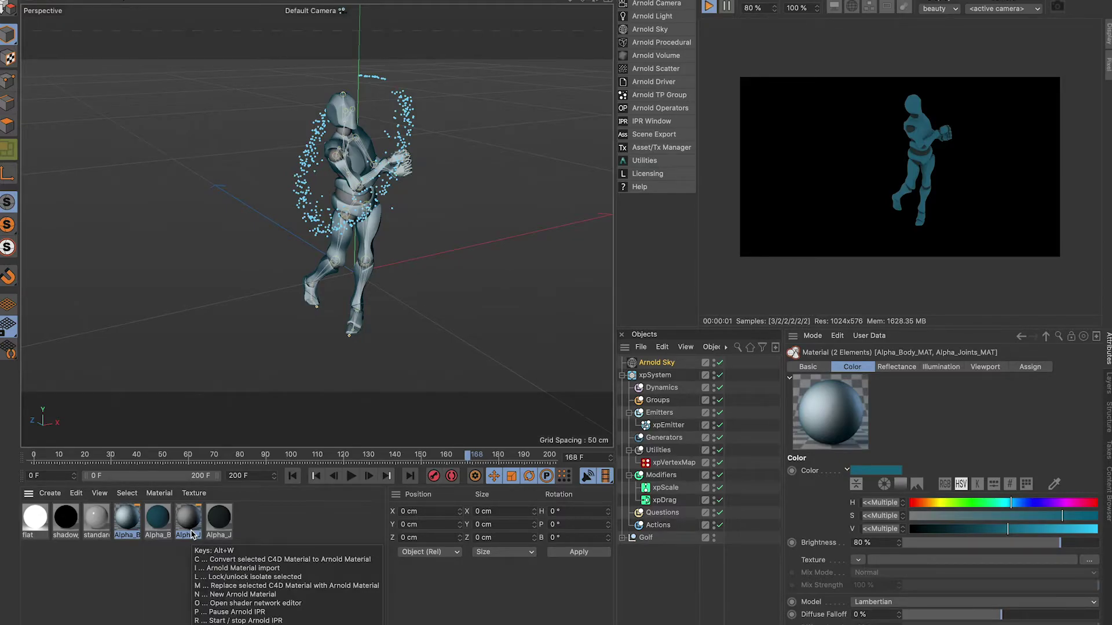
key(alt+w)
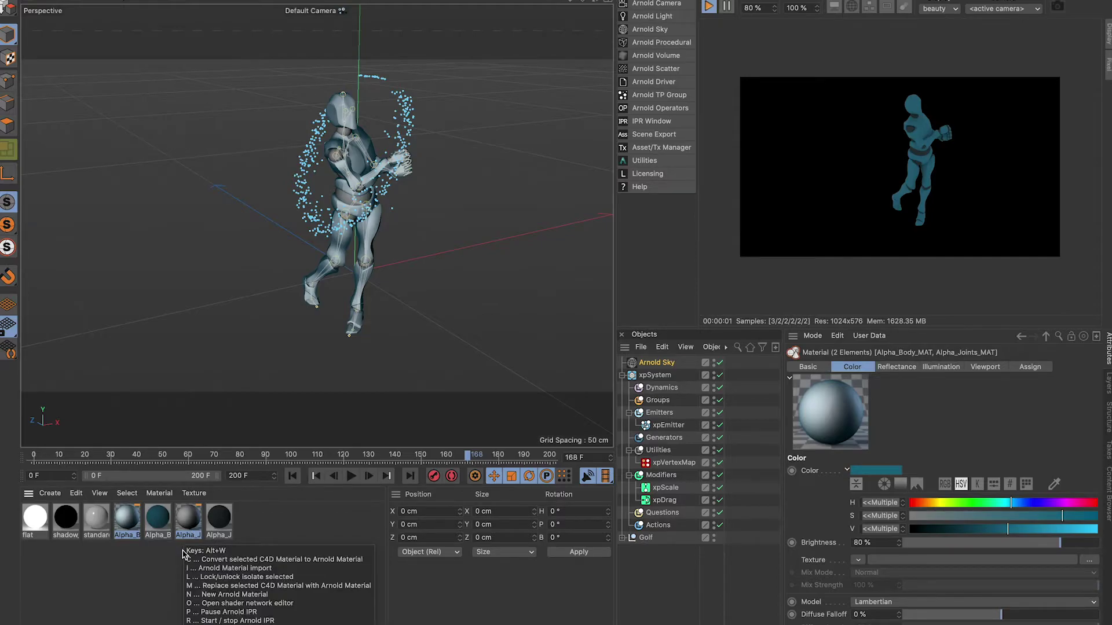
click(167, 574)
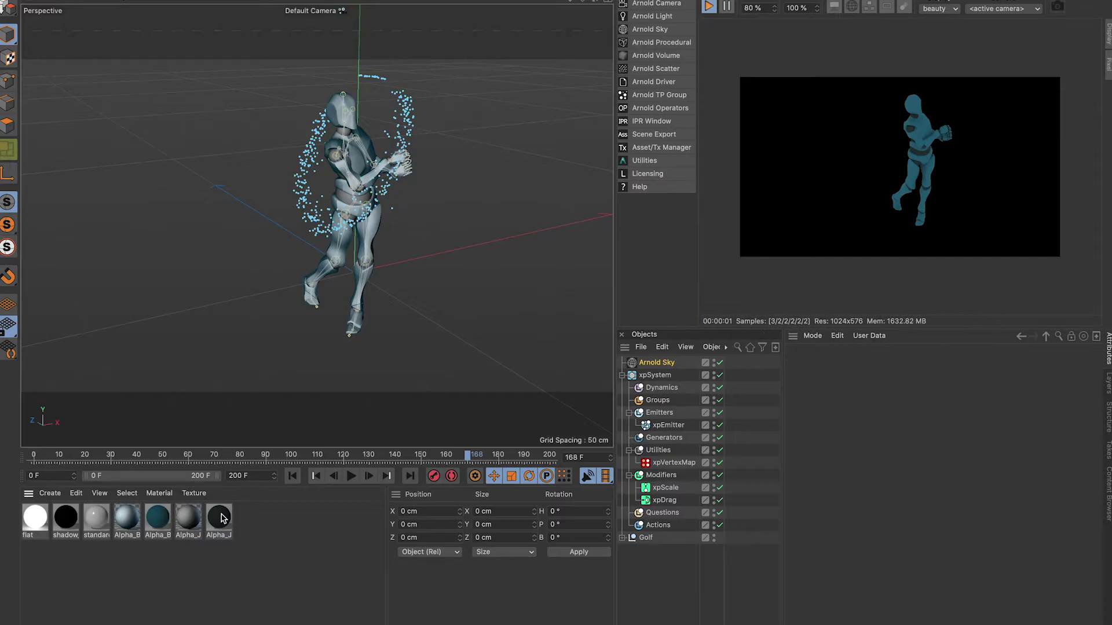
- Assign the Alpha_J material to Alpha_Joints and the Alpha_B material to Alpha_Surface
click(622, 538)
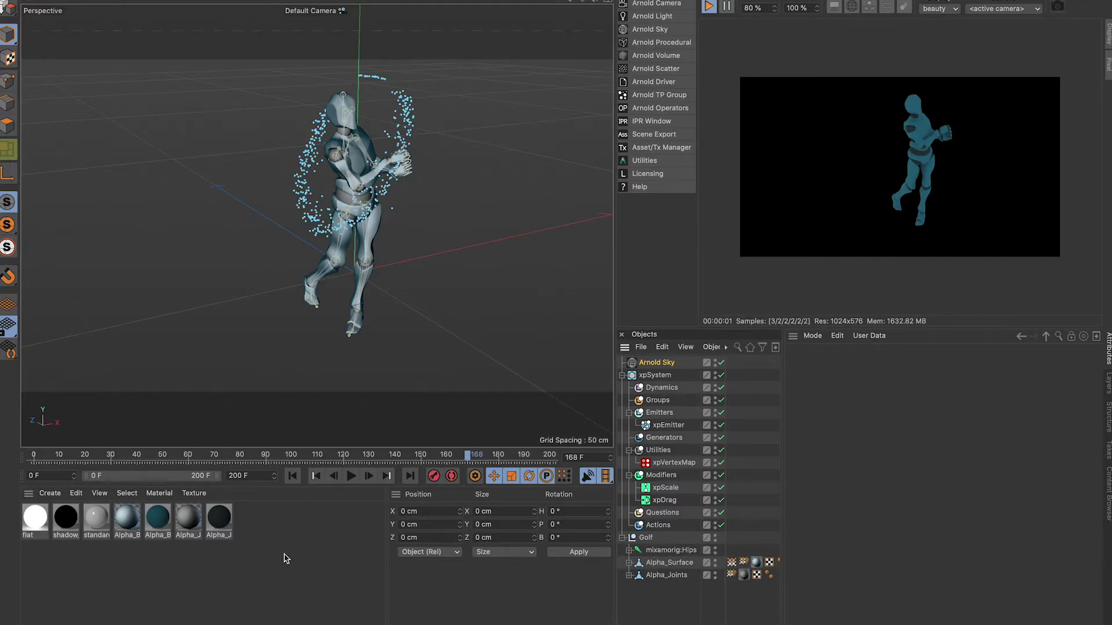
drag(209, 527, 745, 578)
drag(157, 527, 749, 562)
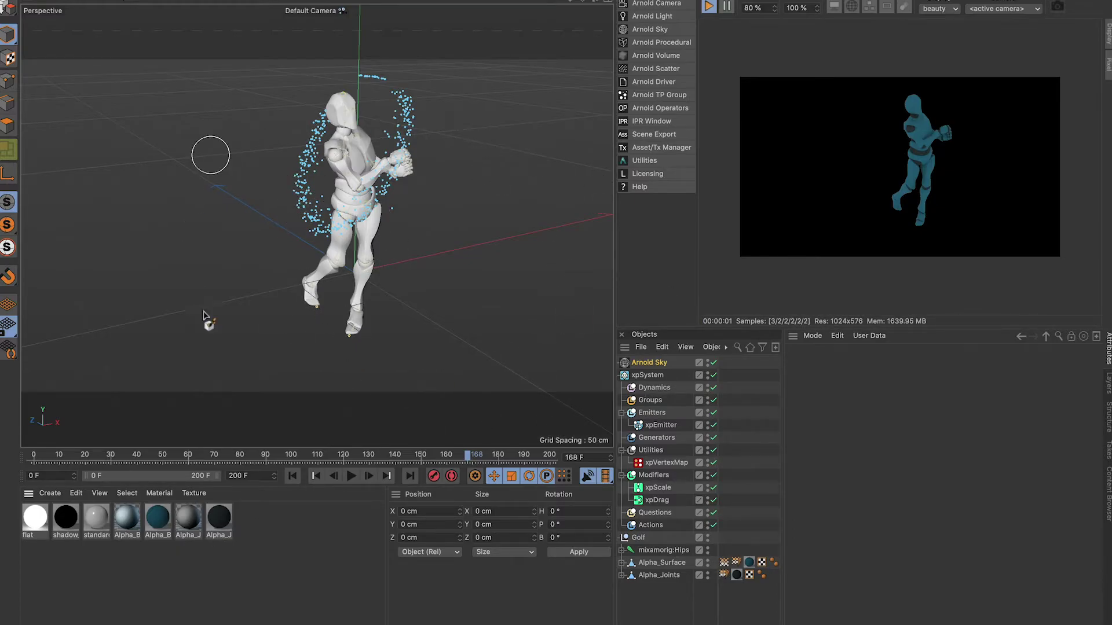
- Set Alpha_Body_MAT specular weight 0.7, metalness 0.76, rotation 0.35, coat weight 0.25; open its network
double_click(156, 523)
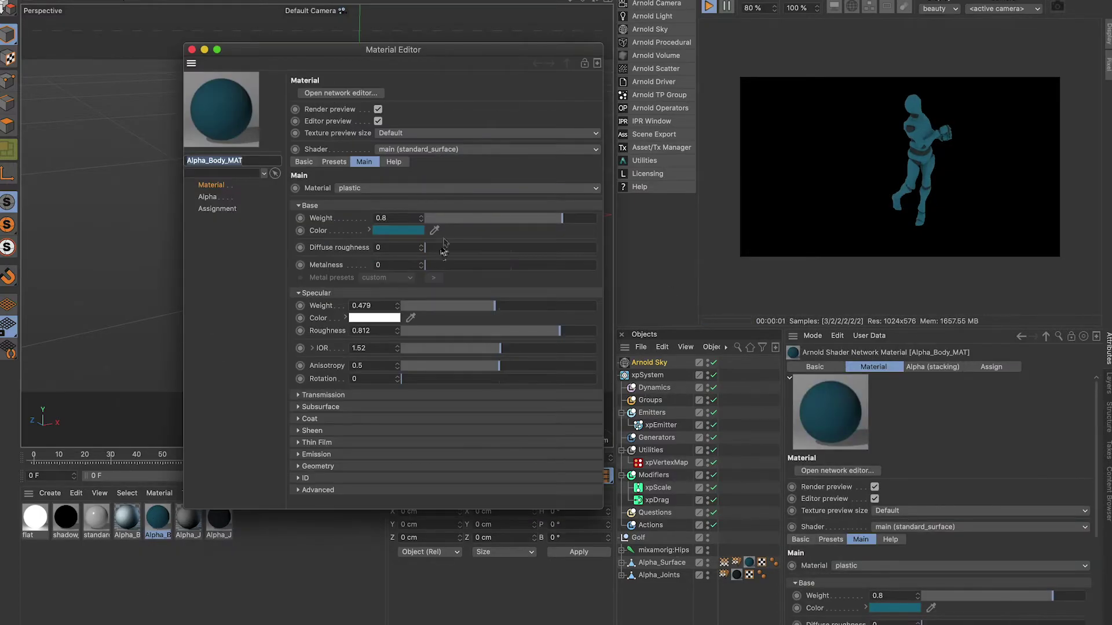
drag(528, 311, 537, 306)
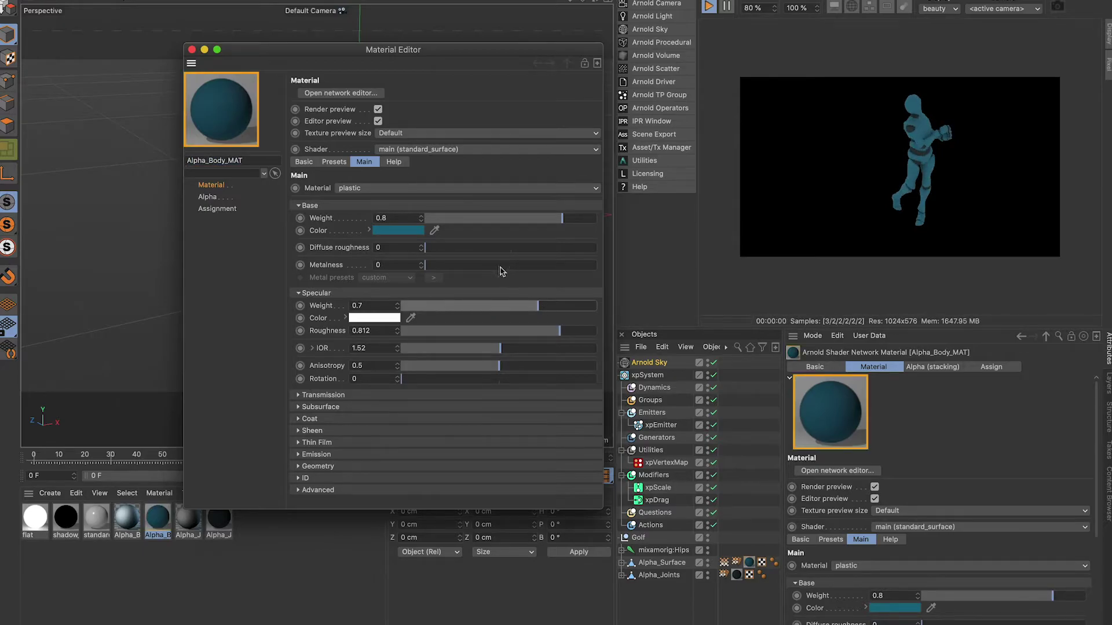
drag(504, 264, 555, 265)
drag(514, 380, 469, 380)
click(309, 419)
click(449, 432)
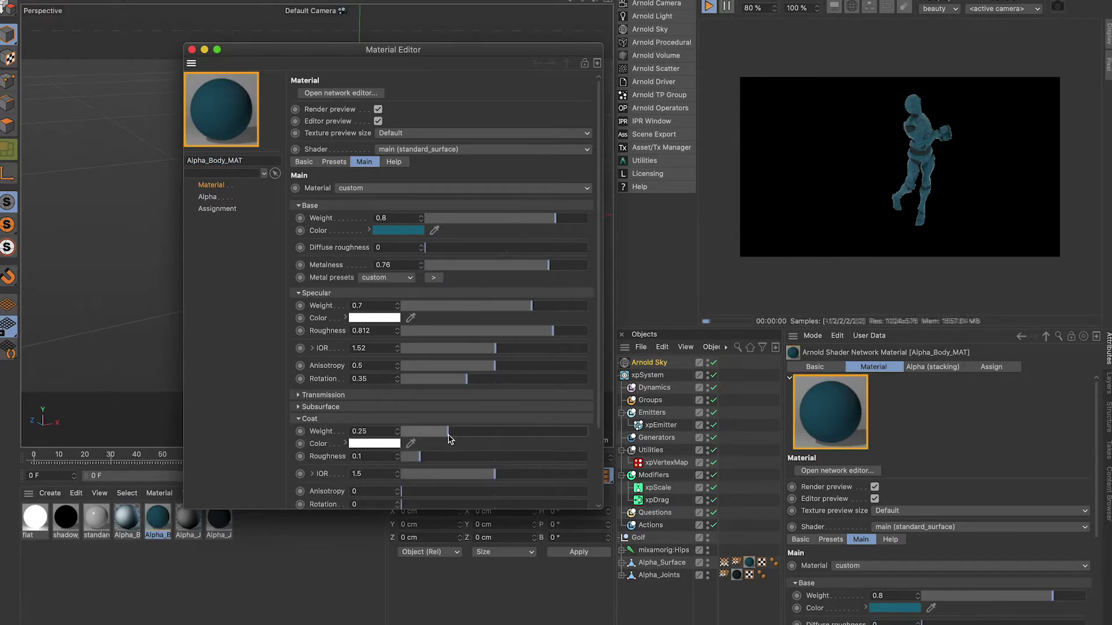
click(370, 96)
click(298, 95)
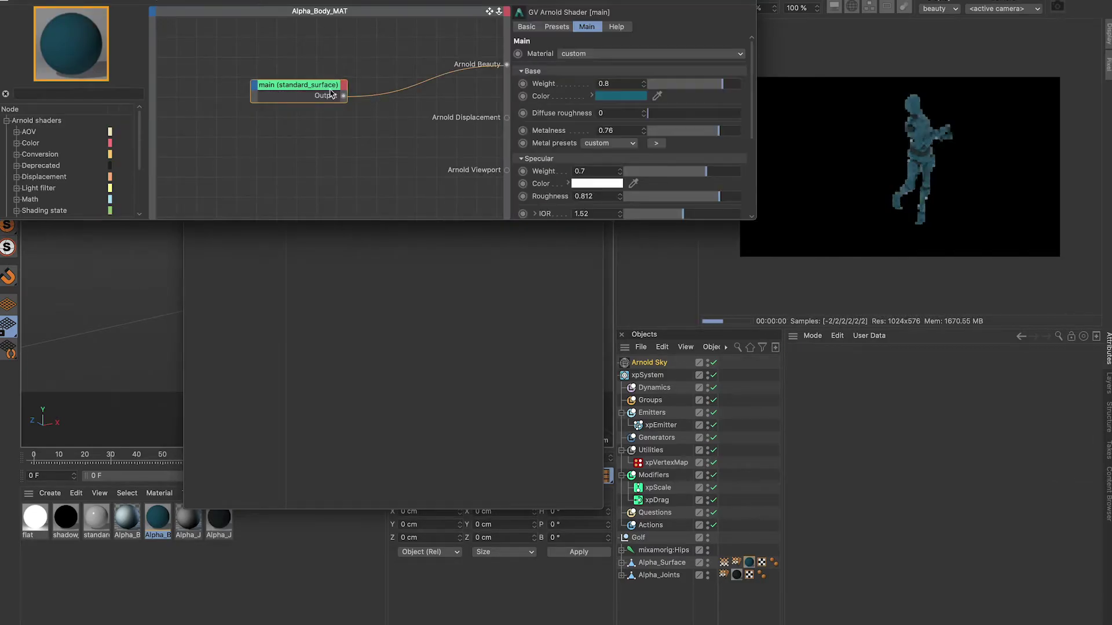
- Search 'ramp' and wire a ramp_rgb node's output into the standard_surface's base Weight
click(81, 93)
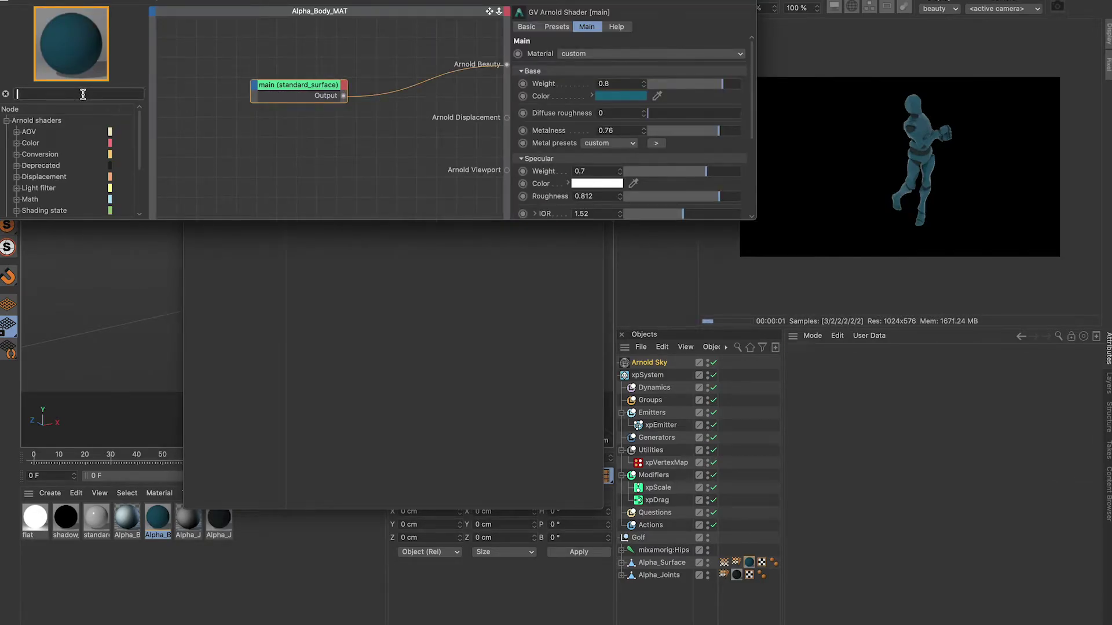
text(ramp)
drag(49, 154, 174, 145)
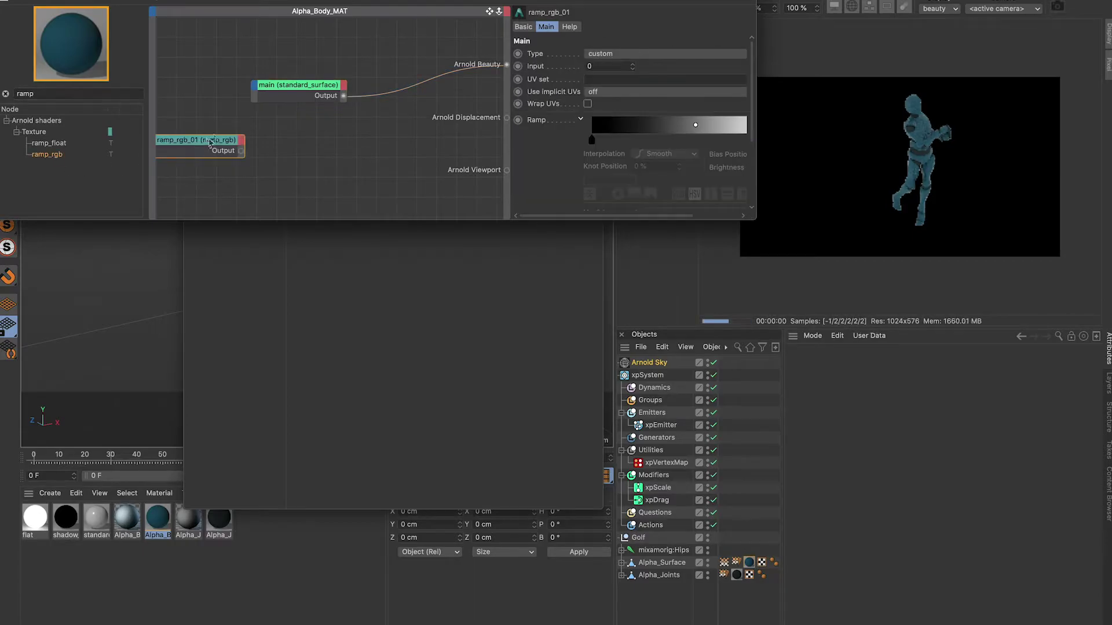
drag(242, 151, 256, 90)
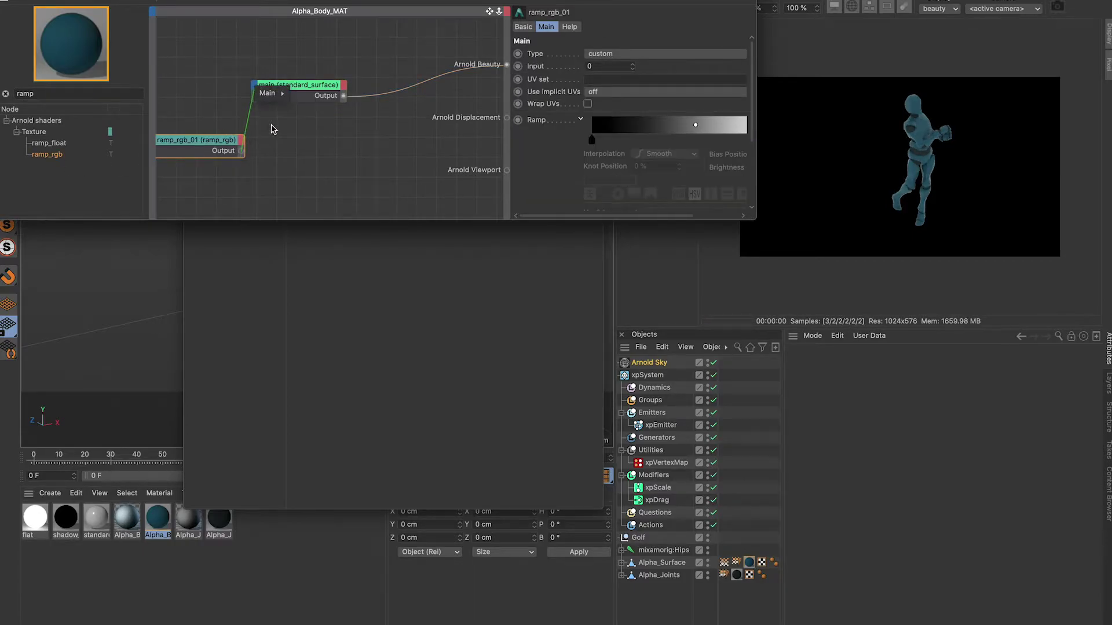
mouse_move(267, 93)
mouse_move(317, 102)
click(360, 105)
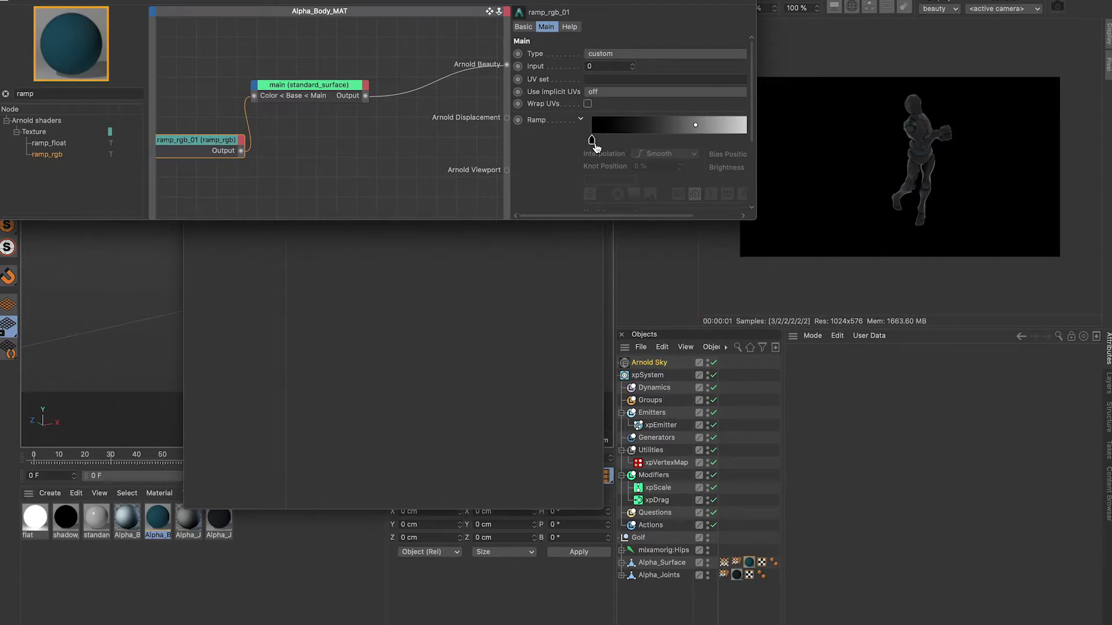
- Add a pink knot near 47% of the ramp gradient, then tidy the nodes and reconnect the ramp
click(623, 140)
drag(623, 140, 714, 174)
double_click(665, 140)
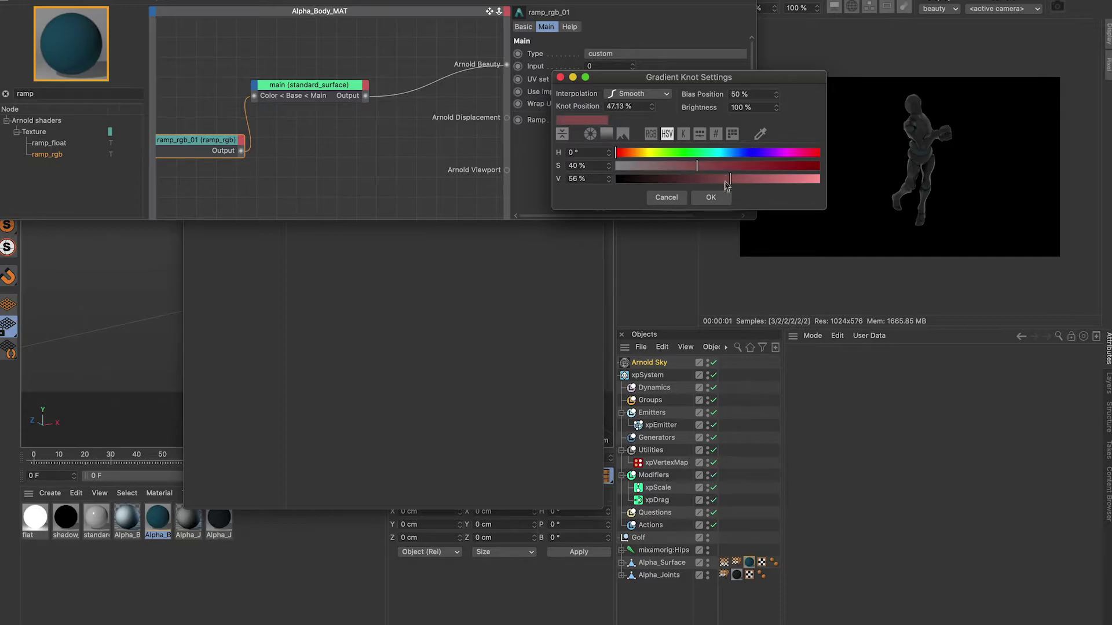
click(711, 198)
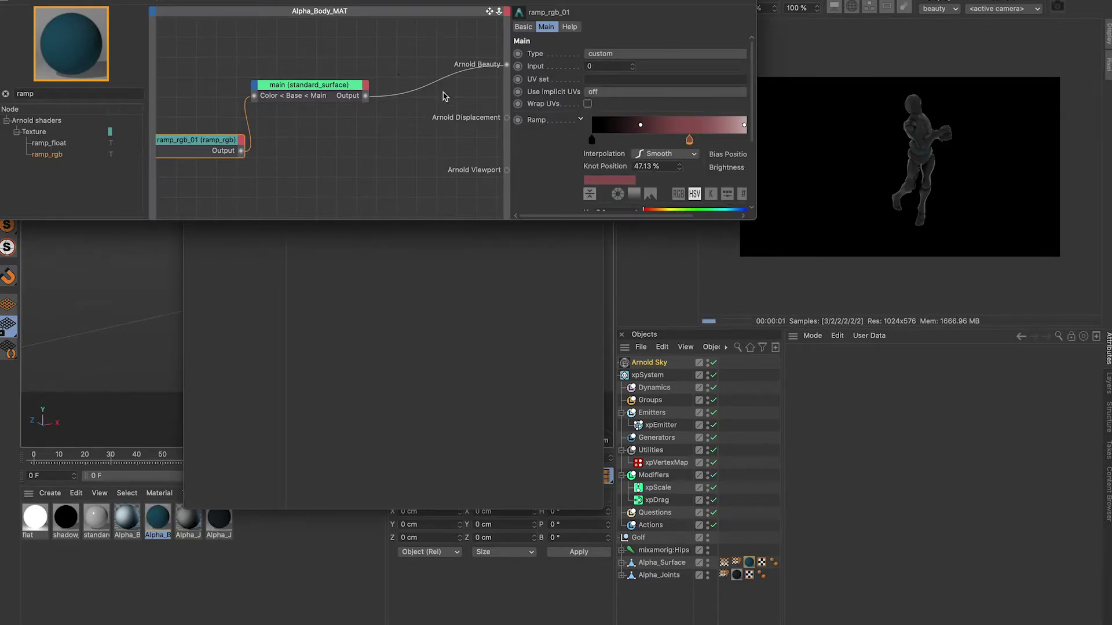
drag(240, 1, 279, 79)
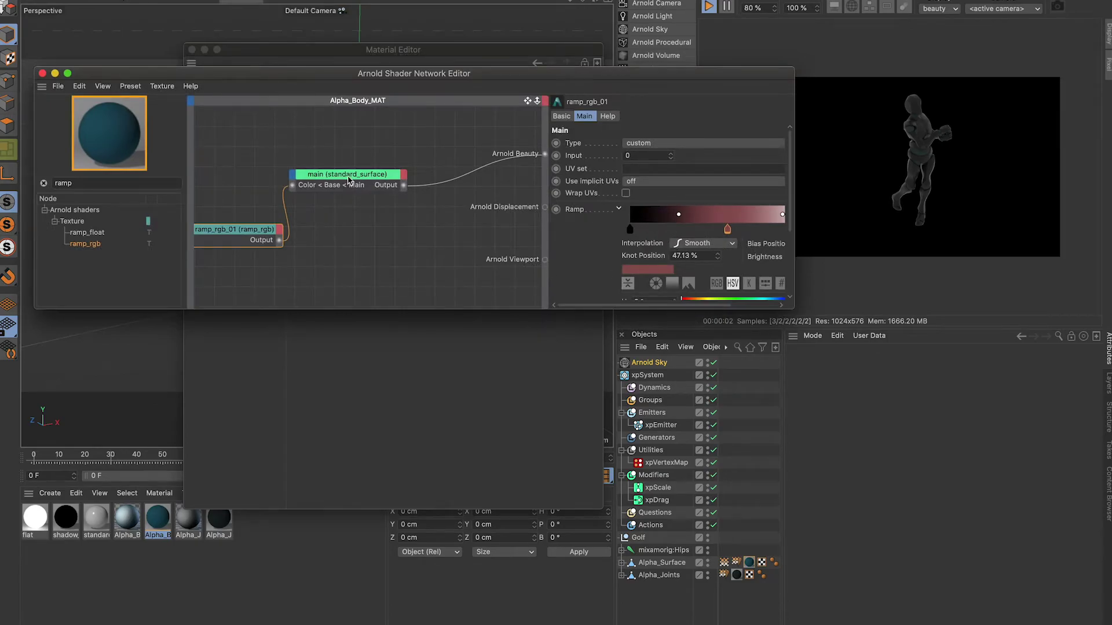
drag(348, 180, 306, 232)
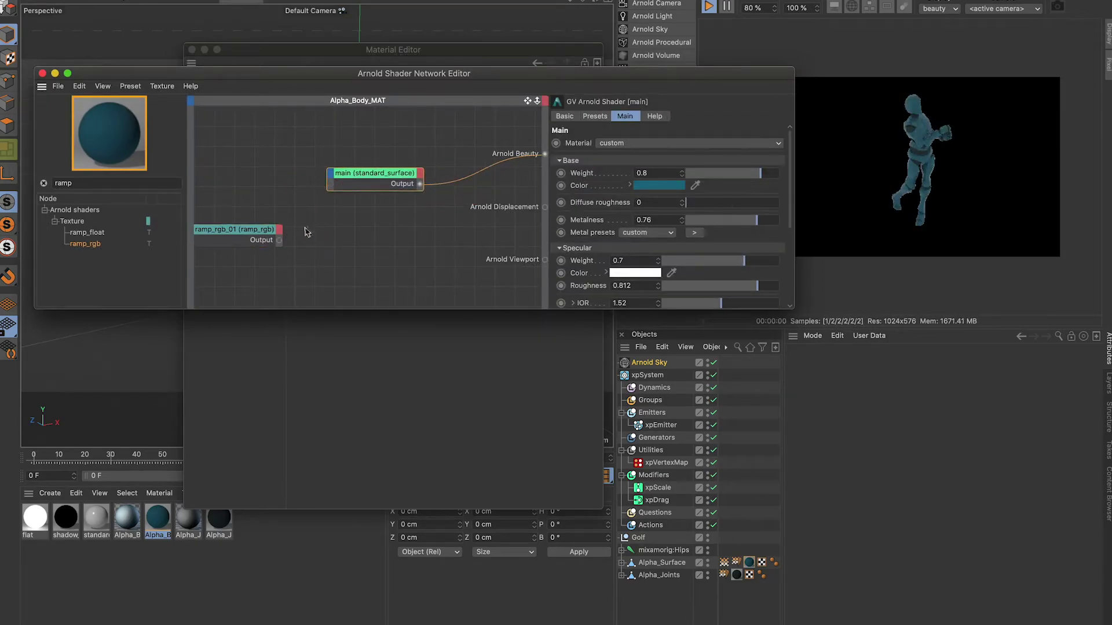
drag(337, 170, 434, 179)
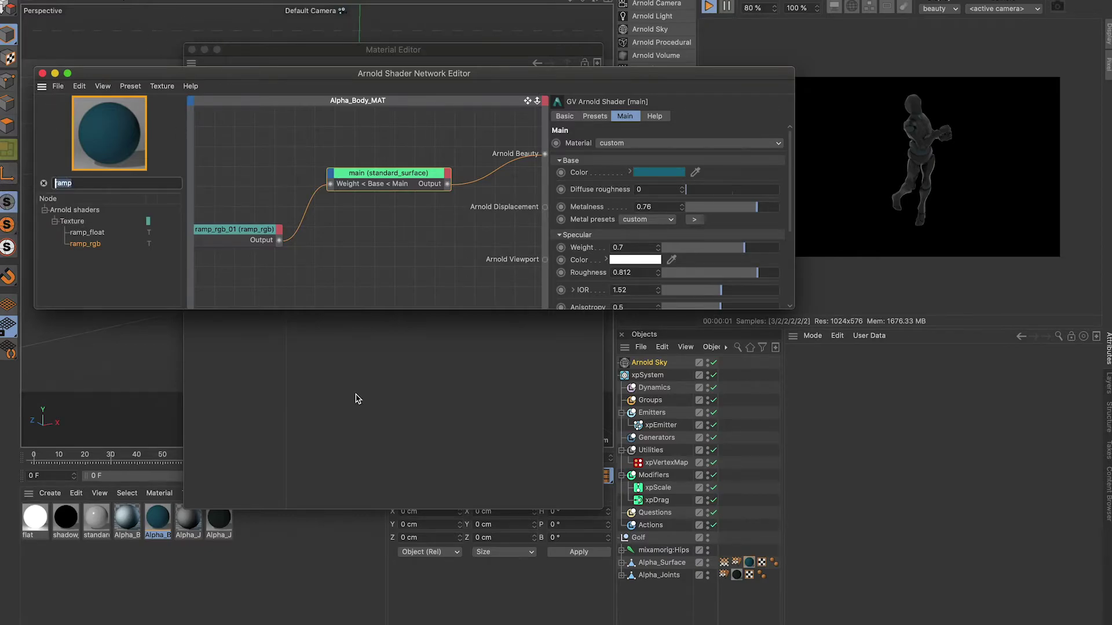
- Remove the ramp's base weight link and wire ramp_rgb into Main > Base > Color
click(333, 209)
key(ctrl+z)
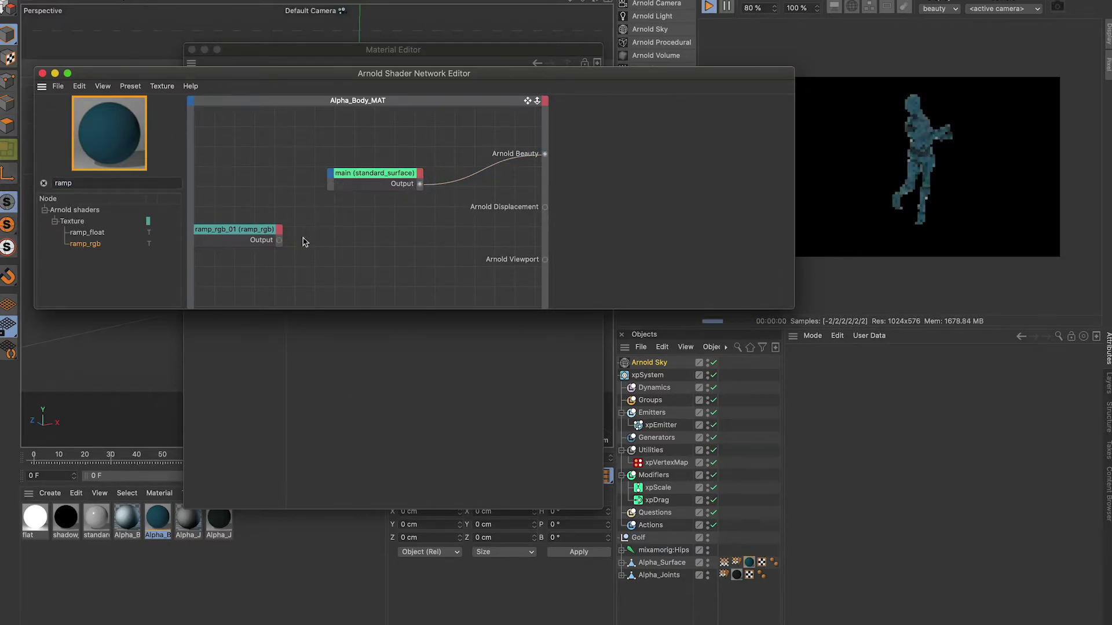
drag(279, 241, 330, 179)
mouse_move(342, 181)
mouse_move(388, 181)
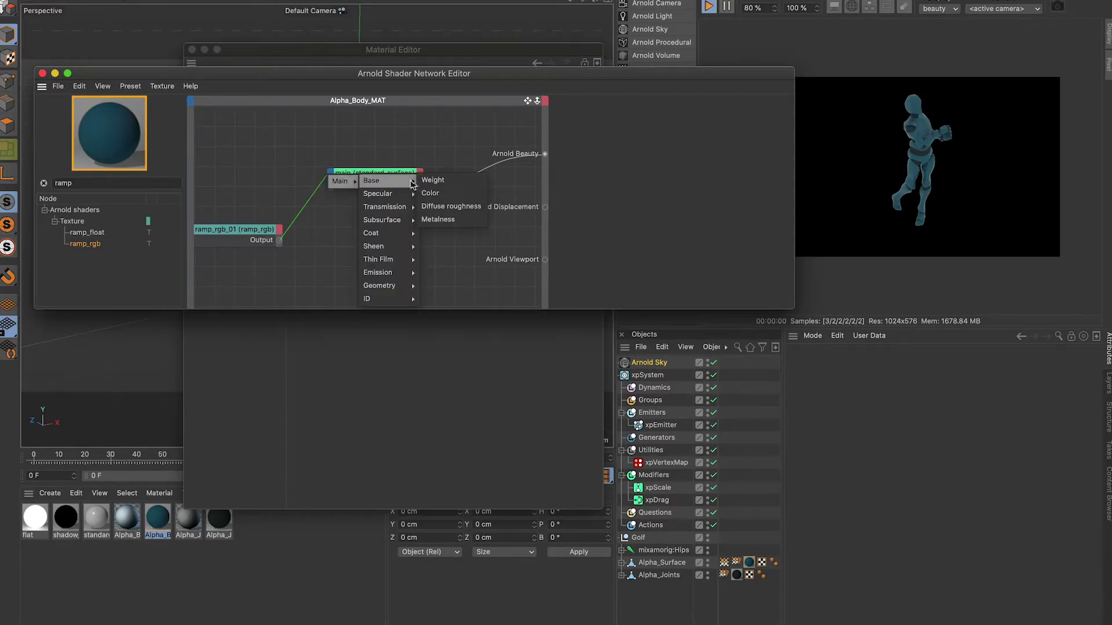
click(445, 194)
- Make the ramp's left knot teal: H 198, S 62, V 50
click(238, 229)
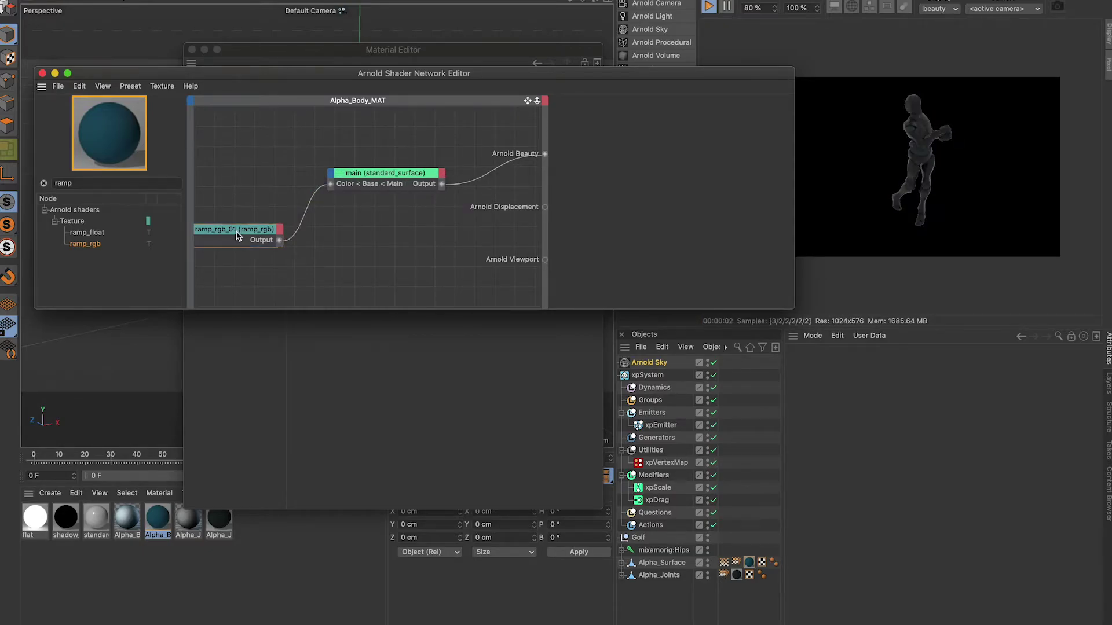
double_click(630, 229)
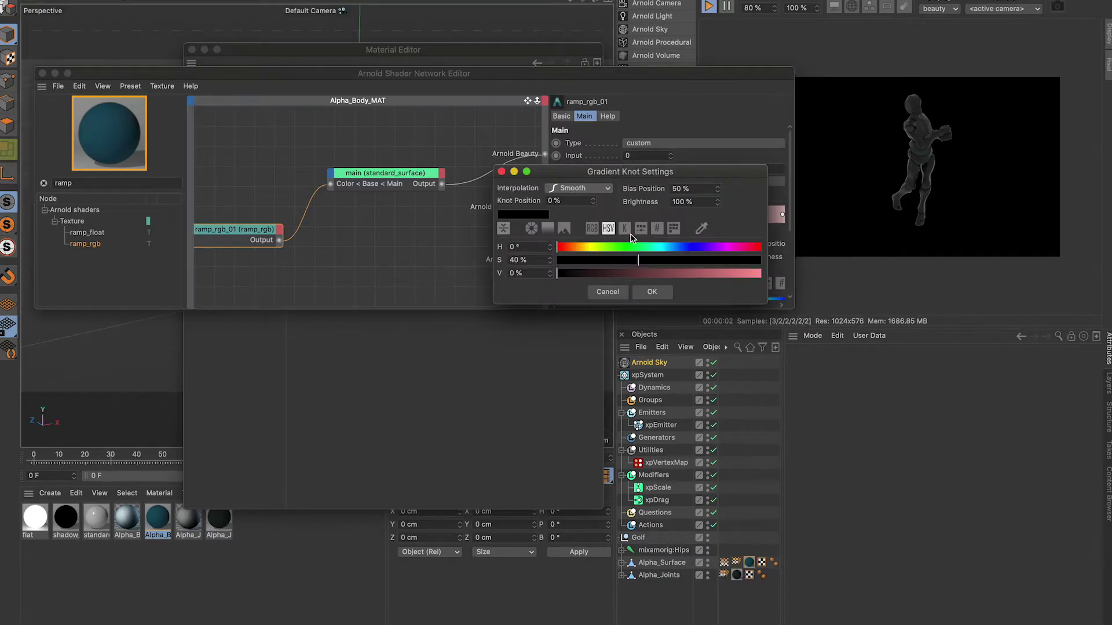
click(660, 273)
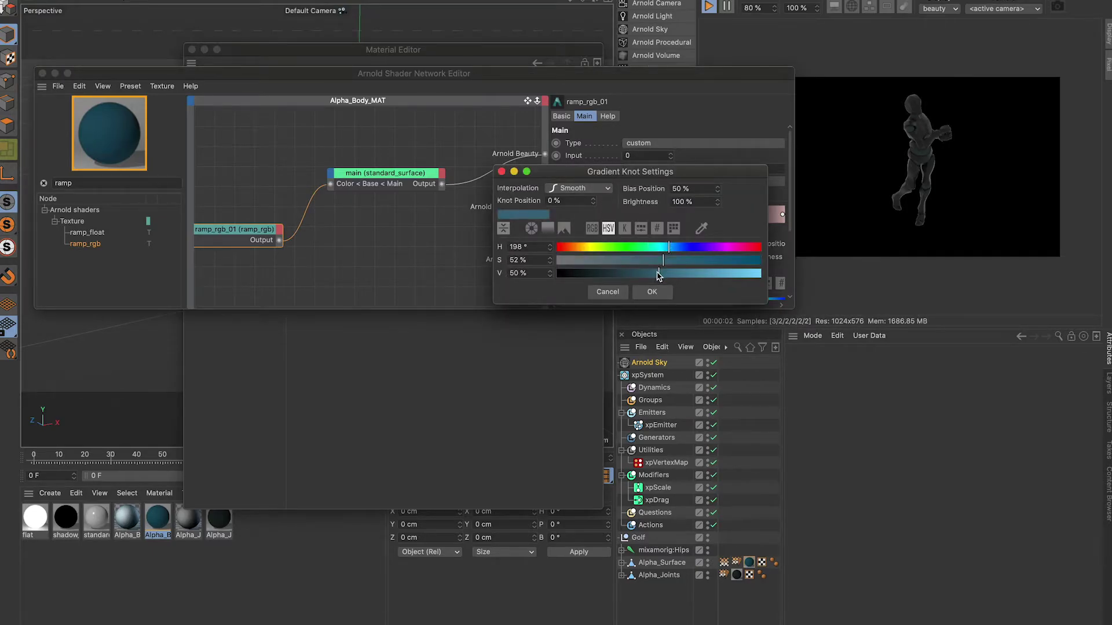
click(652, 292)
- Close the shader network and Material Editor, then restart the interactive render
click(43, 73)
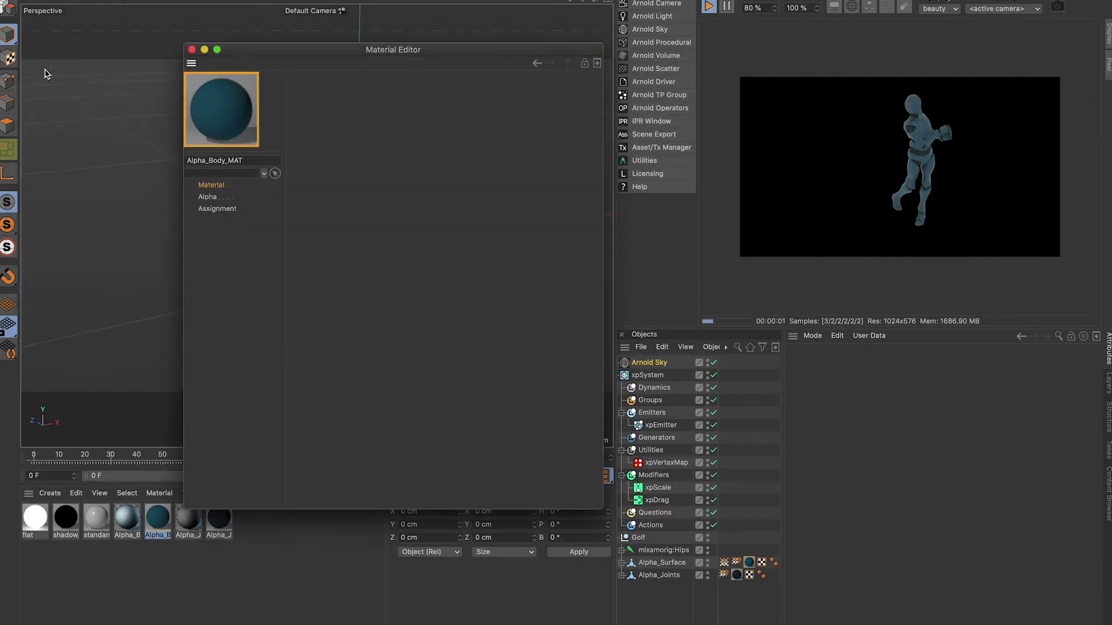
click(191, 50)
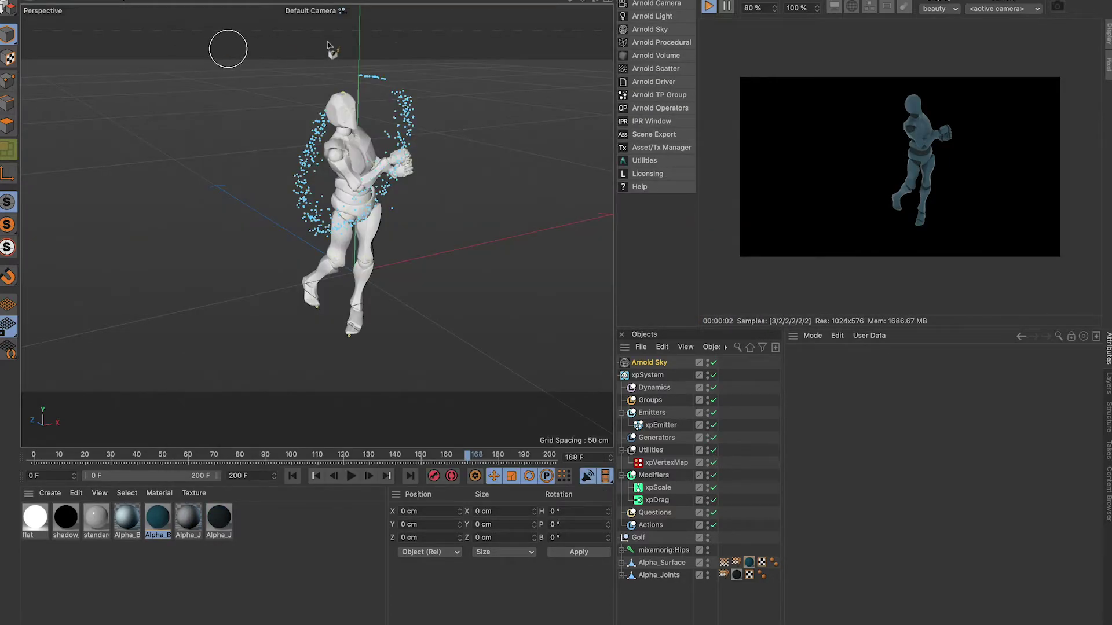
click(708, 7)
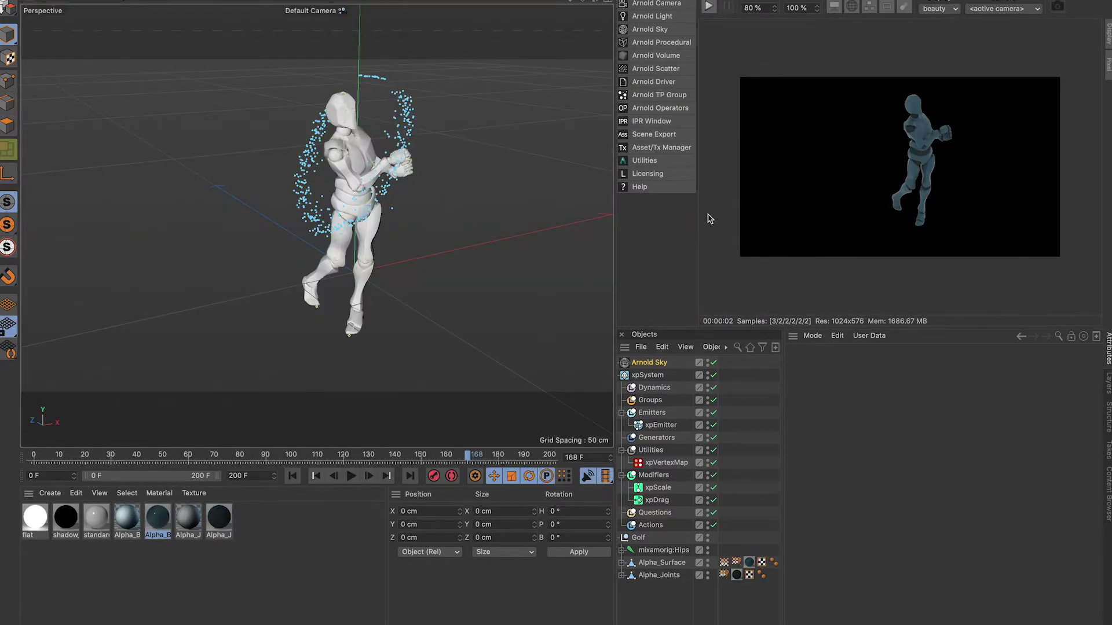
click(708, 7)
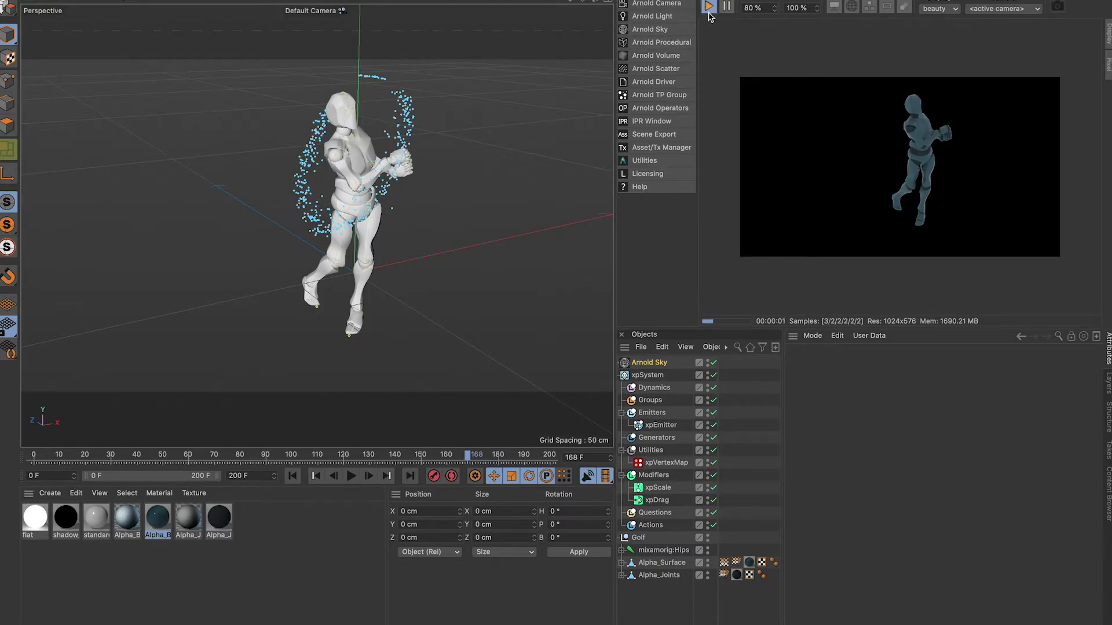
- Make Alpha_Joints_MAT a lead metal with base colour at 40% value, then close and pause
double_click(218, 519)
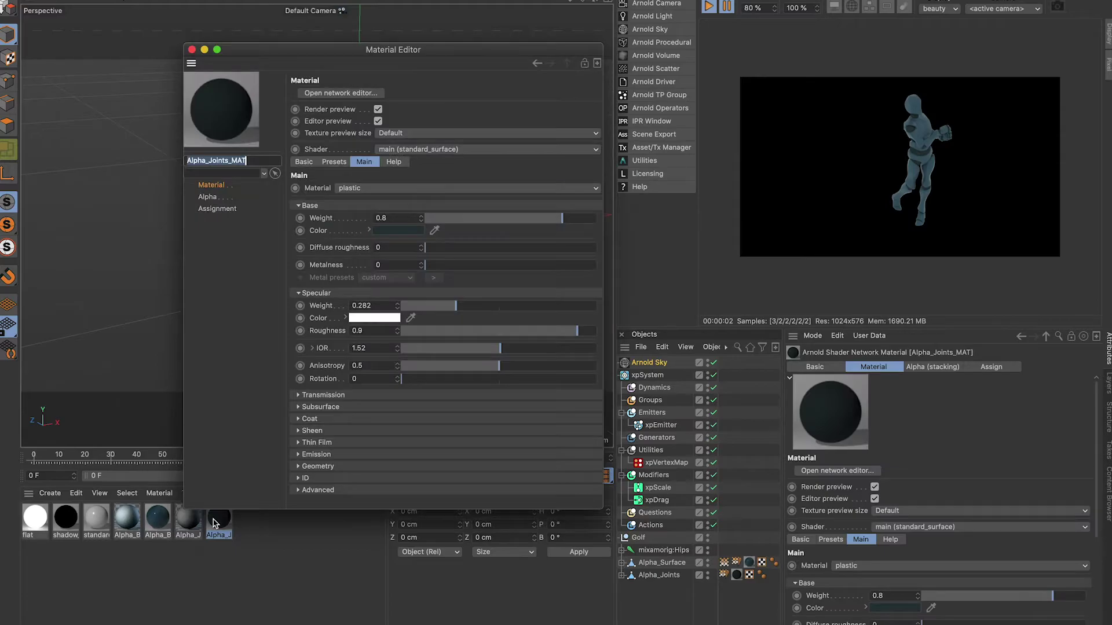
click(407, 189)
click(410, 227)
click(387, 277)
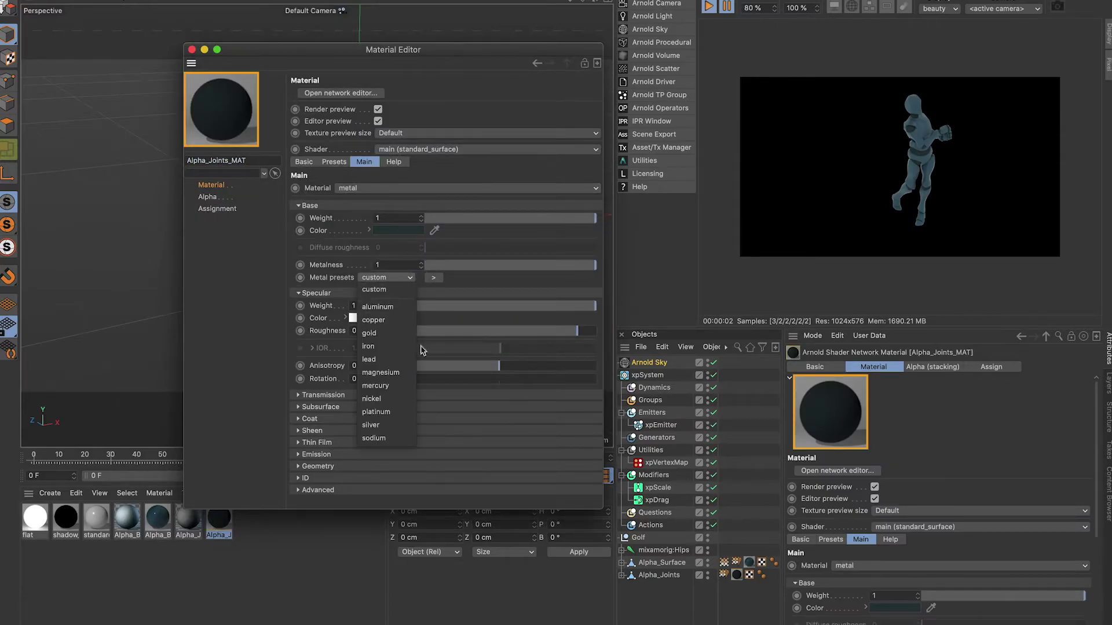
click(409, 360)
click(408, 233)
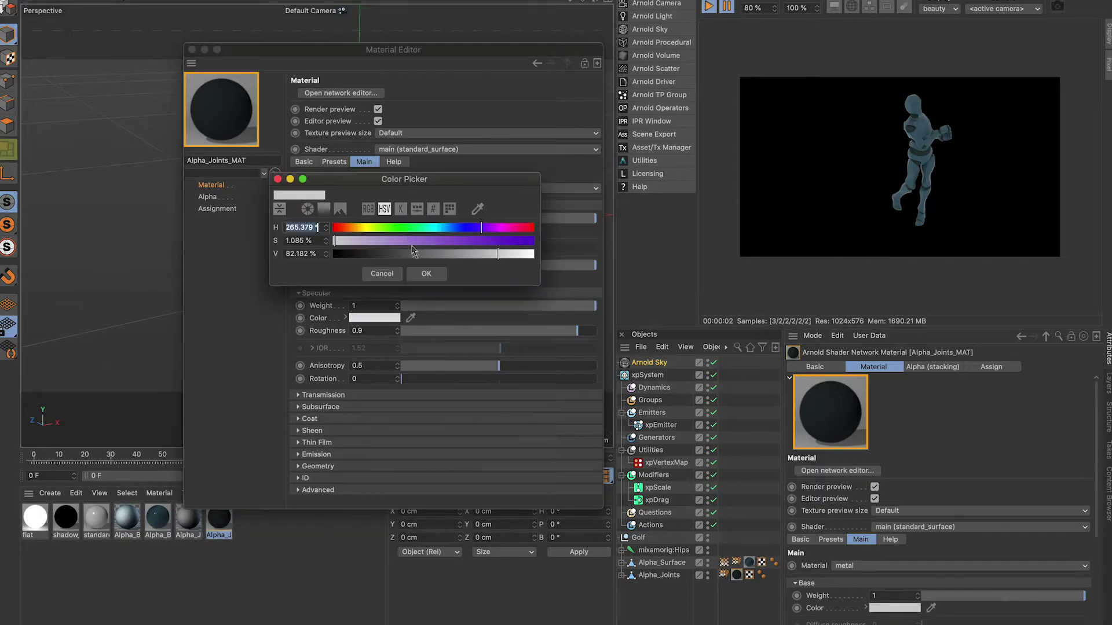
click(414, 254)
click(415, 276)
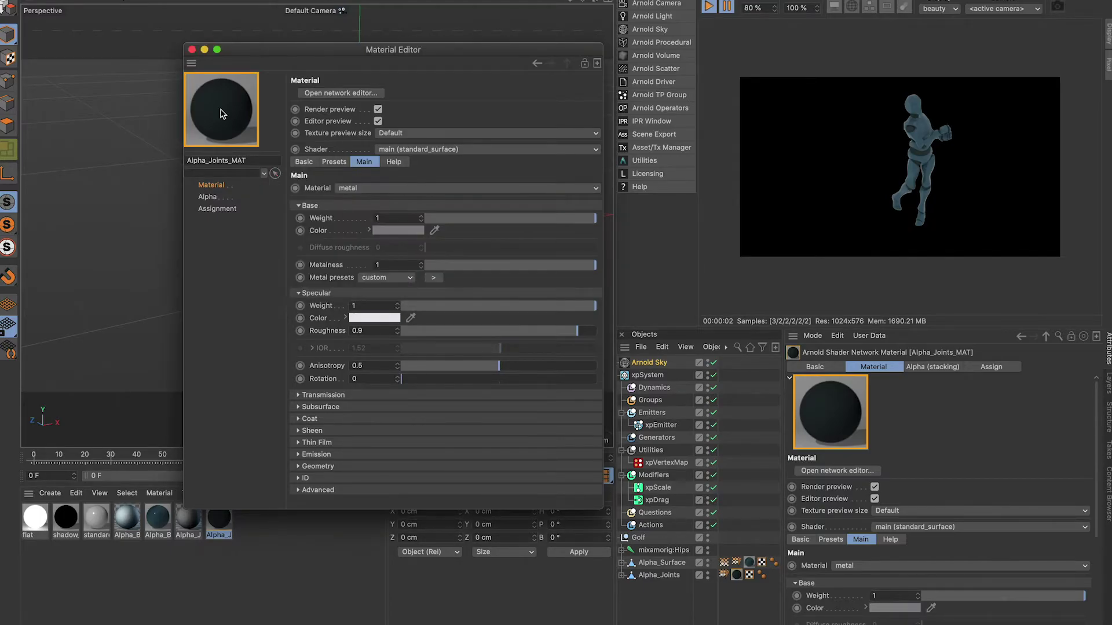
click(193, 50)
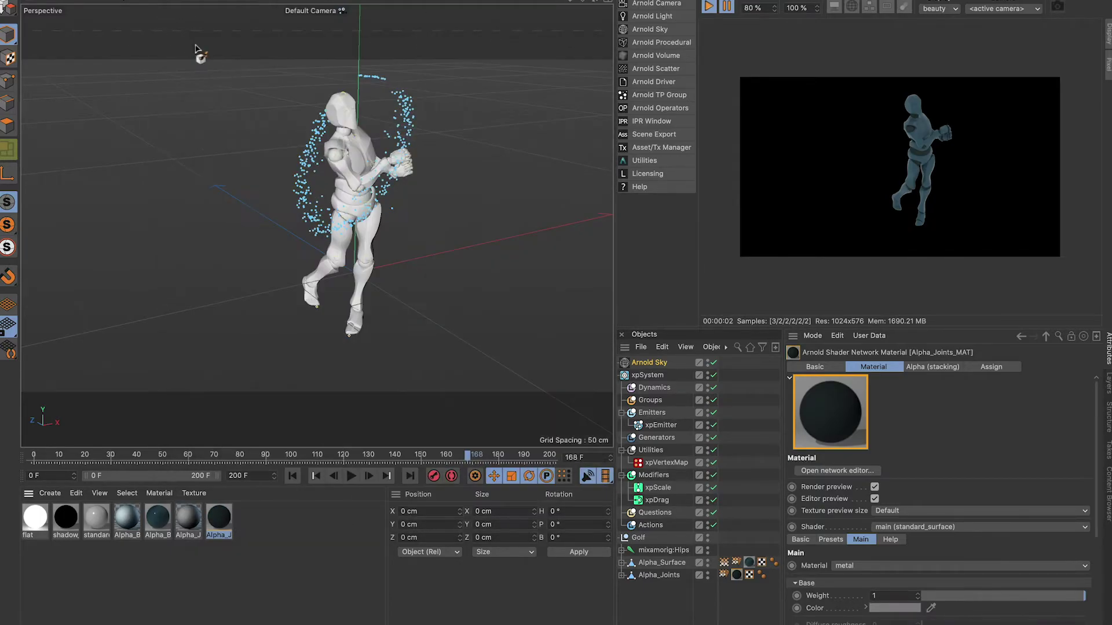
click(726, 7)
- Add a Floor object to the scene and resume the interactive render
click(539, 19)
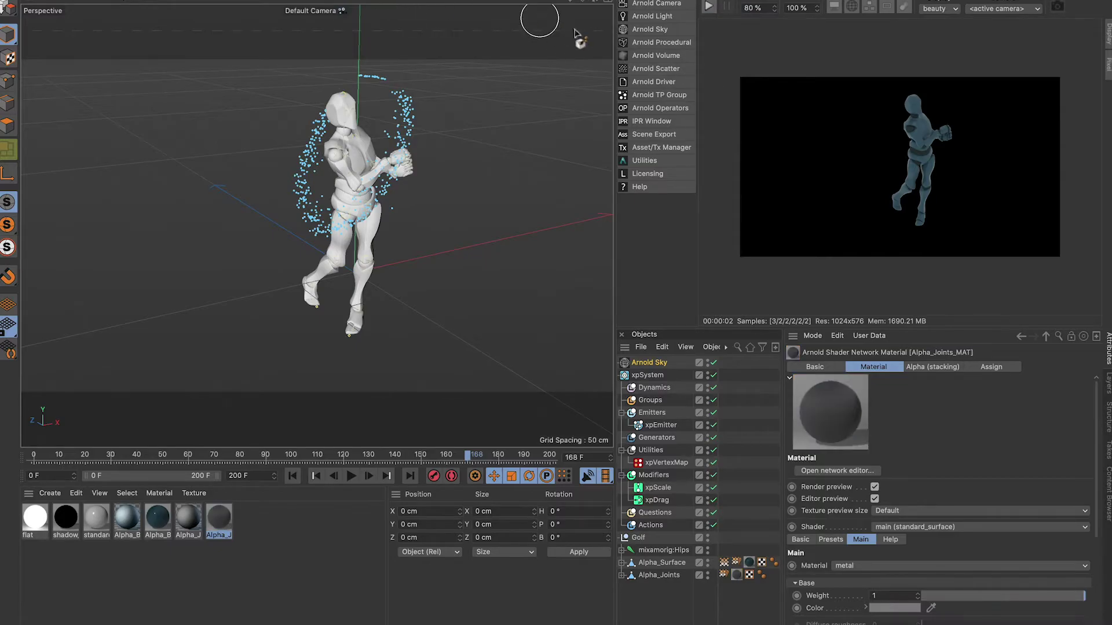
click(526, 315)
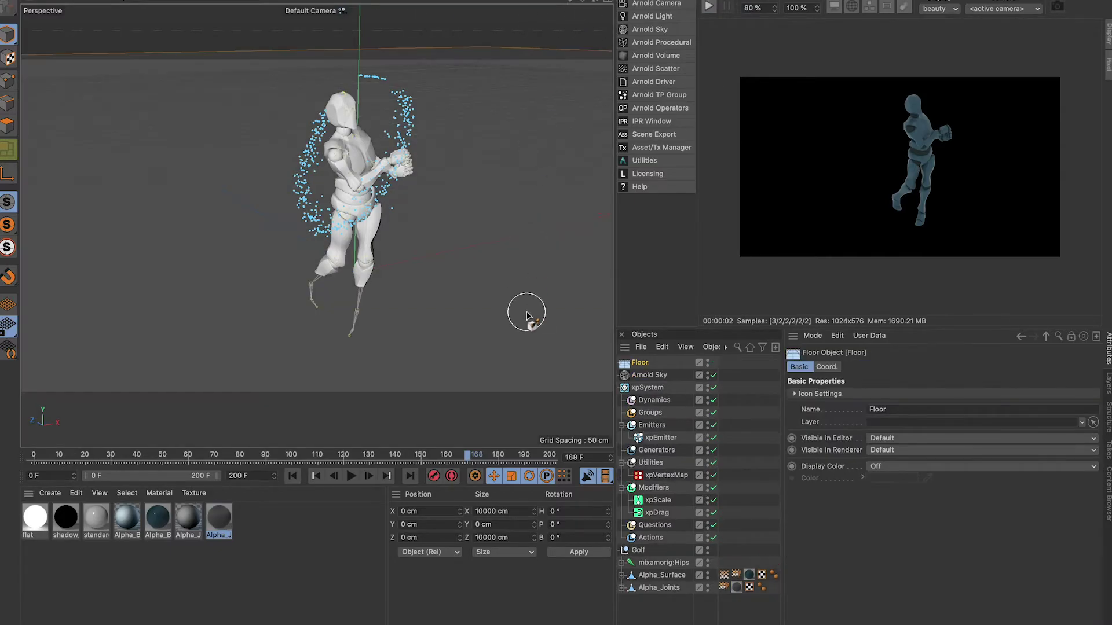
click(724, 7)
- Collapse the xpSystem and Golf hierarchies and select the Golf group
click(537, 217)
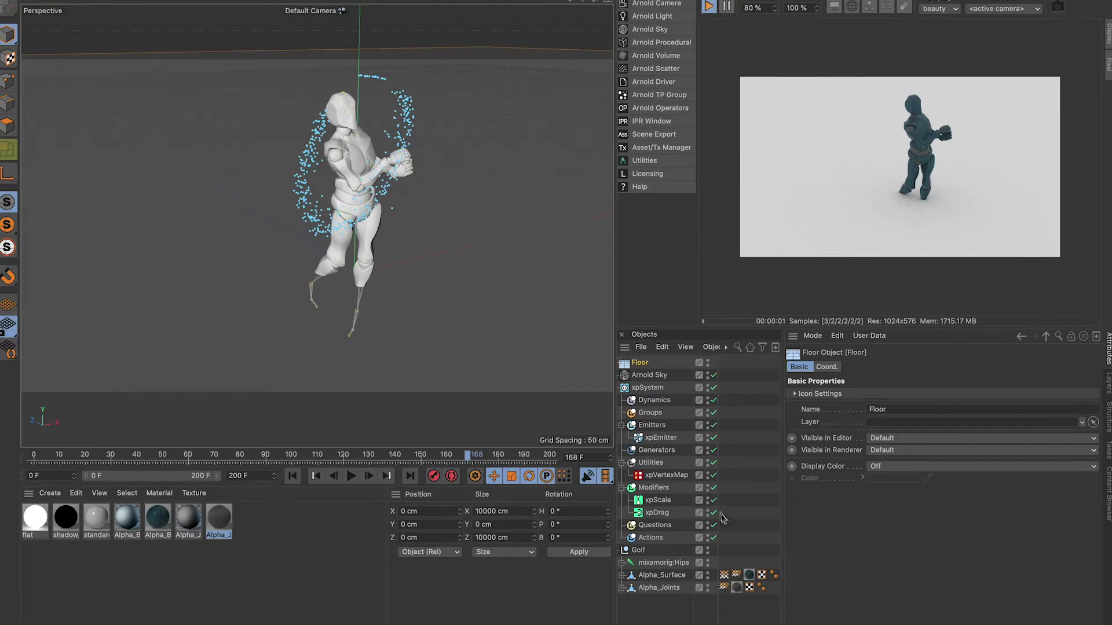
click(620, 389)
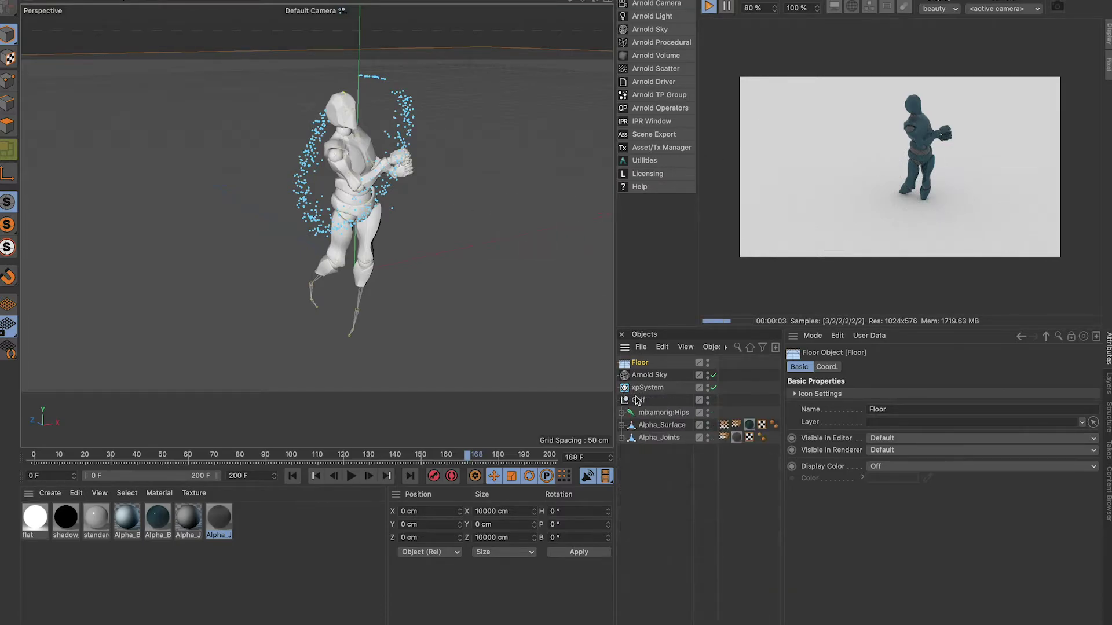
click(619, 402)
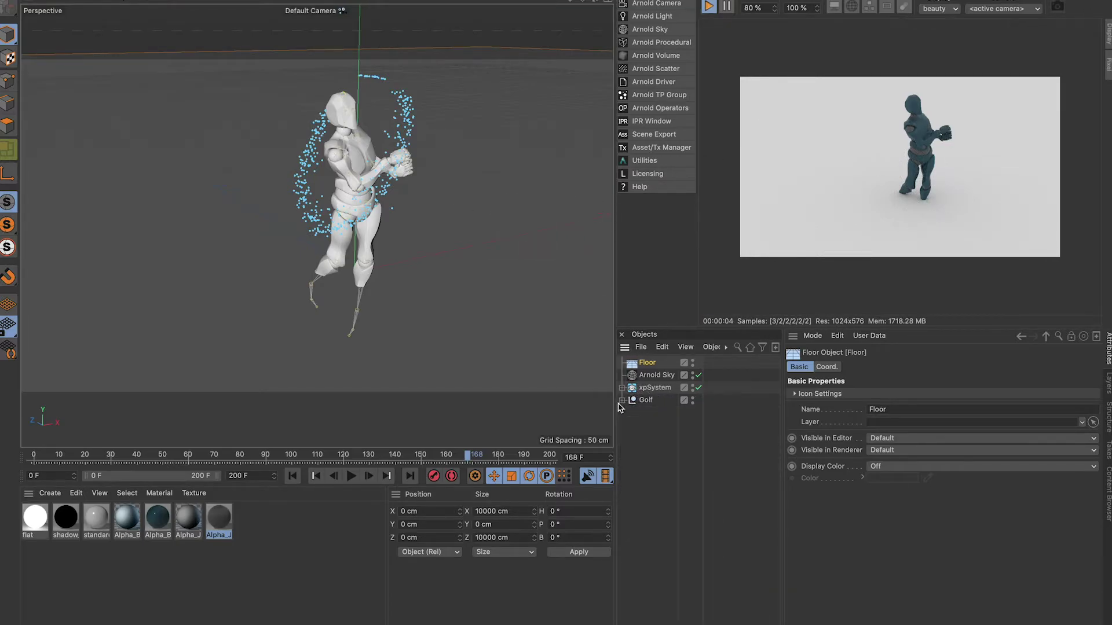
click(649, 402)
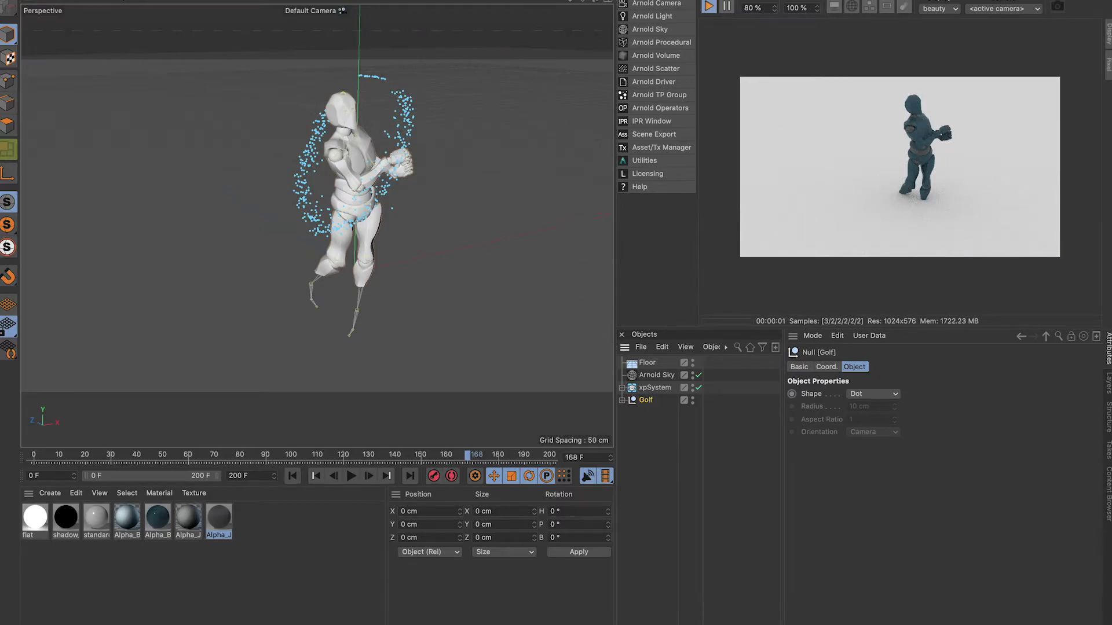
- Drop the Golf character onto the floor with Drop2Floor and stop the live Arnold render
click(507, 2)
mouse_move(686, 1)
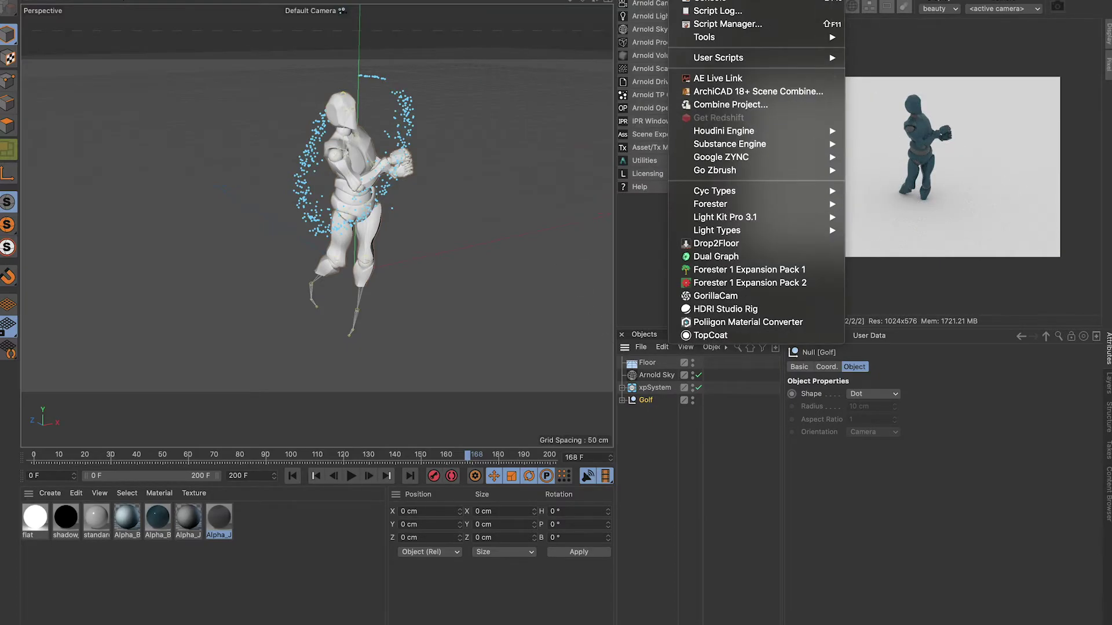
mouse_move(744, 1)
click(716, 243)
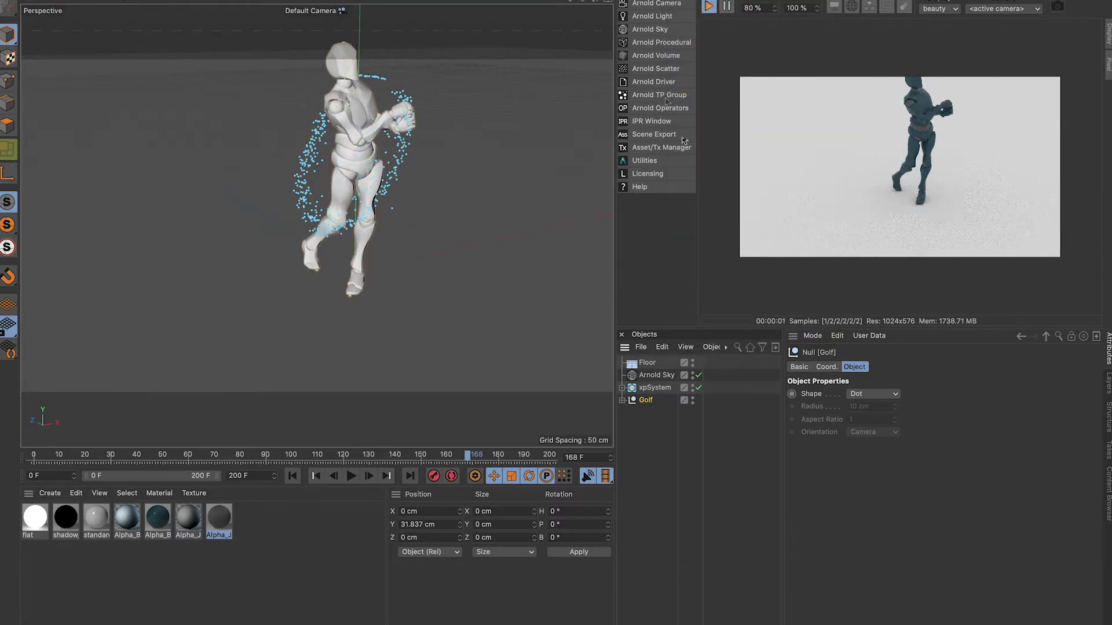
alt+drag(441, 144, 316, 226)
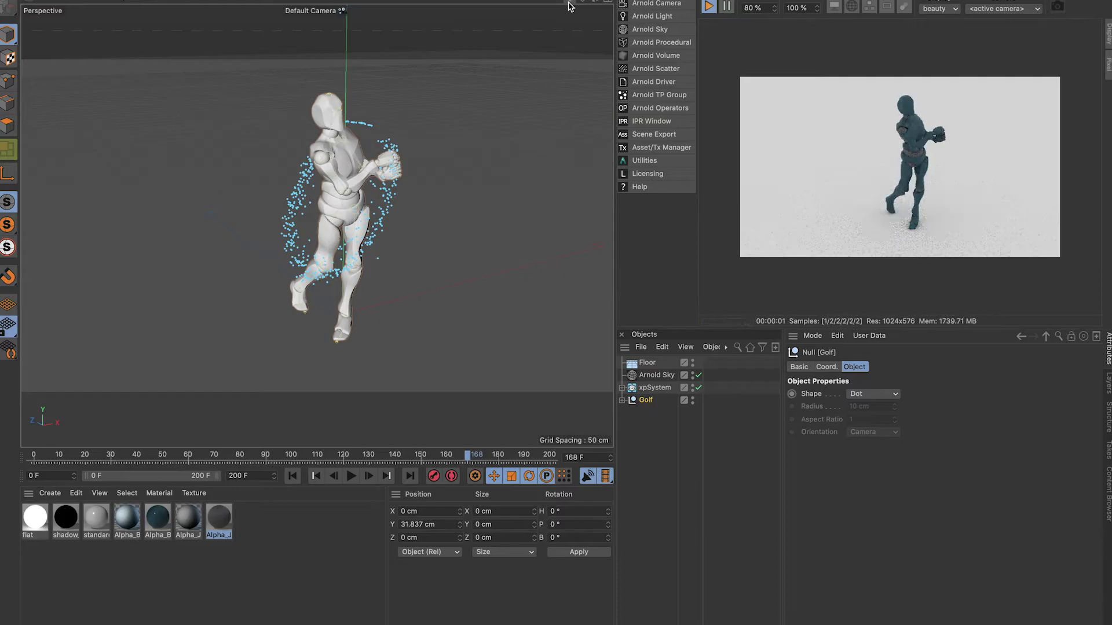
click(726, 6)
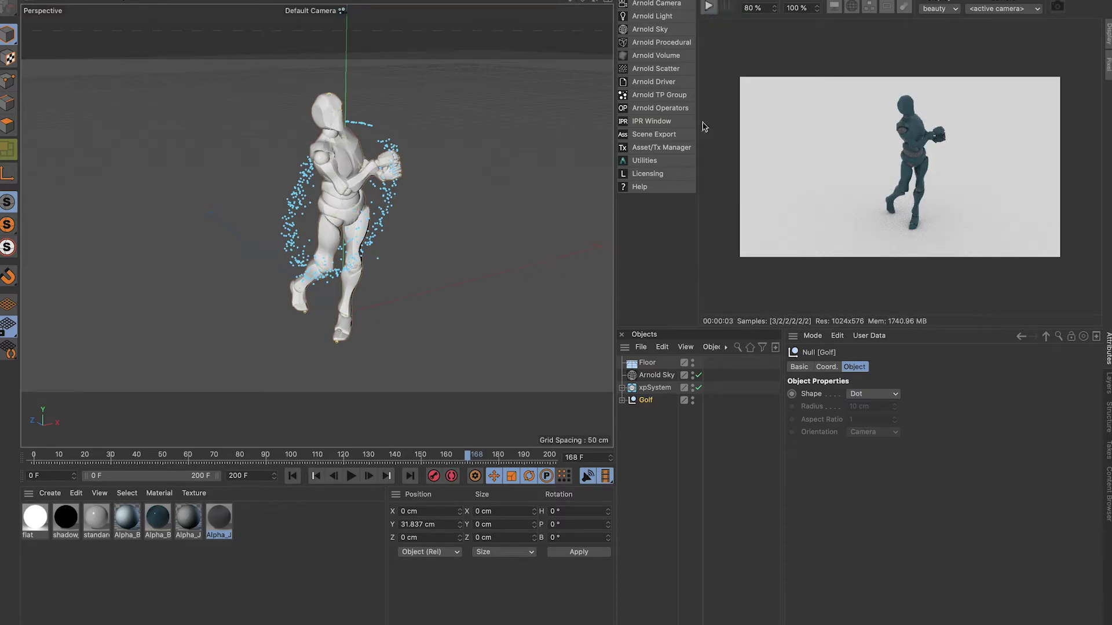
click(653, 376)
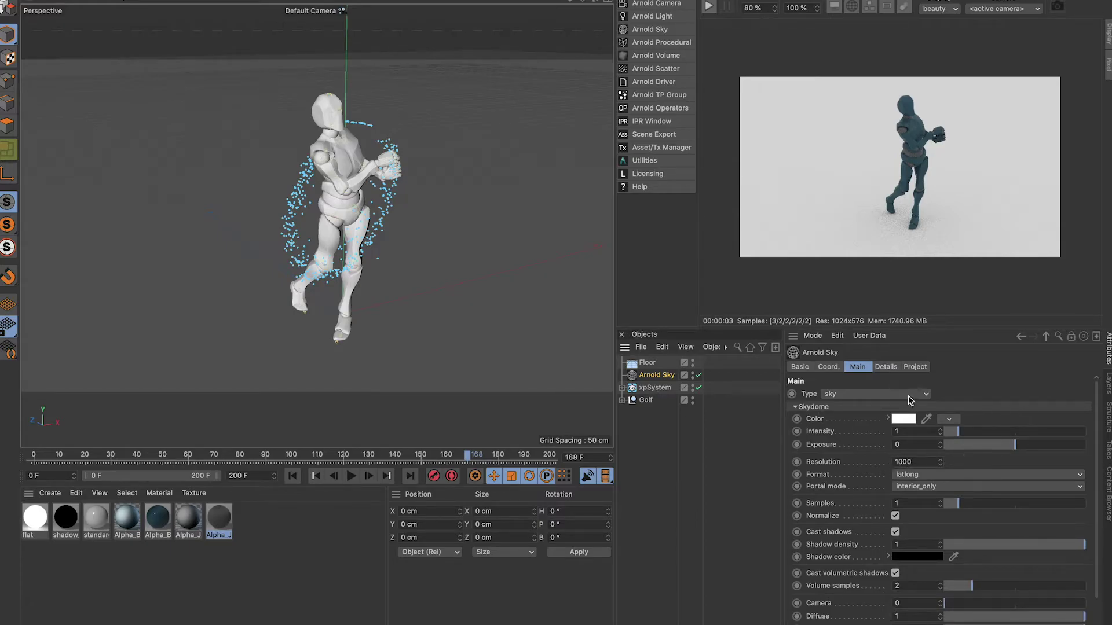
- Switch the Arnold Sky type to physical_sky, then back to sky
click(908, 400)
click(907, 418)
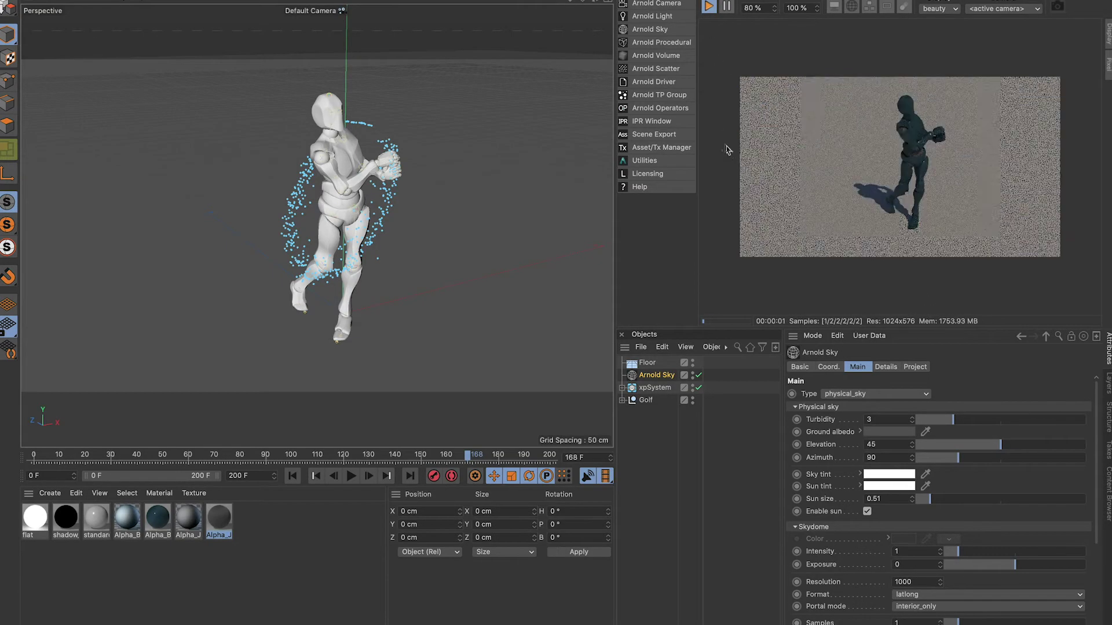
click(926, 395)
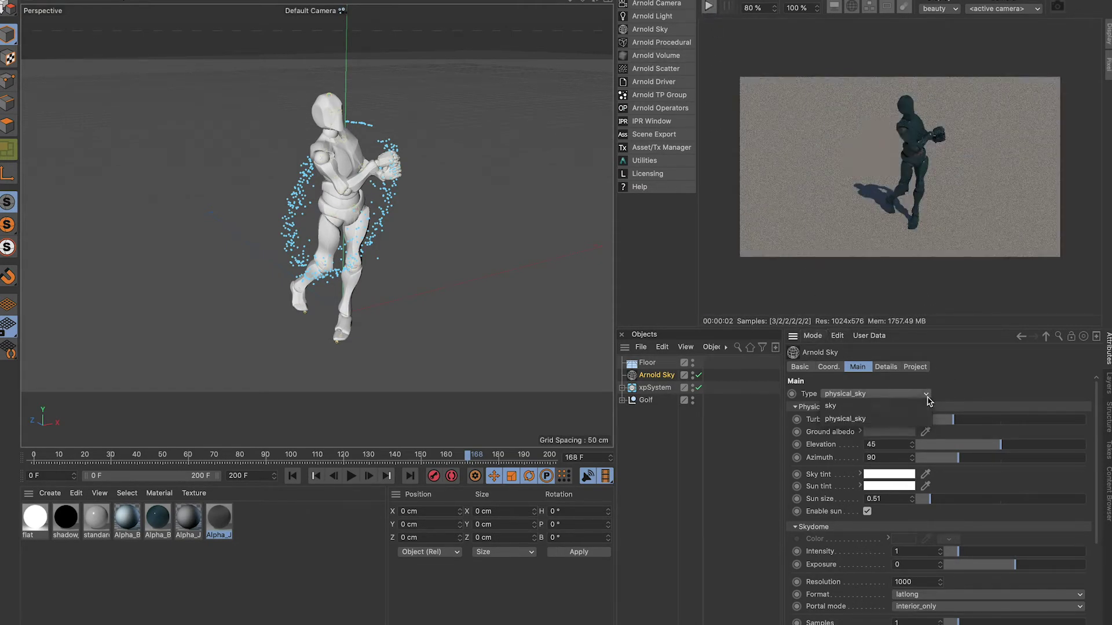
click(920, 406)
- Set the sky colour source to texture and begin browsing for an image
click(948, 418)
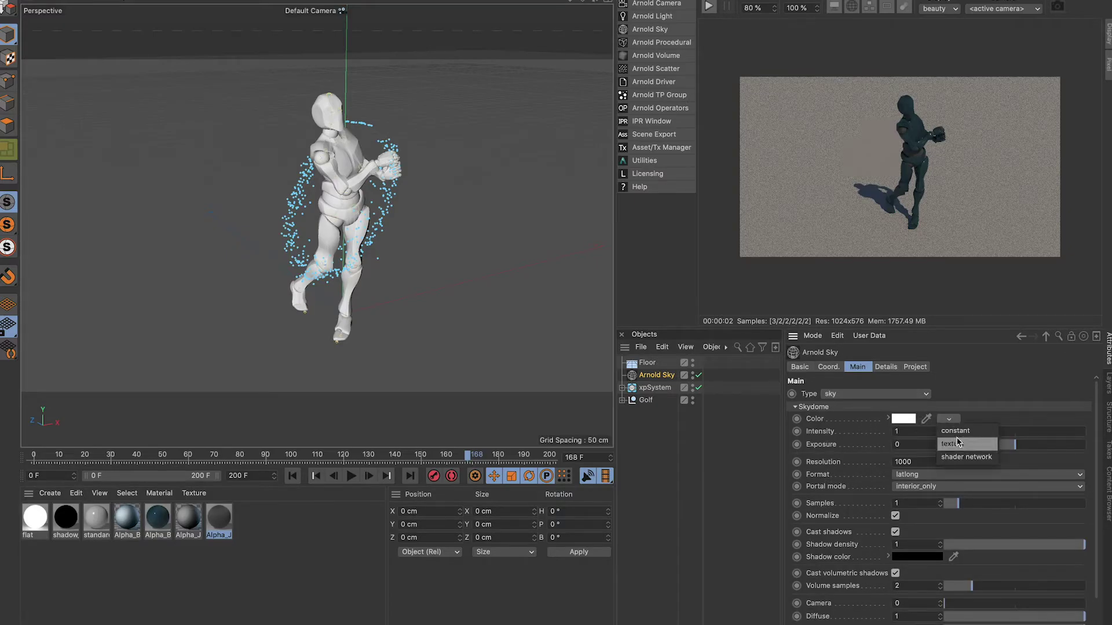
click(973, 431)
click(836, 59)
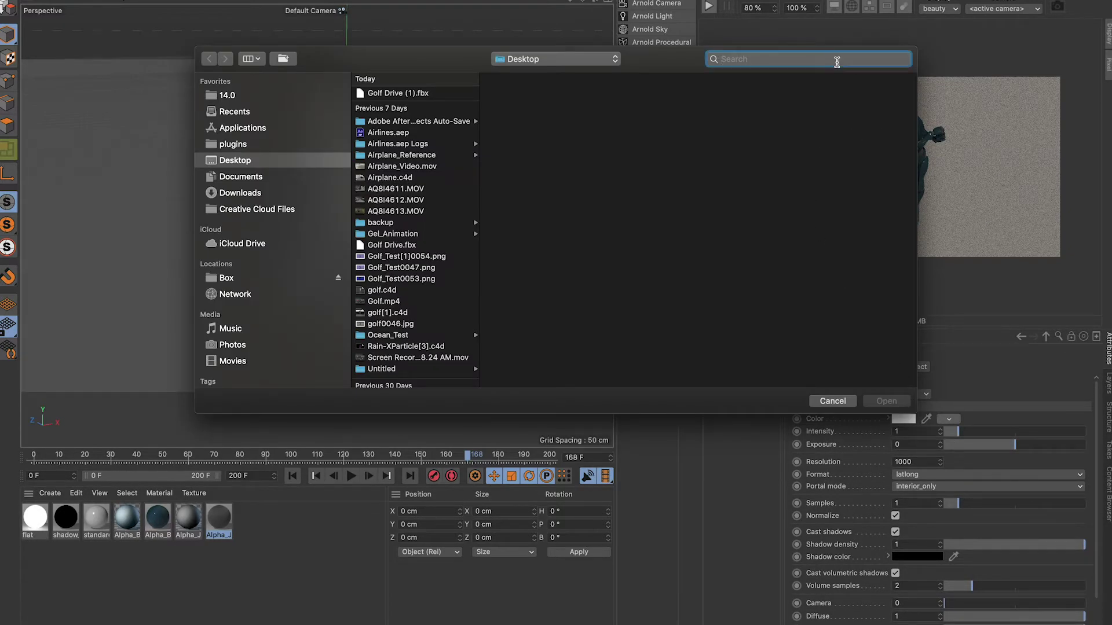
- Load the HdrOutdoorFieldSunsetCloudy007 preview image from the HDRI folder into the sky, without copying
text(hdri)
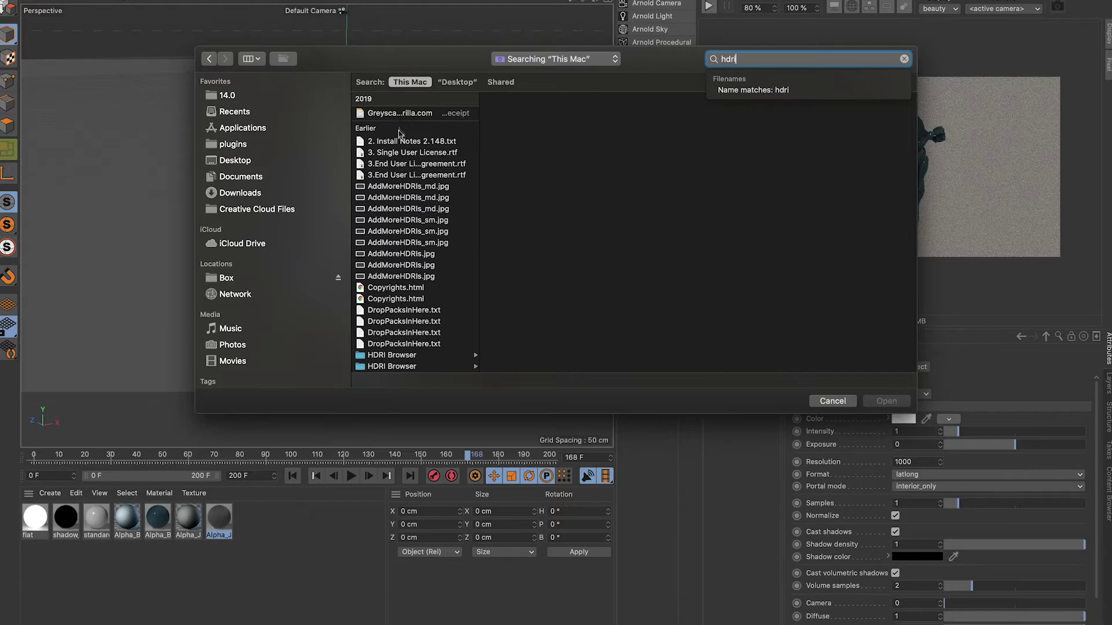
scroll(408, 229, down, 4)
click(457, 230)
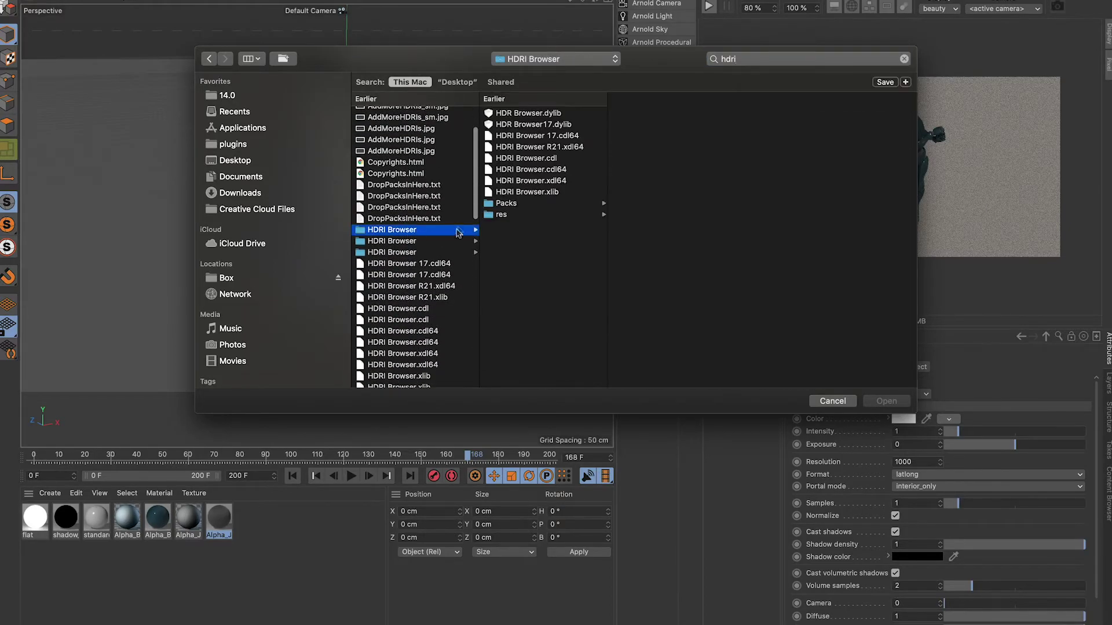
scroll(339, 313, down, 5)
scroll(382, 342, down, 10)
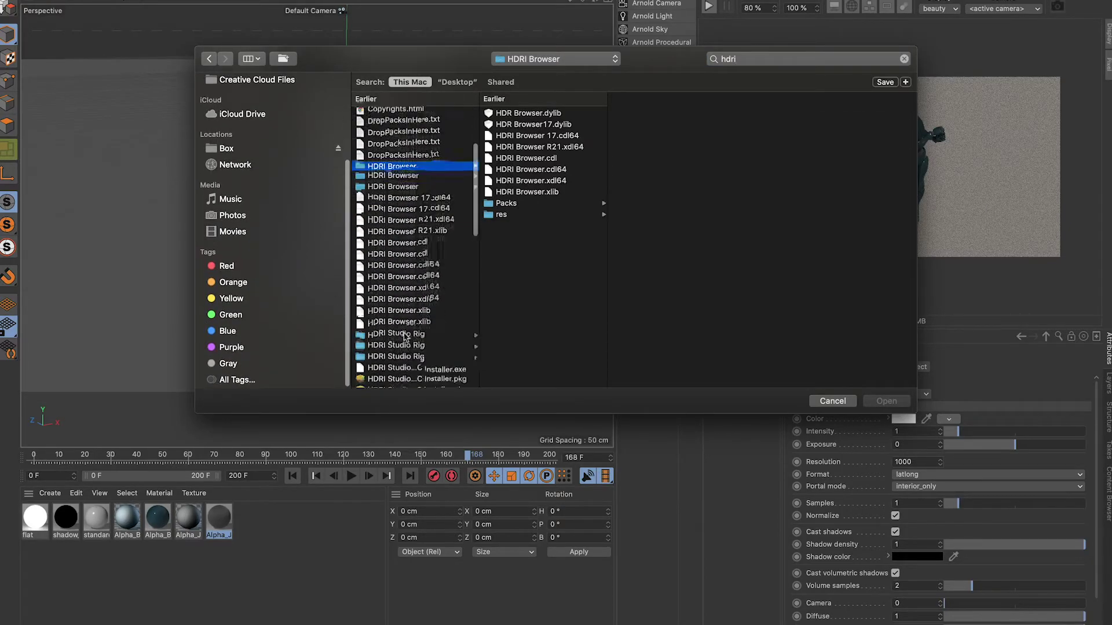
click(405, 315)
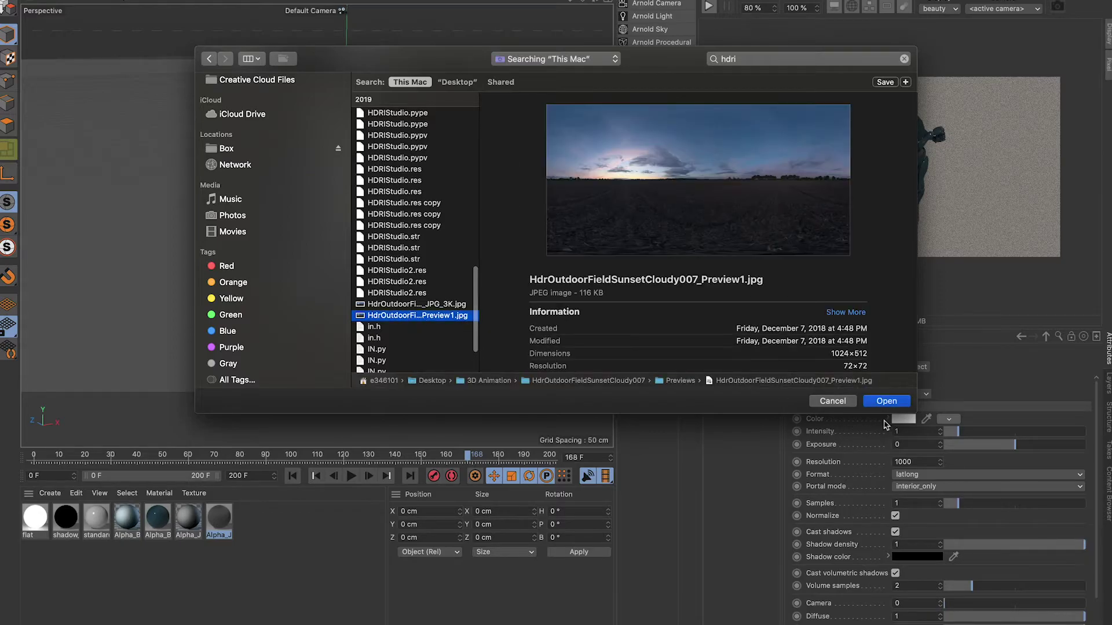
click(884, 401)
click(591, 188)
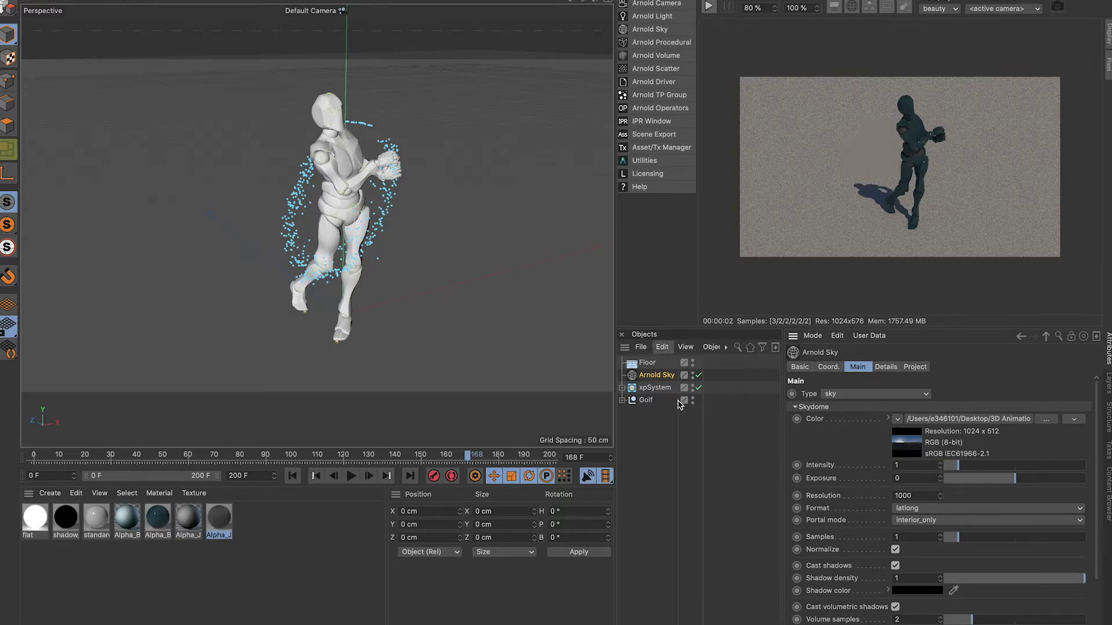
- Restart the live render and rotate the Golf figure to H 217.605°
click(709, 8)
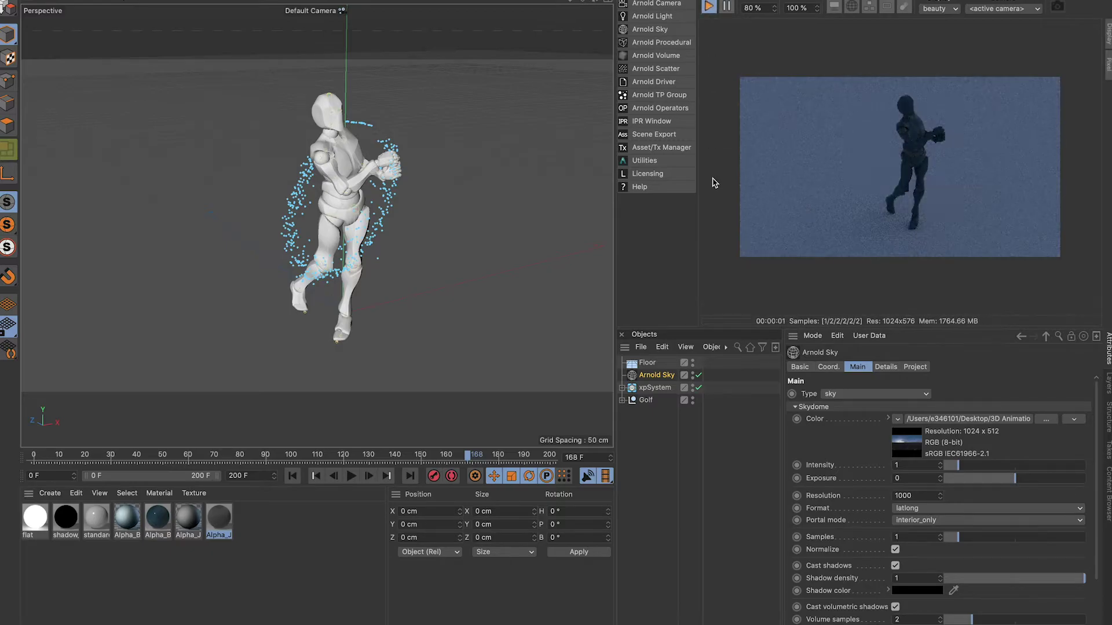
click(418, 139)
key(r)
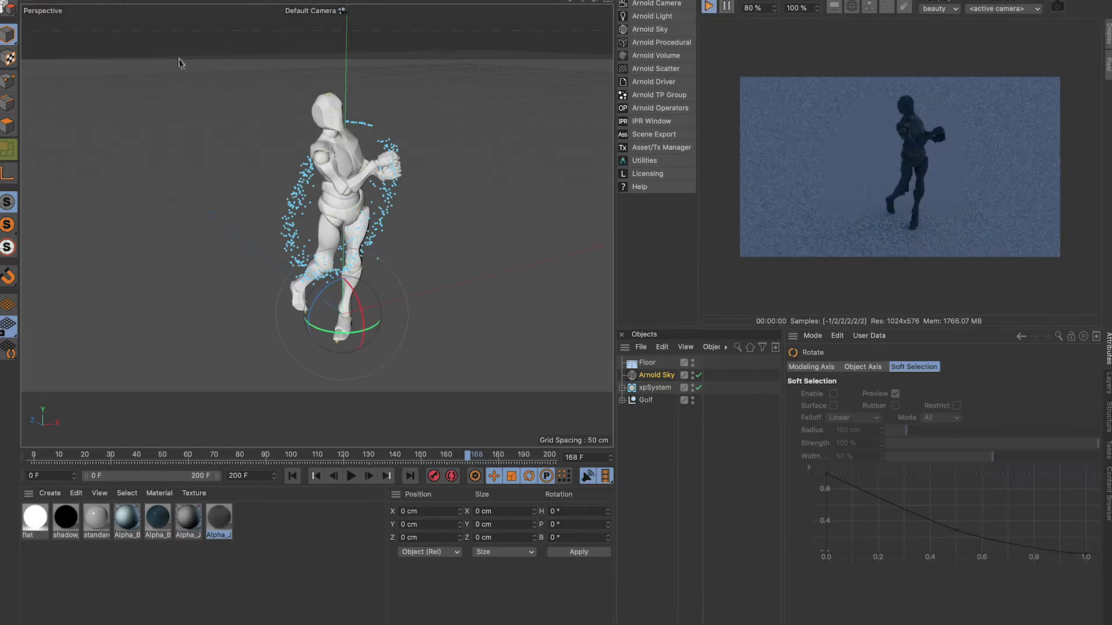
drag(334, 334, 382, 377)
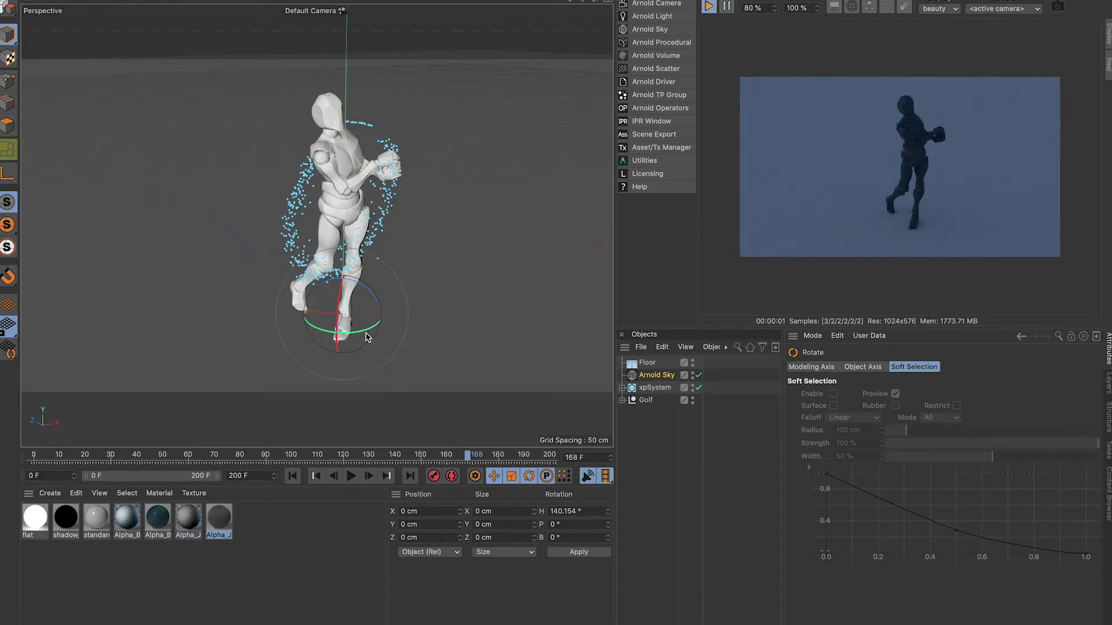
drag(365, 337, 472, 372)
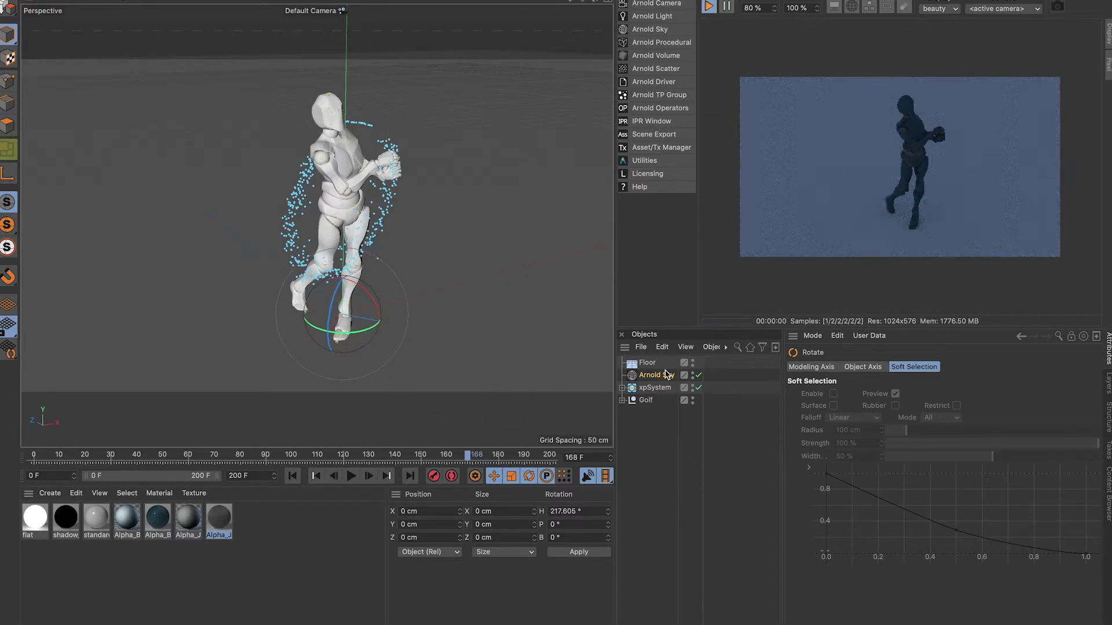
- Set the Arnold Sky intensity to 2.75 and samples to 2
click(656, 375)
click(983, 466)
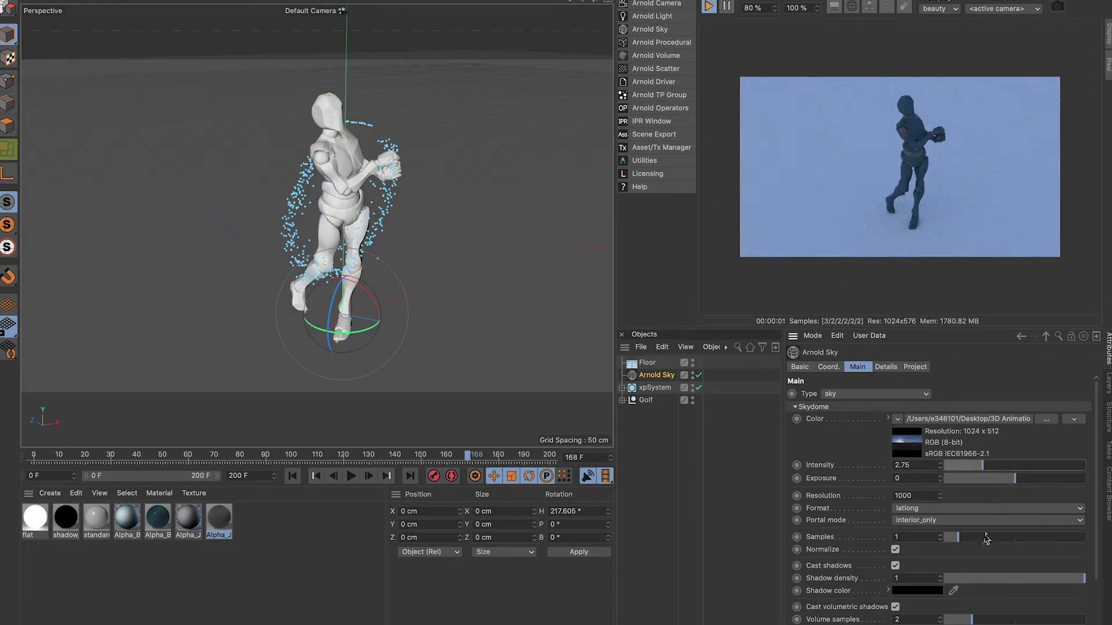
right_click(964, 541)
click(921, 539)
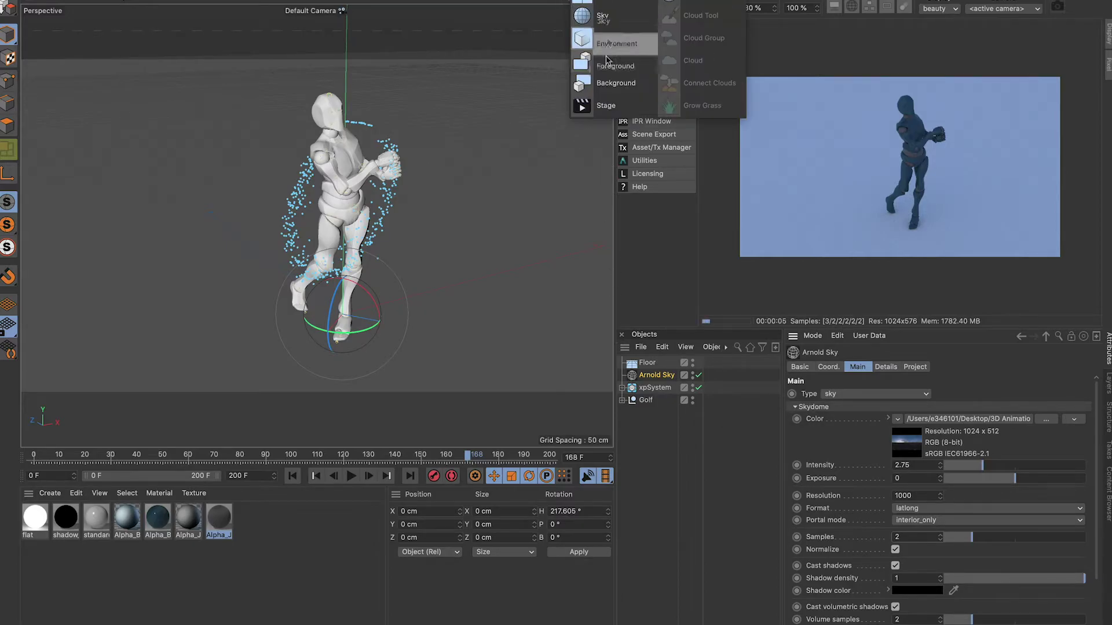
click(597, 92)
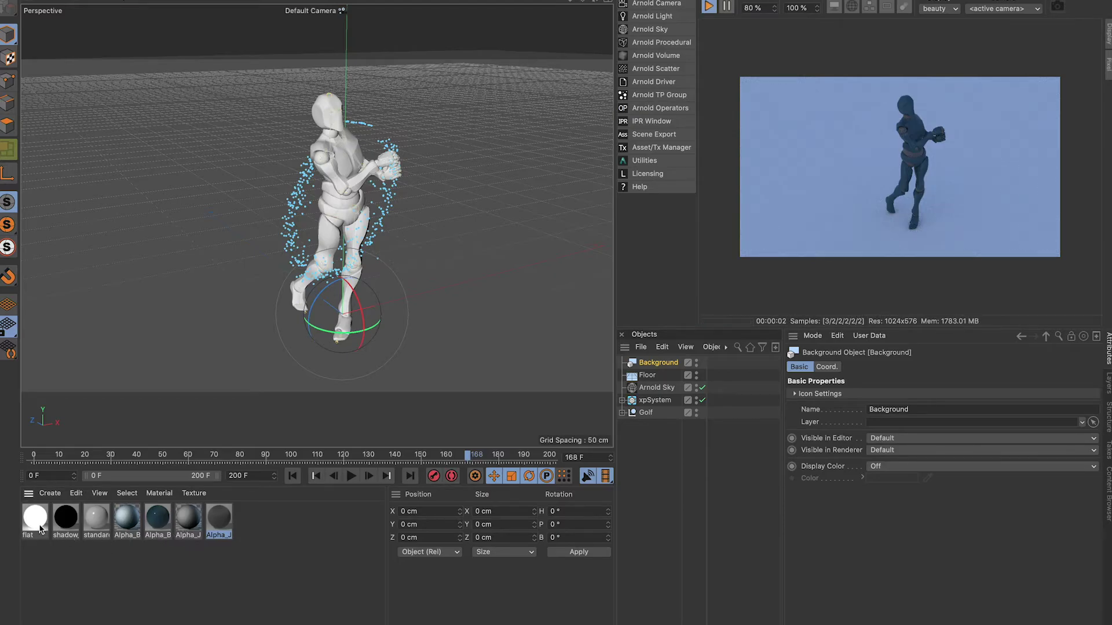
- Apply the flat material to the Background object
drag(41, 528, 655, 363)
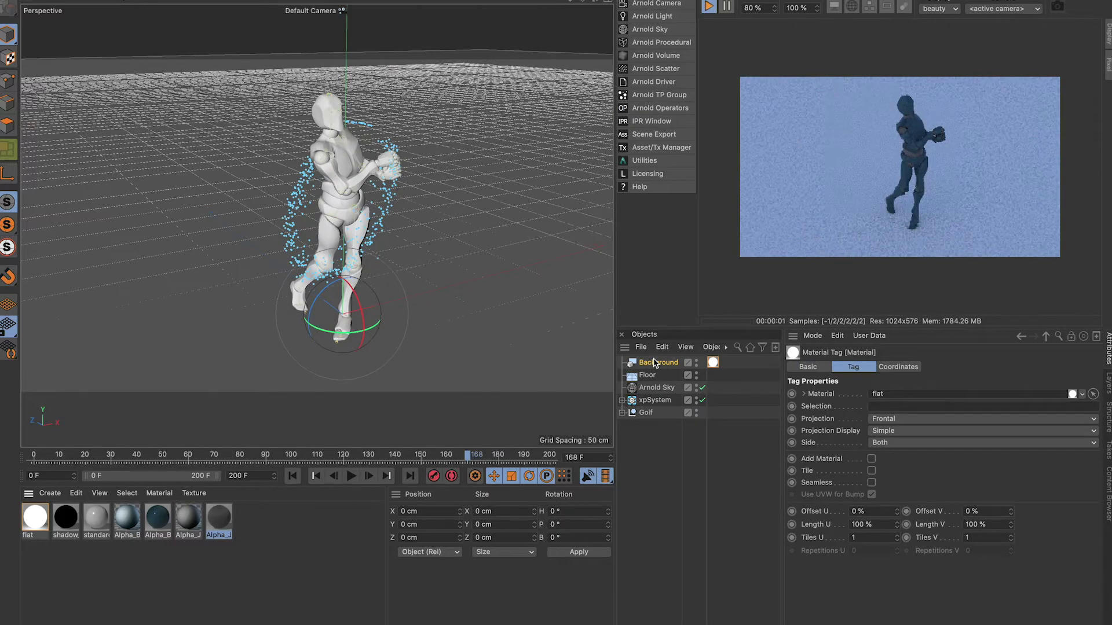
alt+drag(316, 191, 317, 224)
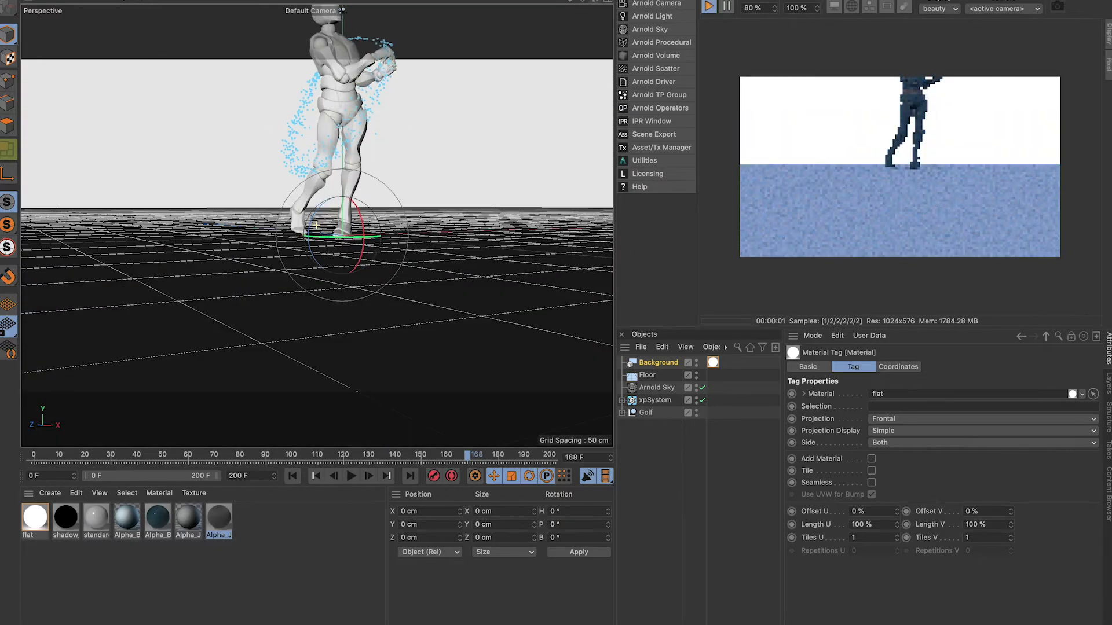
scroll(317, 225, down, 10)
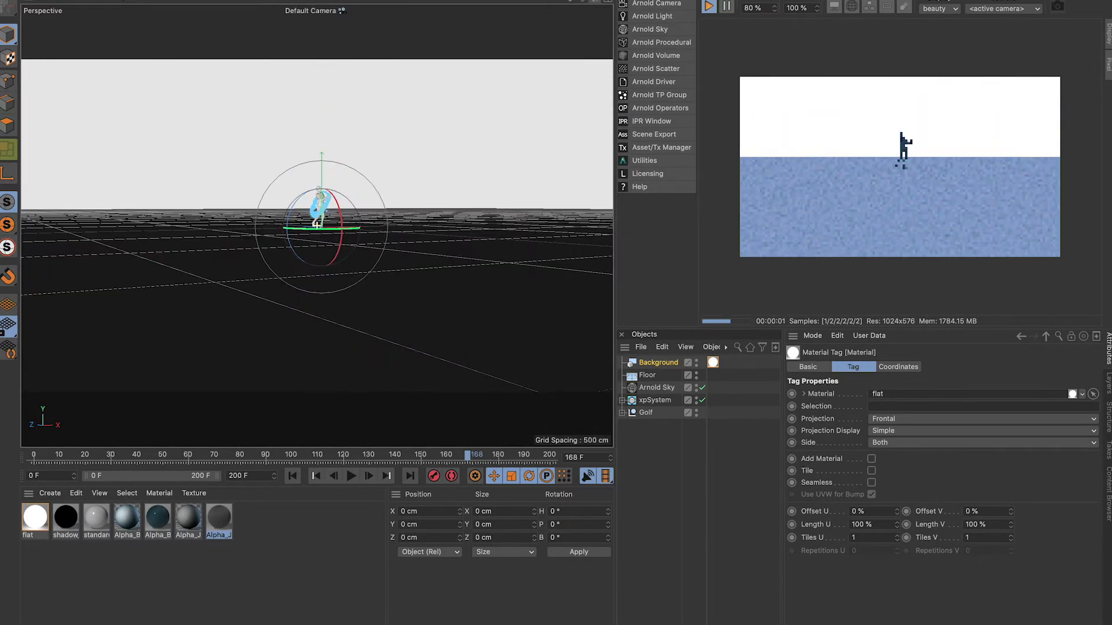
mouse_move(317, 224)
alt+mouse_down()
mouse_move(317, 249)
mouse_move(316, 223)
alt+mouse_up()
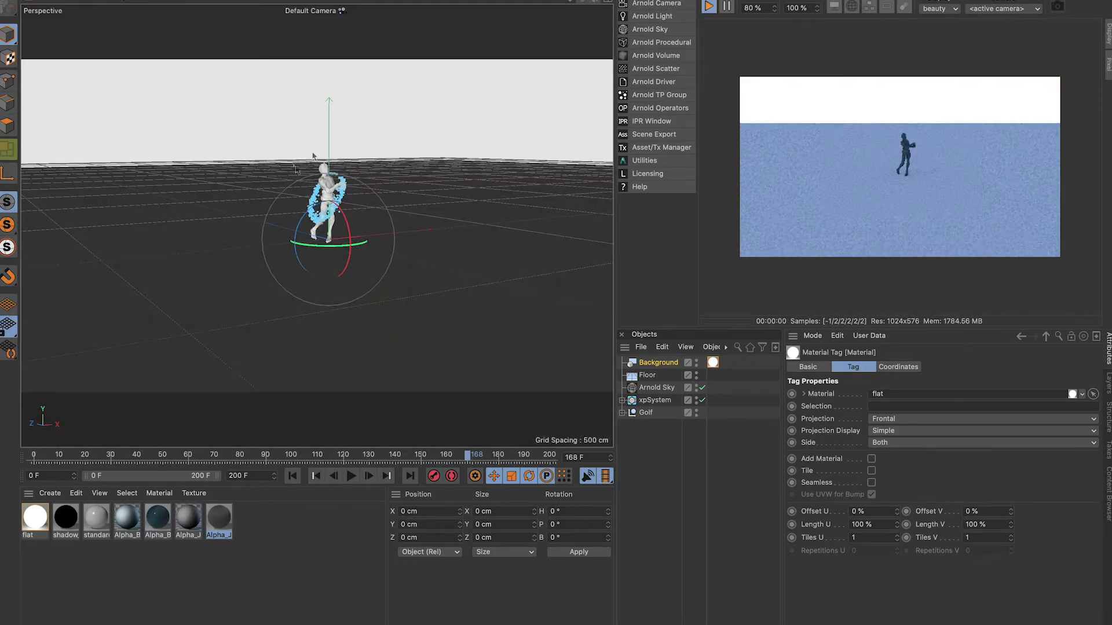
- Recolour the flat material blue with H 234° and S 72%
click(39, 521)
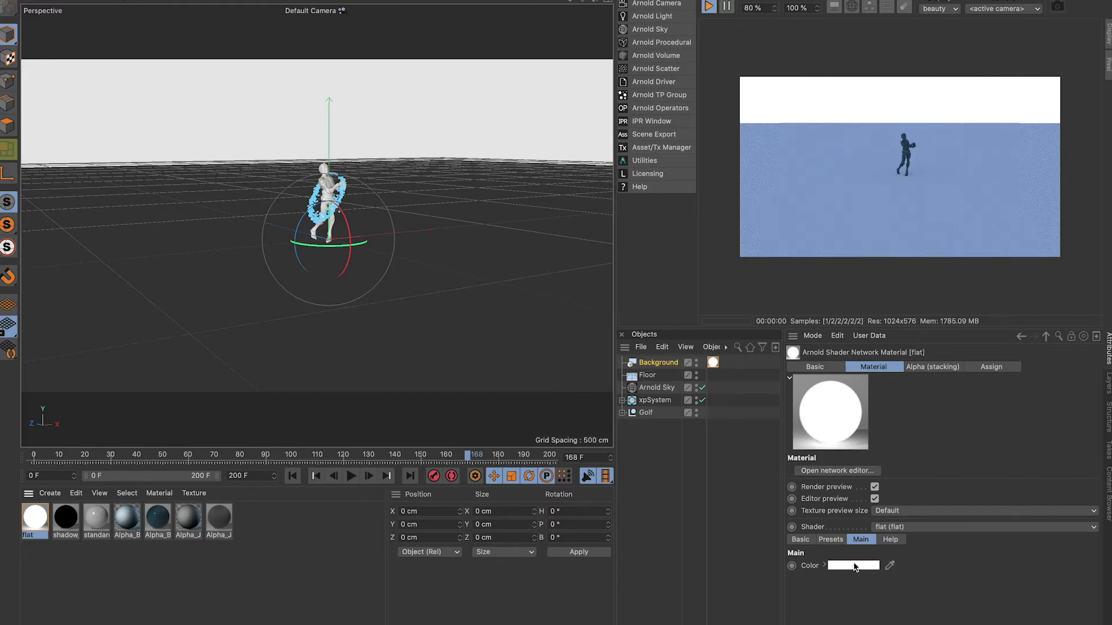
click(854, 566)
drag(862, 561, 912, 560)
click(883, 573)
click(926, 573)
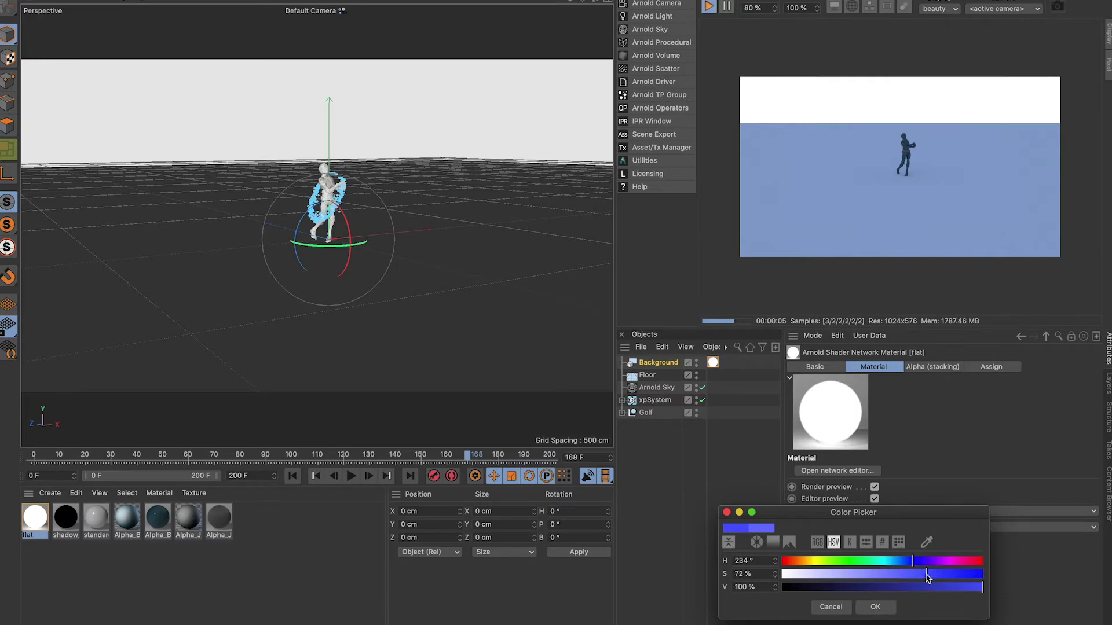
click(884, 606)
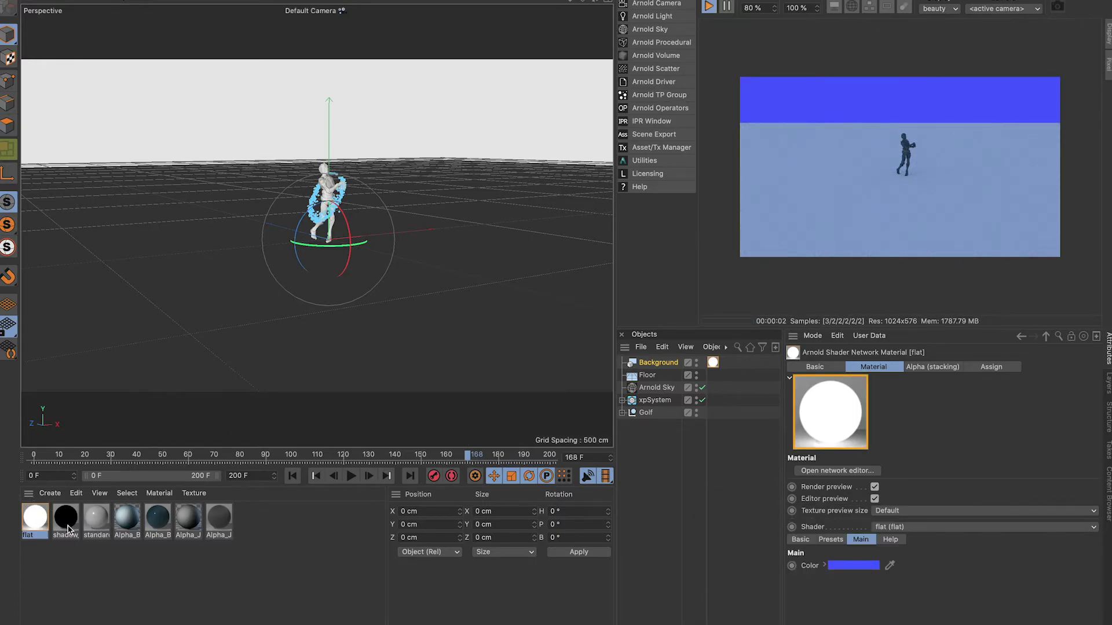
drag(69, 530, 857, 300)
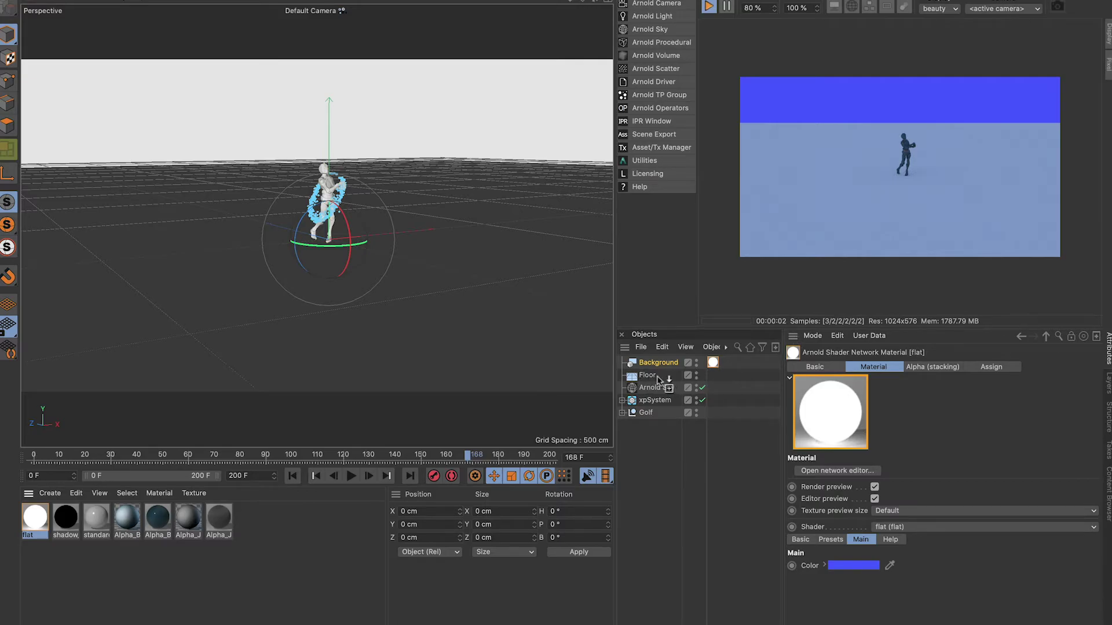
- Apply shadow_matte to the Floor and expand its specular settings
drag(658, 379, 658, 378)
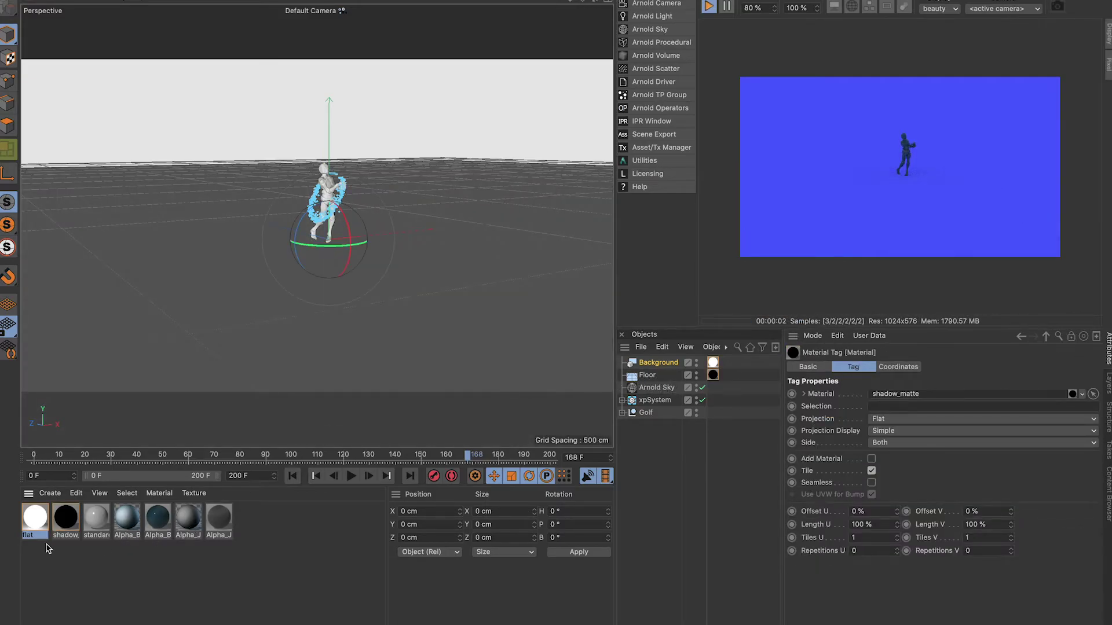
double_click(72, 509)
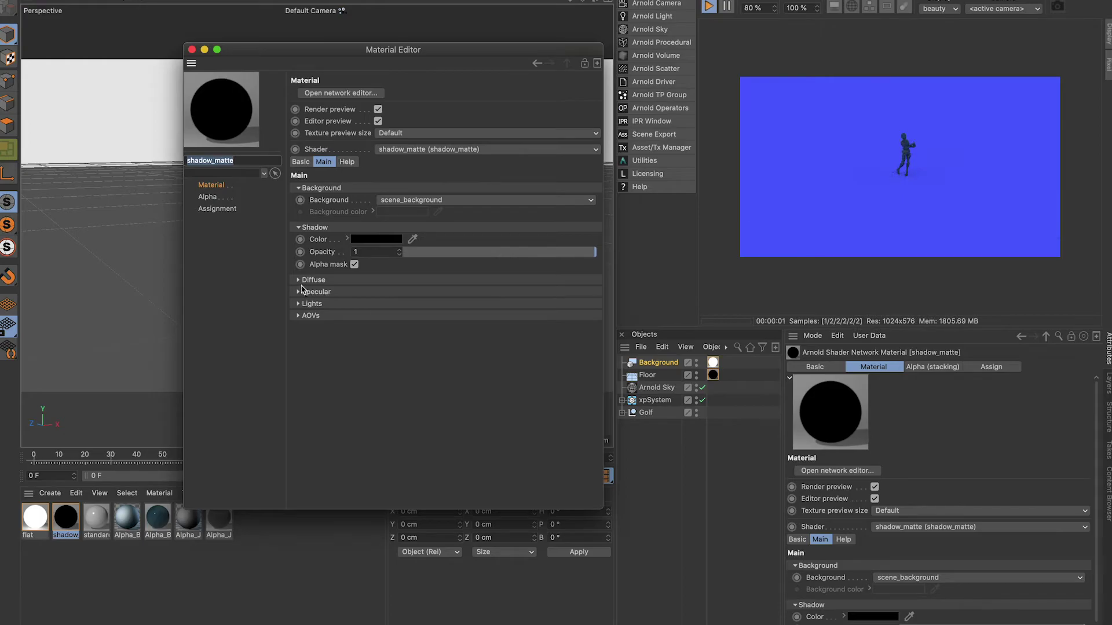
click(299, 279)
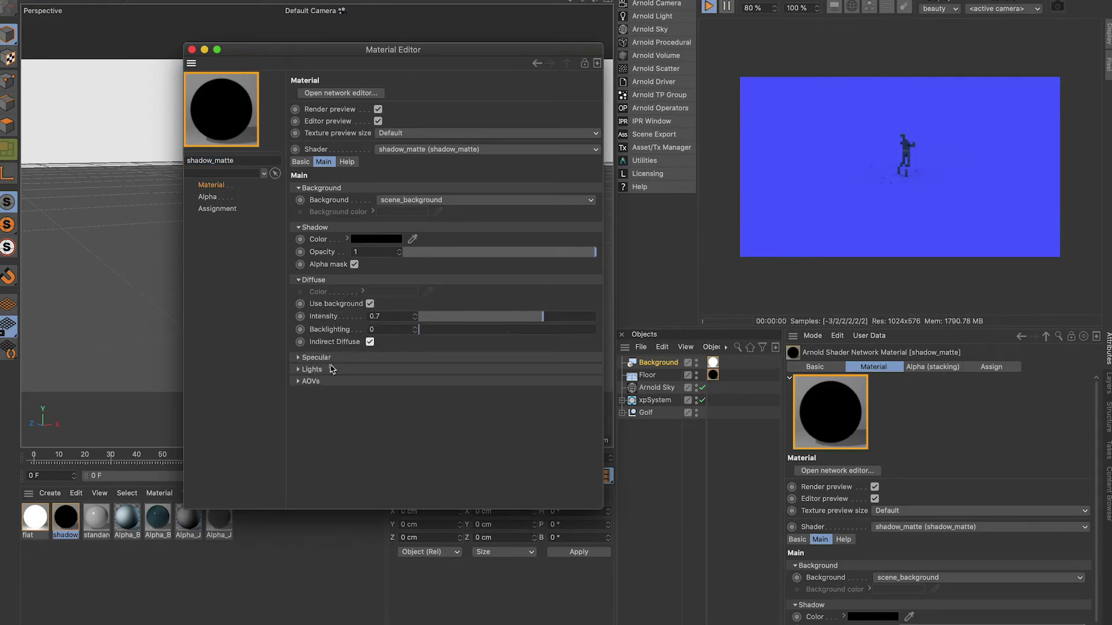
click(370, 357)
- Set diffuse backlighting to 0.26 and specular IOR to 2.23, then close the editor
click(372, 370)
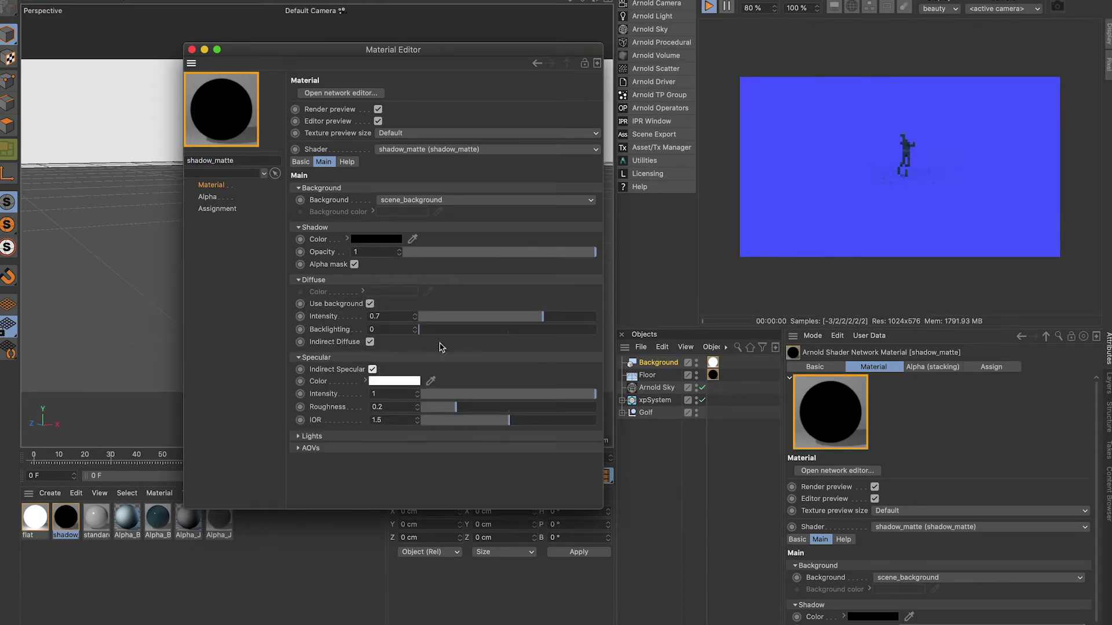
click(474, 329)
drag(468, 328, 465, 329)
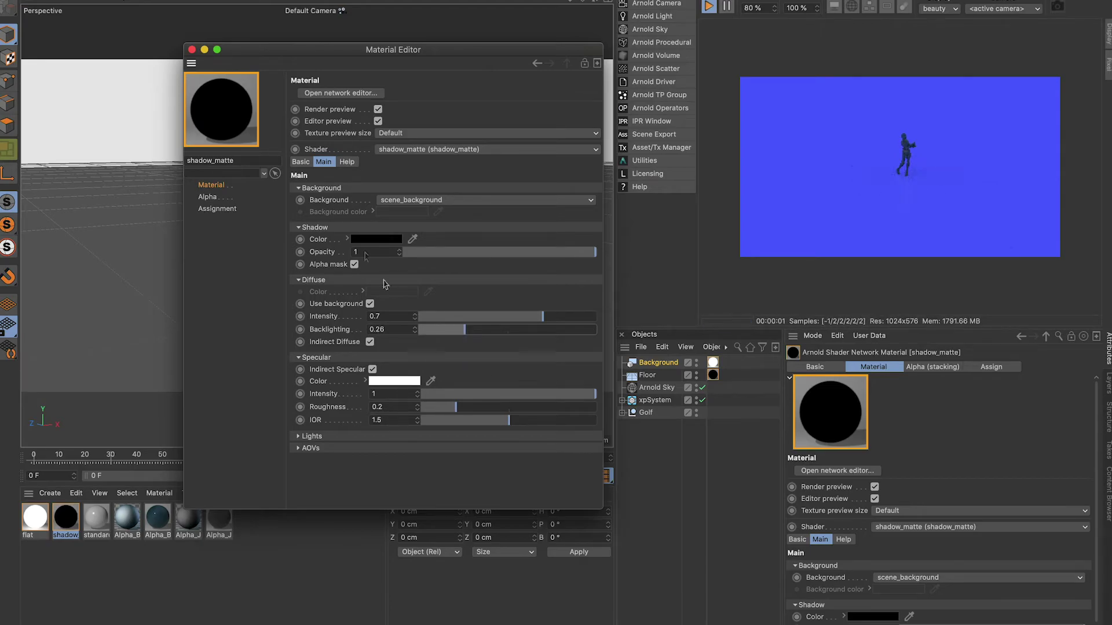
click(551, 420)
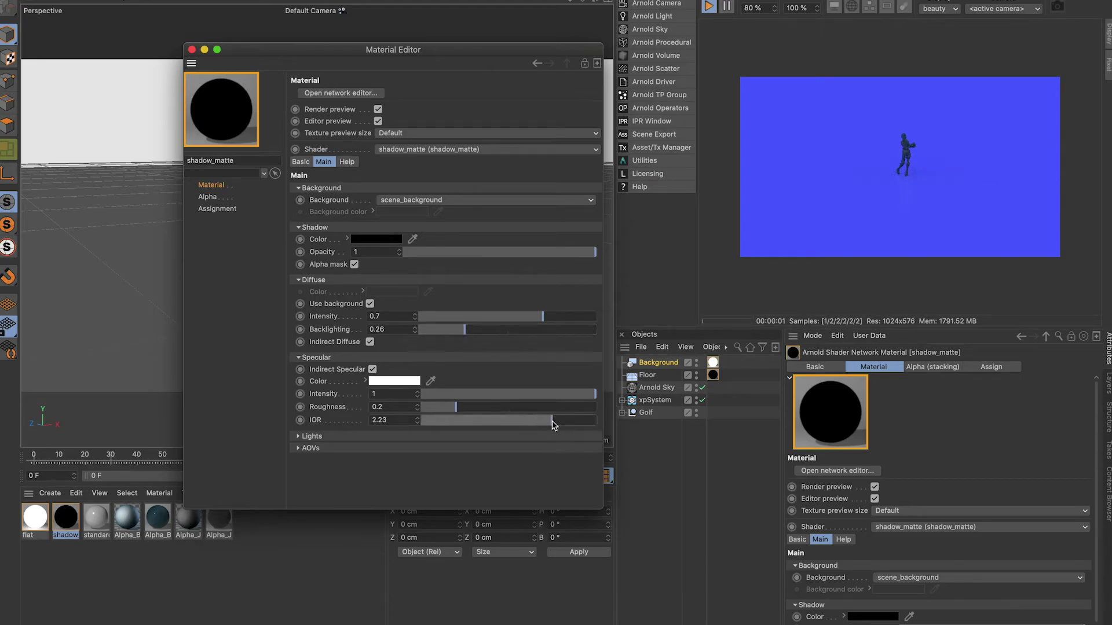
click(191, 49)
mouse_move(581, 9)
mouse_down()
mouse_move(621, 12)
mouse_move(571, 3)
mouse_up()
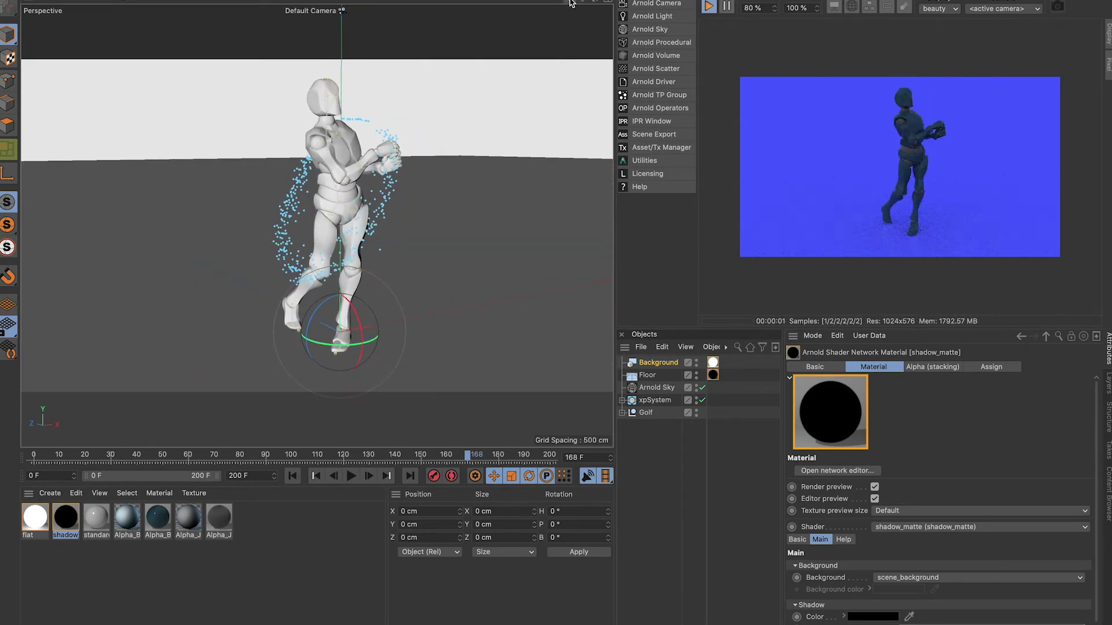
- Add a C4DtoA Arnold Parameters tag to the xpEmitter so particles render as spheres
click(621, 400)
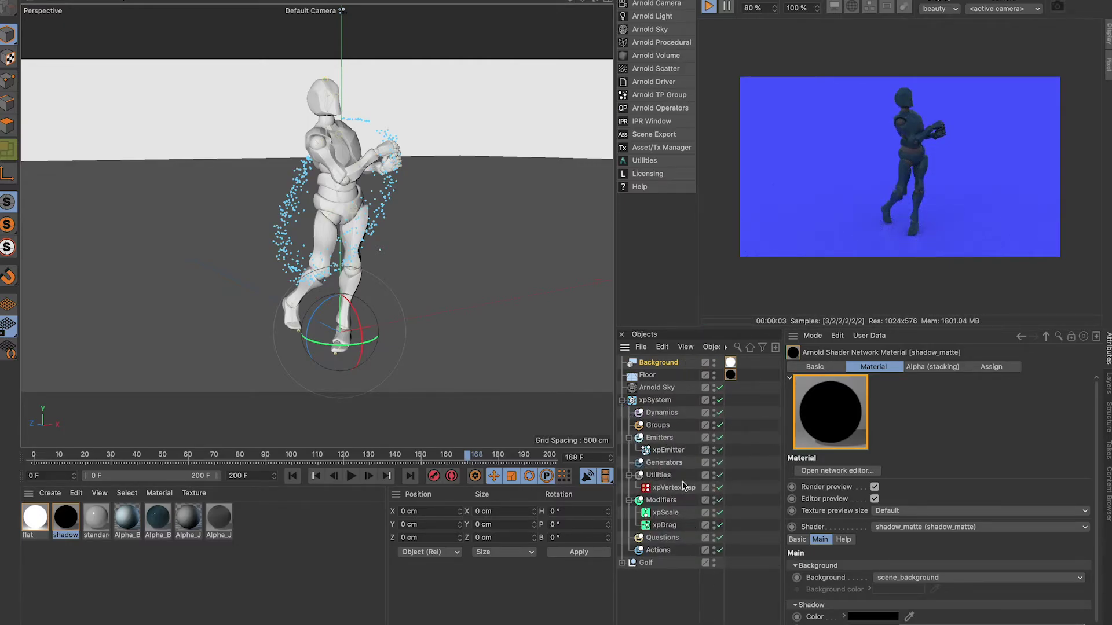
click(669, 453)
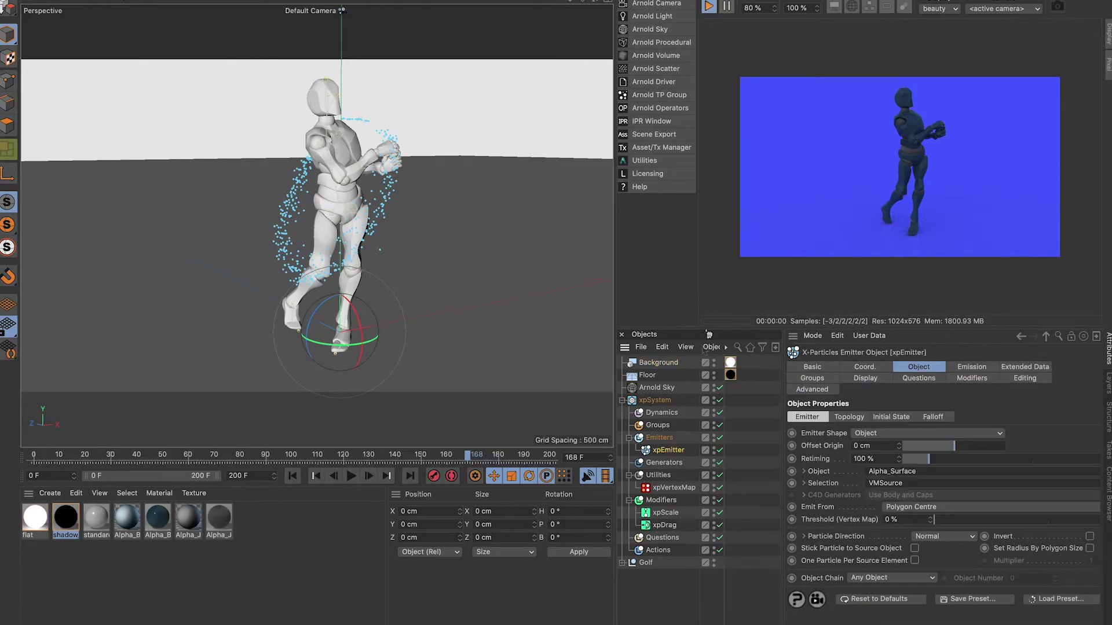
right_click(661, 452)
mouse_move(746, 88)
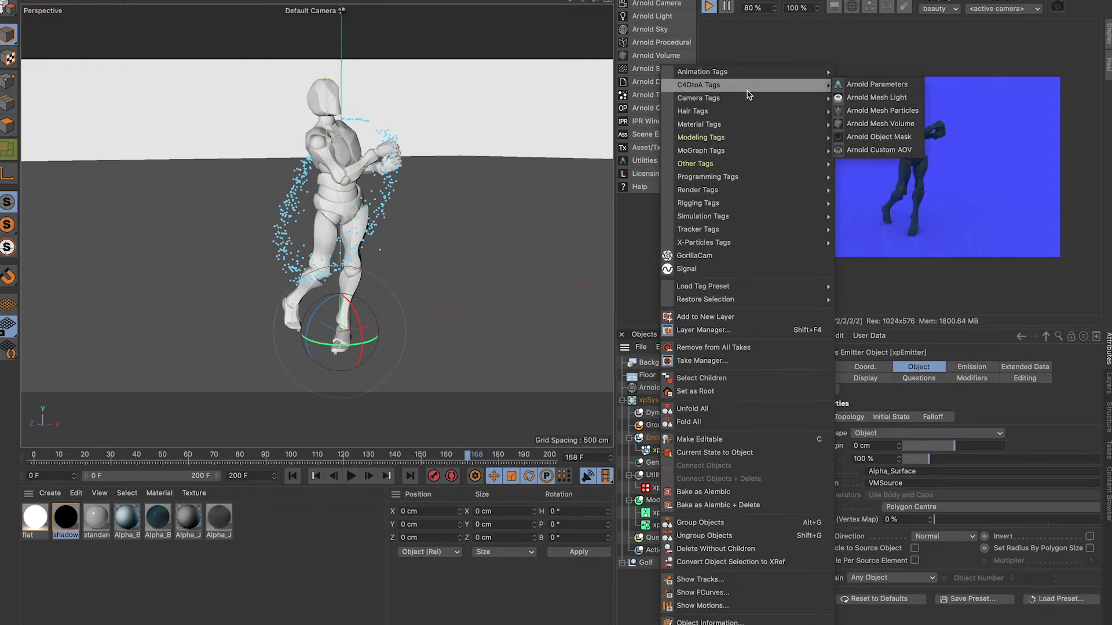
click(866, 85)
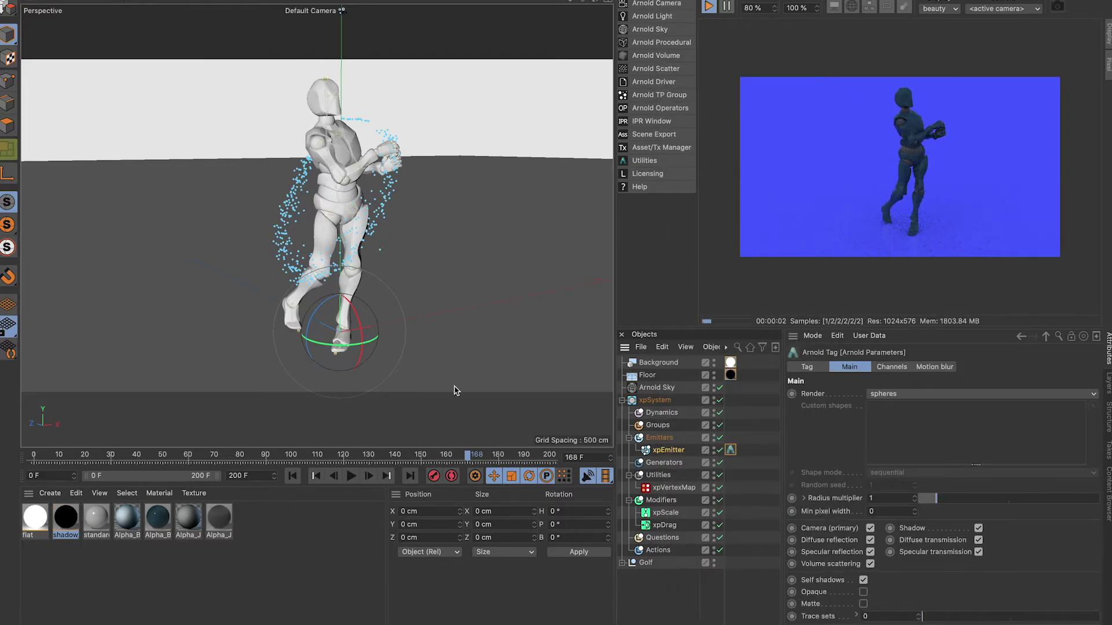
- Rewind the animation to frame 0 and play it to view the particles
click(291, 476)
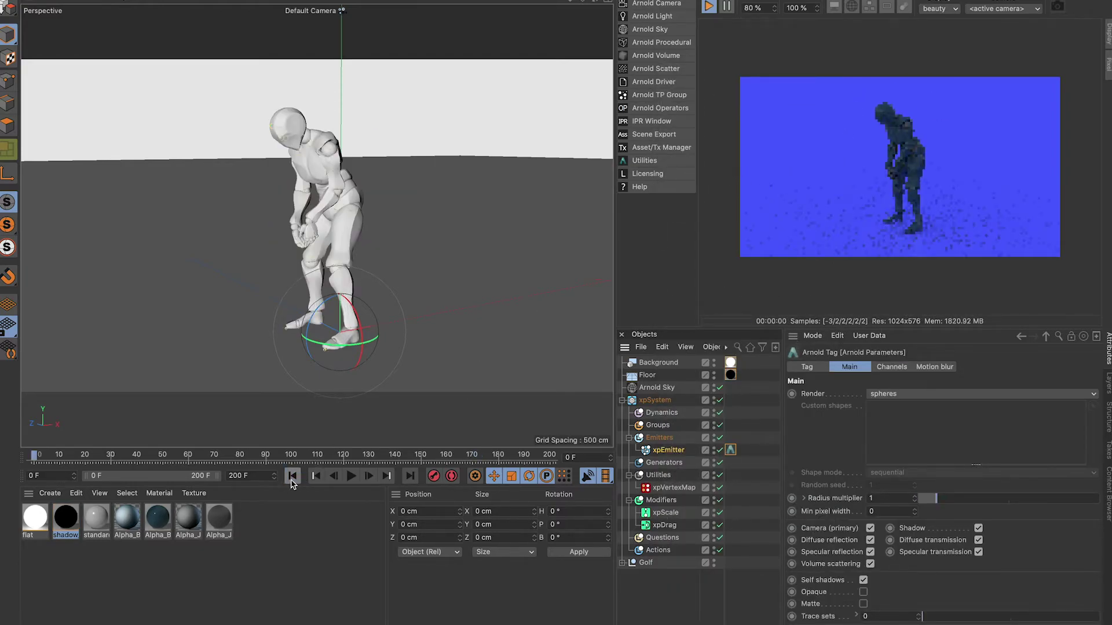
click(351, 476)
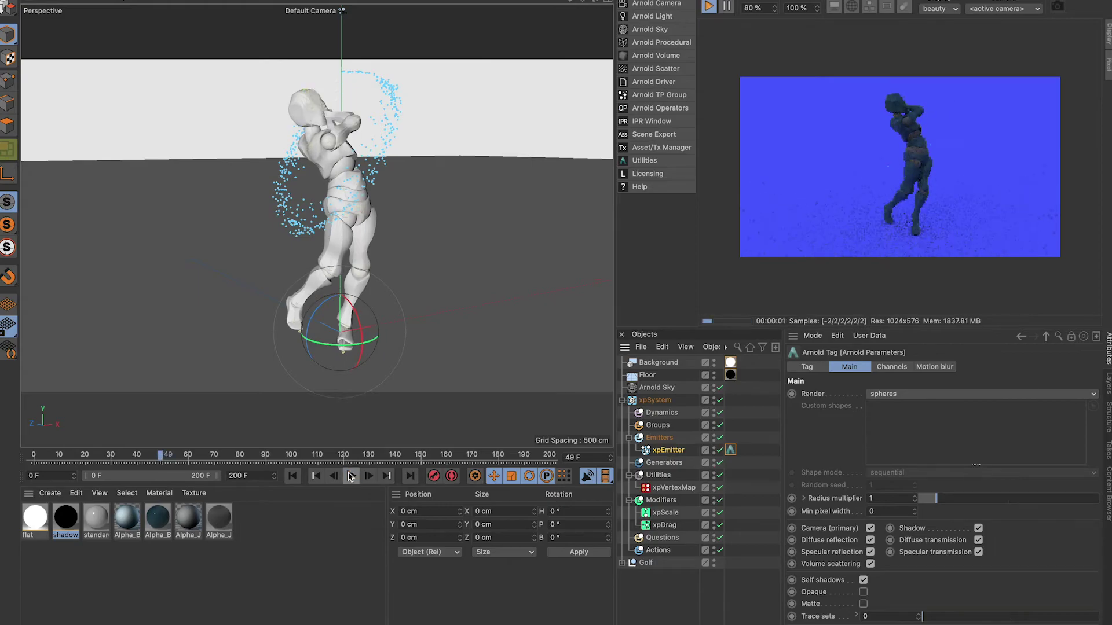
click(680, 452)
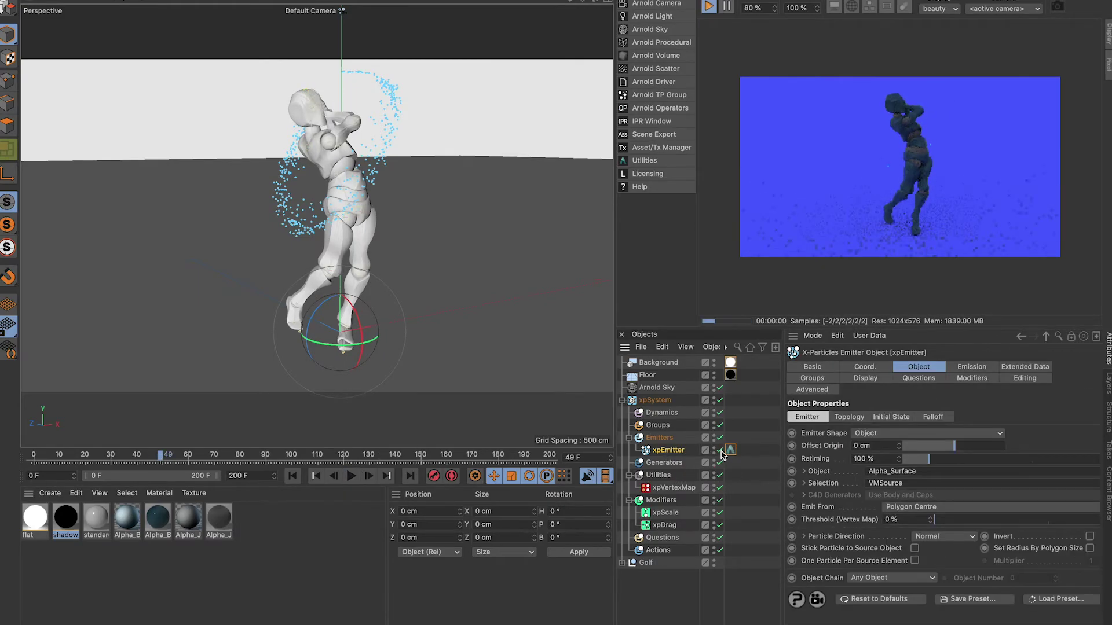
- Set the emitter's Birthrate to 200, Radius to 1.5 cm and Speed to 200 cm
click(972, 366)
drag(889, 483, 808, 483)
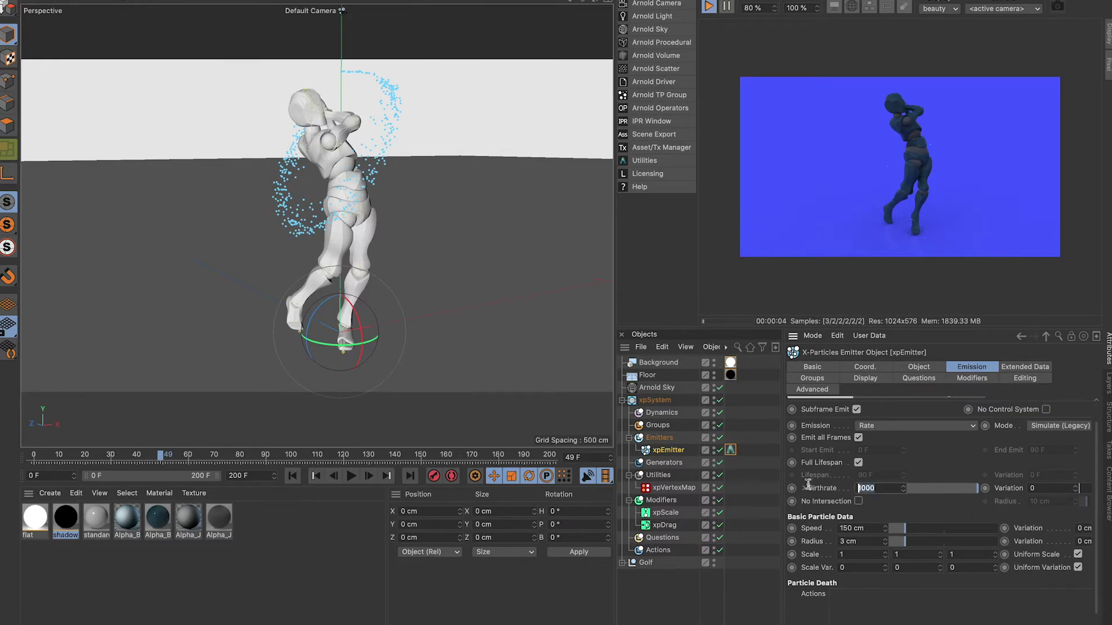
text(200)
key(Return)
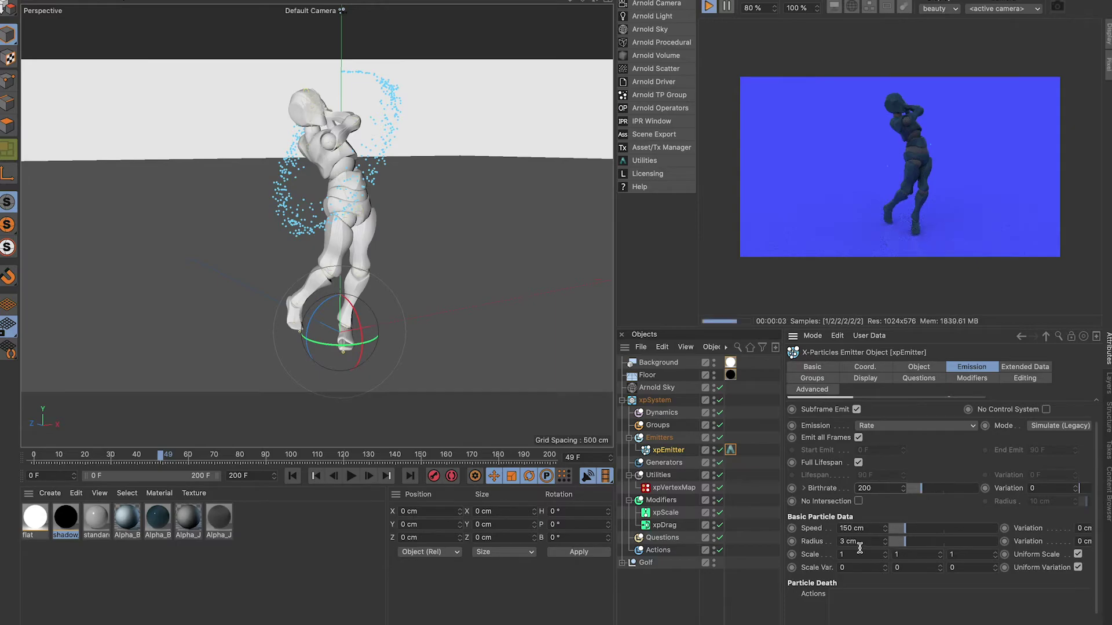
drag(878, 541, 811, 529)
text(1)
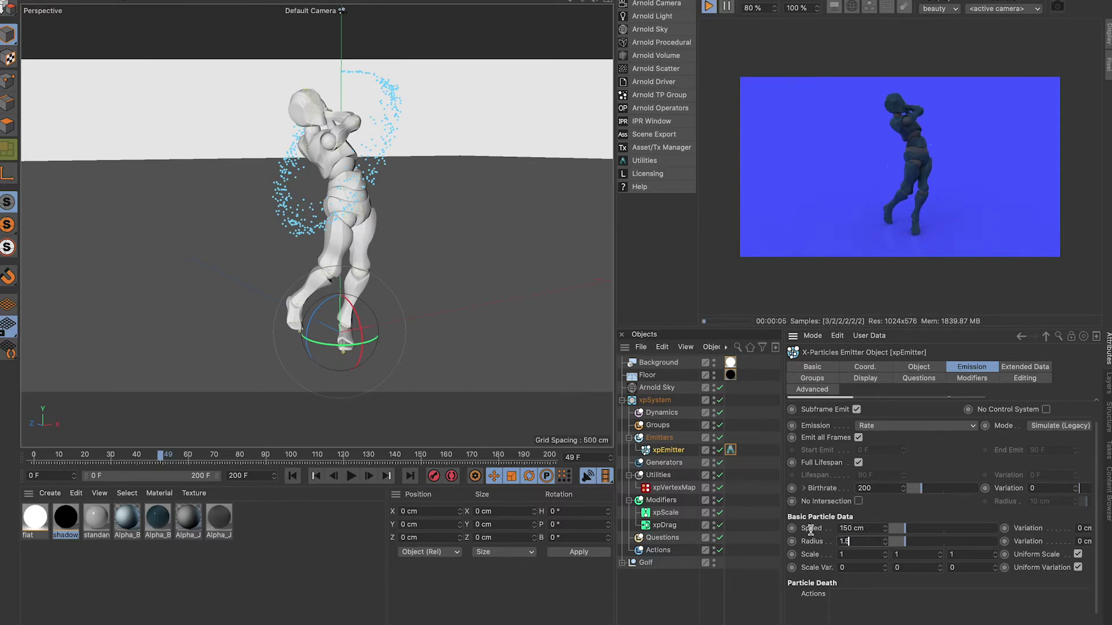
text(.5)
key(shift+Tab)
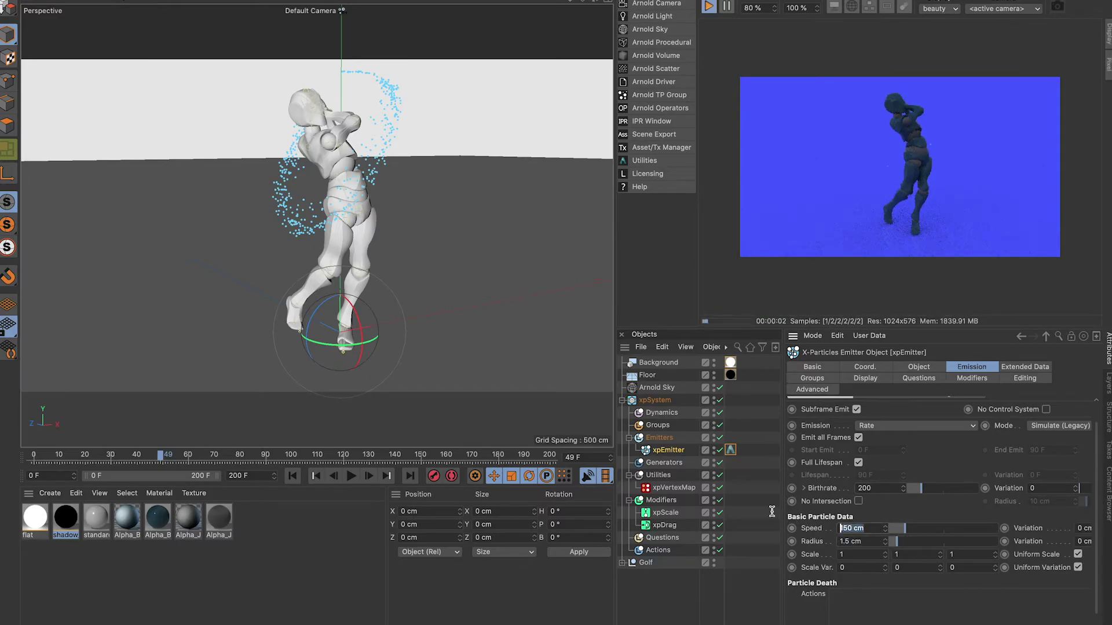
text(200)
key(Return)
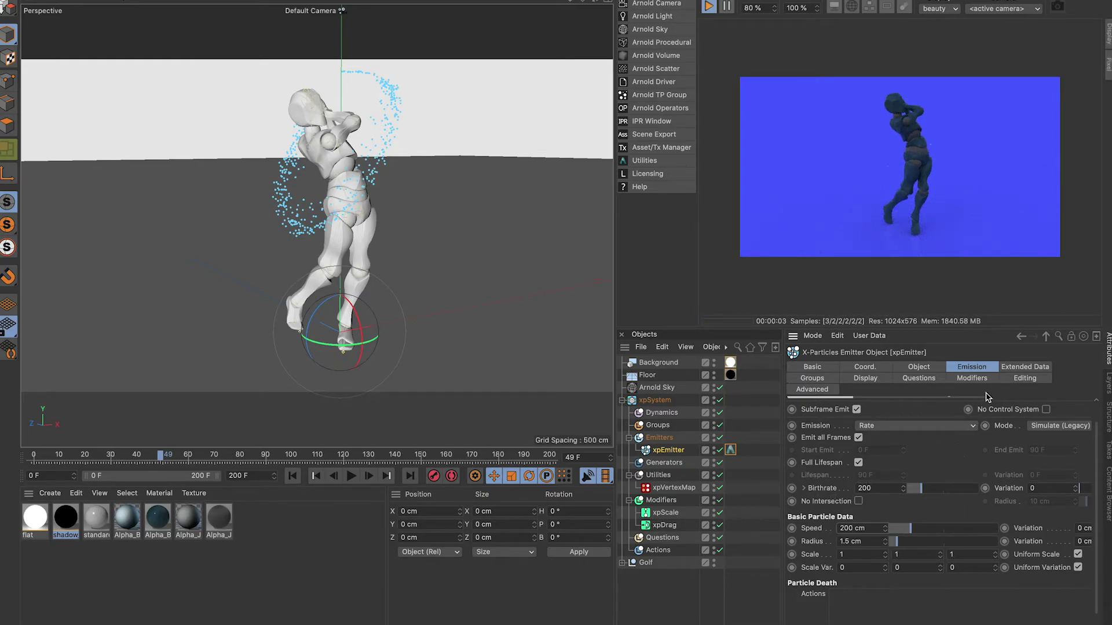
- Rewind and play the animation to preview the emission, then stop it
click(1039, 369)
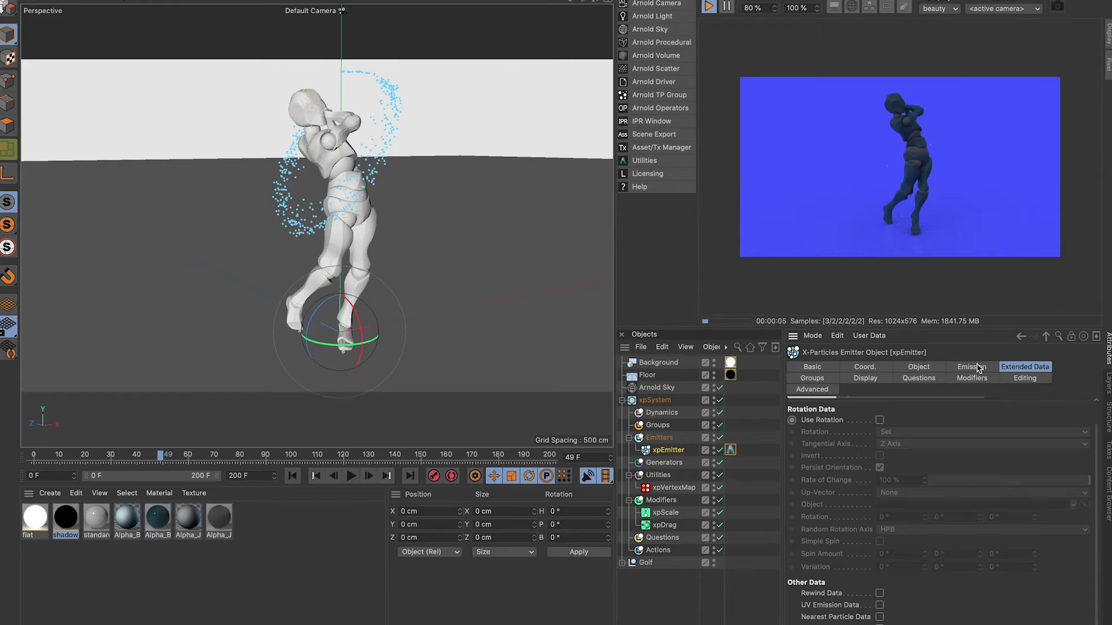
click(972, 367)
click(292, 475)
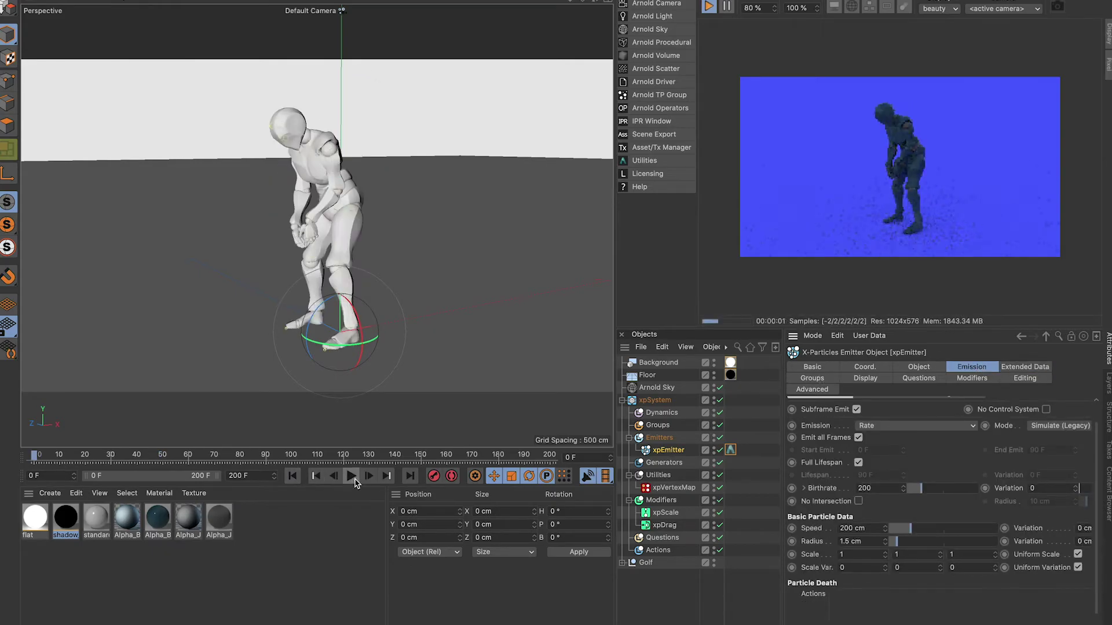
click(351, 476)
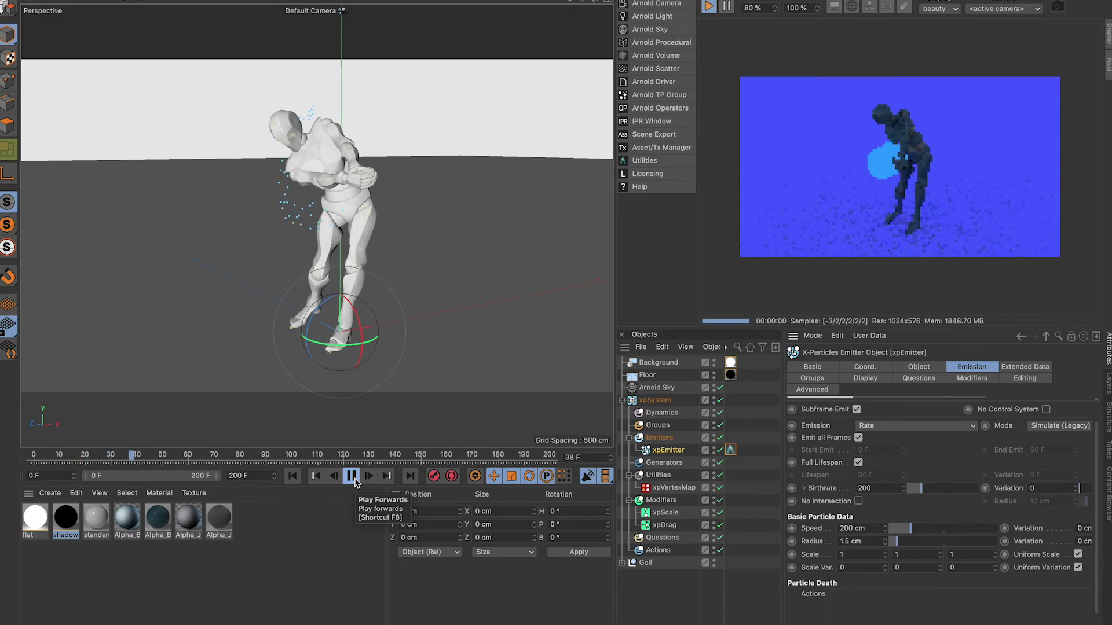
click(355, 482)
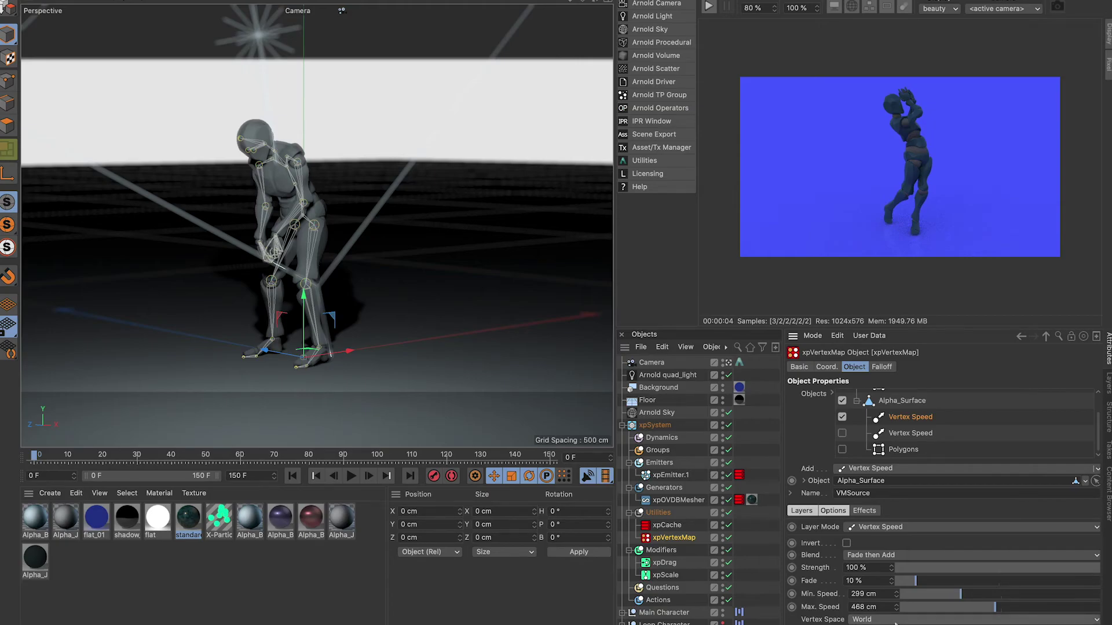
- Play the animation through to frame 50 and start the interactive Arnold render
click(351, 476)
click(352, 476)
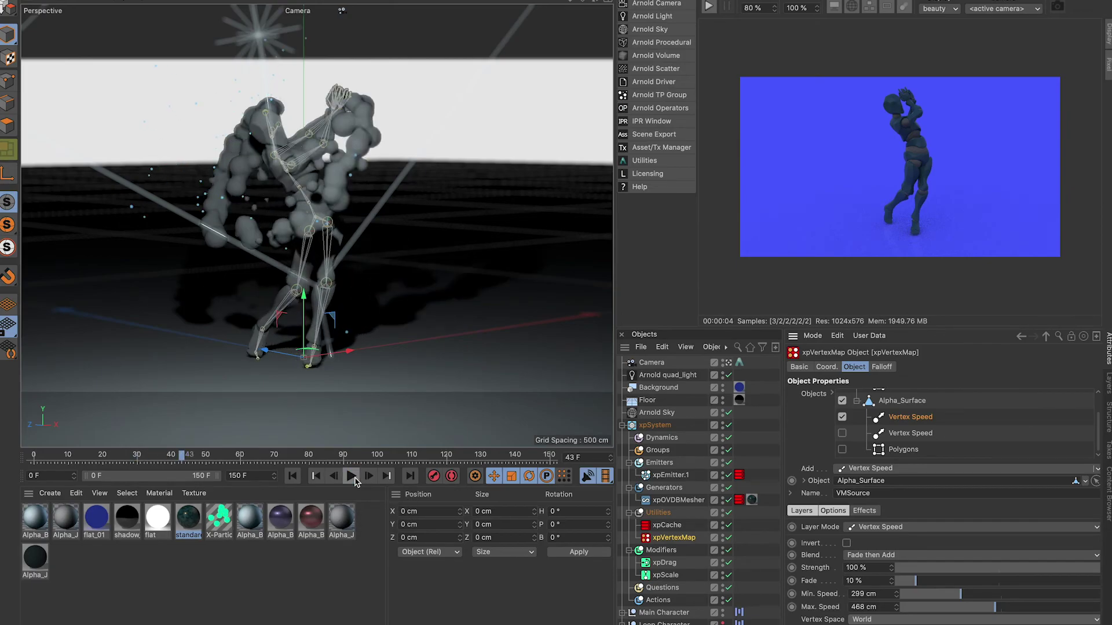
click(351, 476)
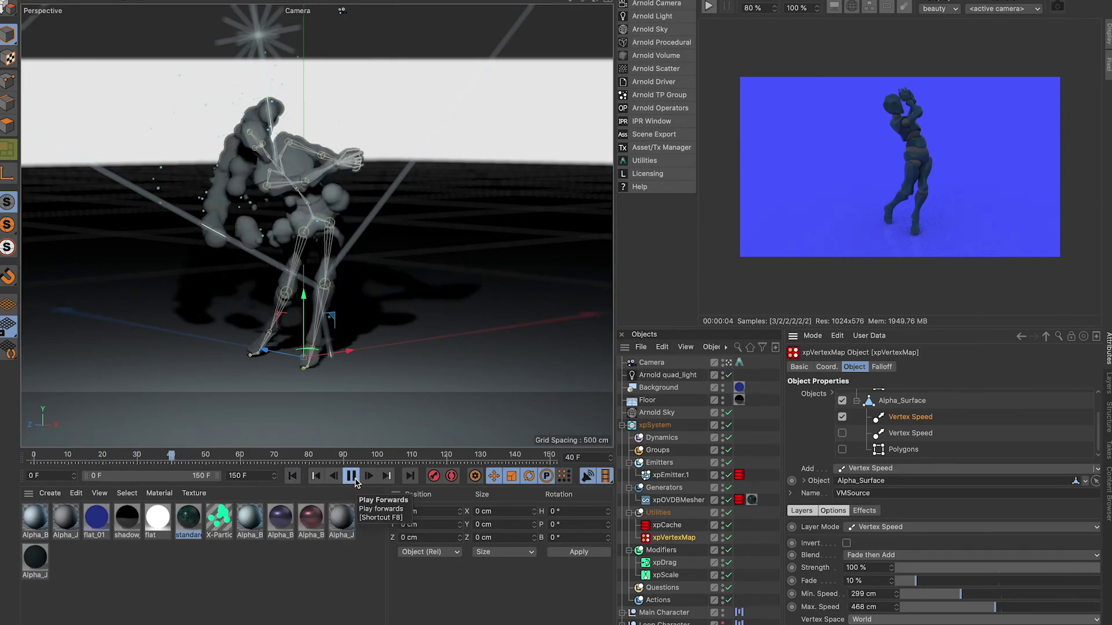
click(352, 476)
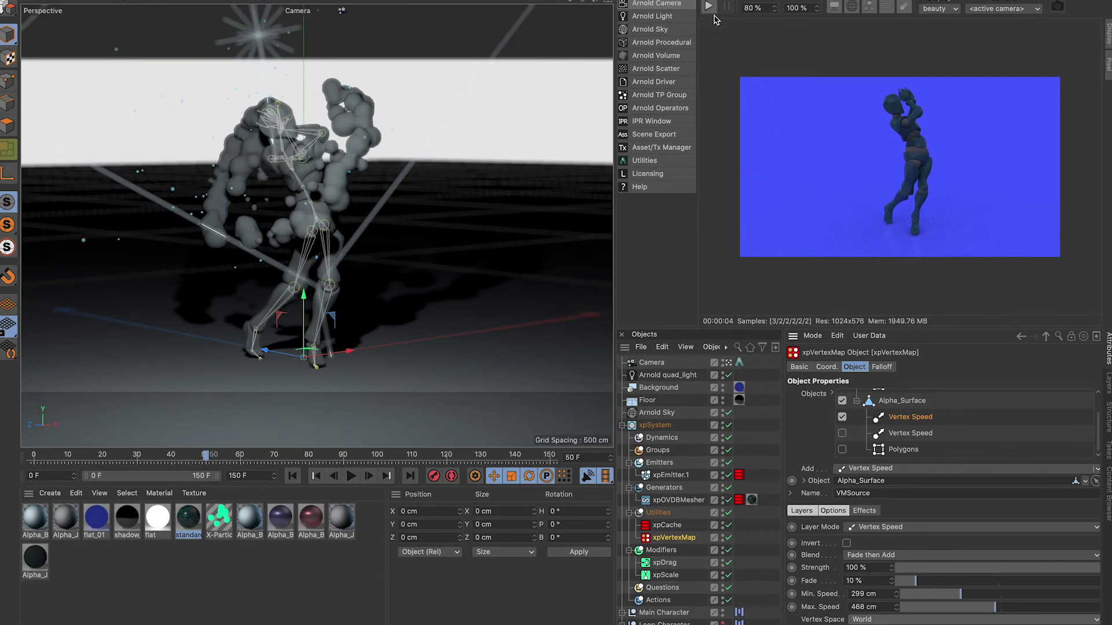
click(708, 8)
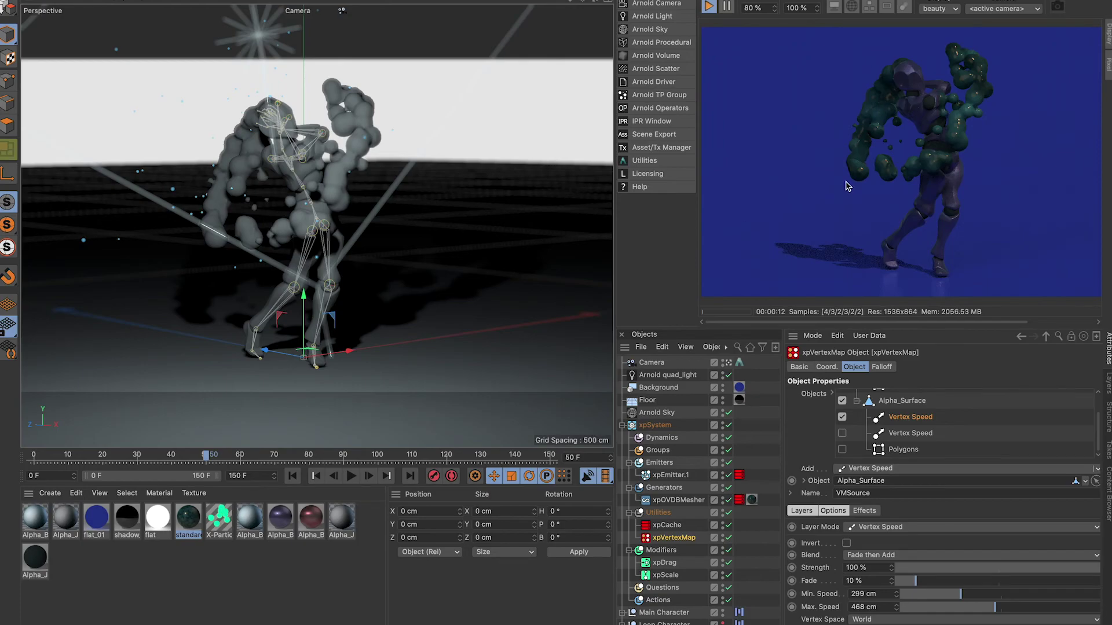
scroll(785, 118, down, 5)
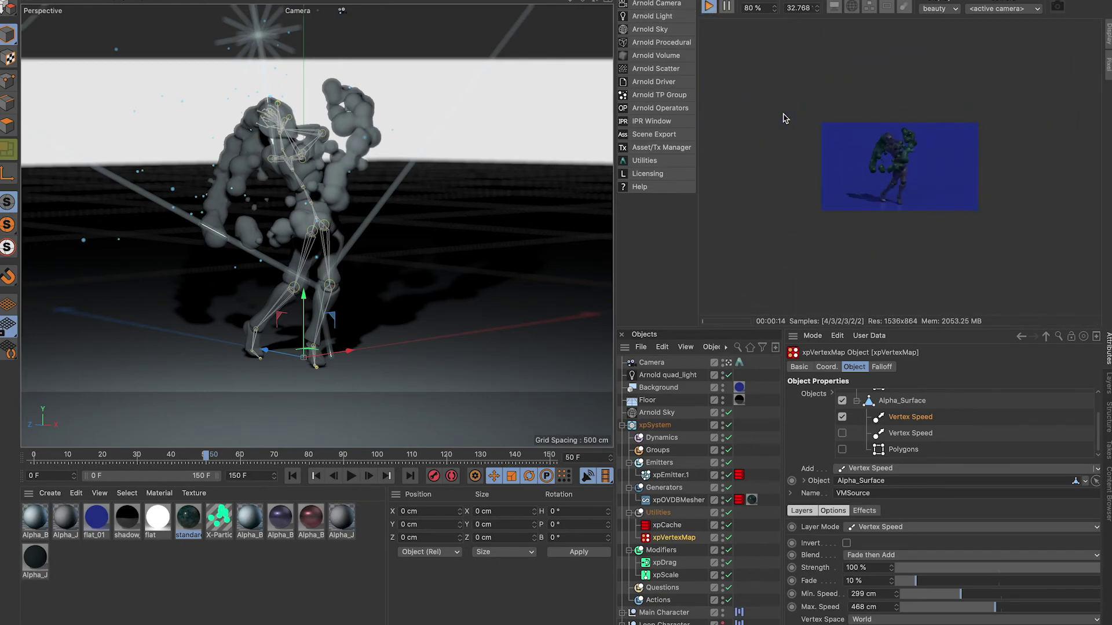
scroll(782, 110, up, 4)
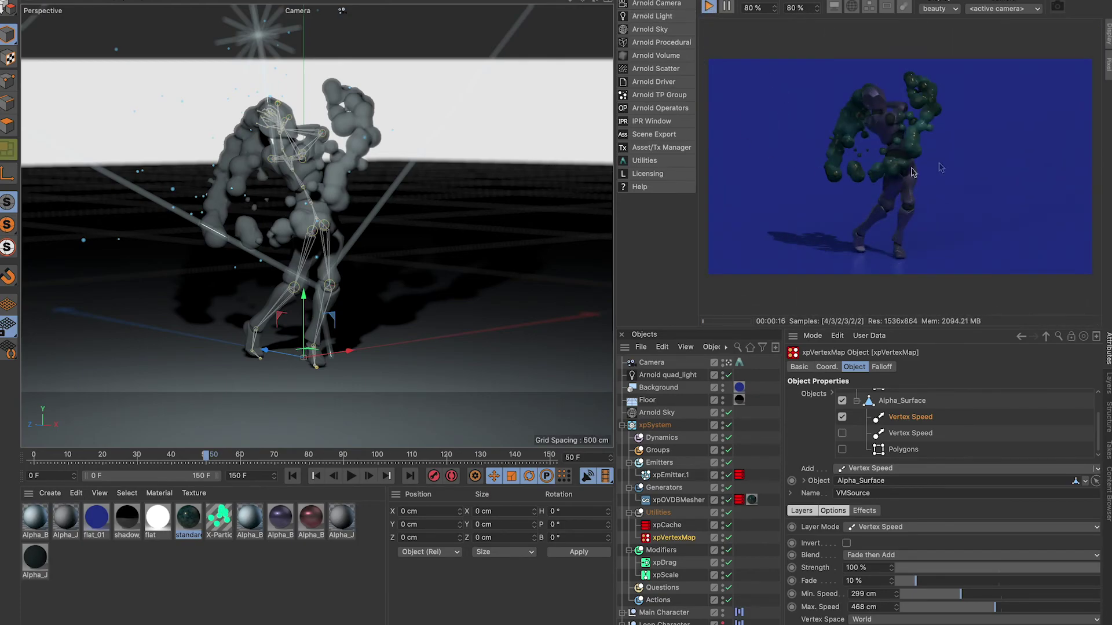